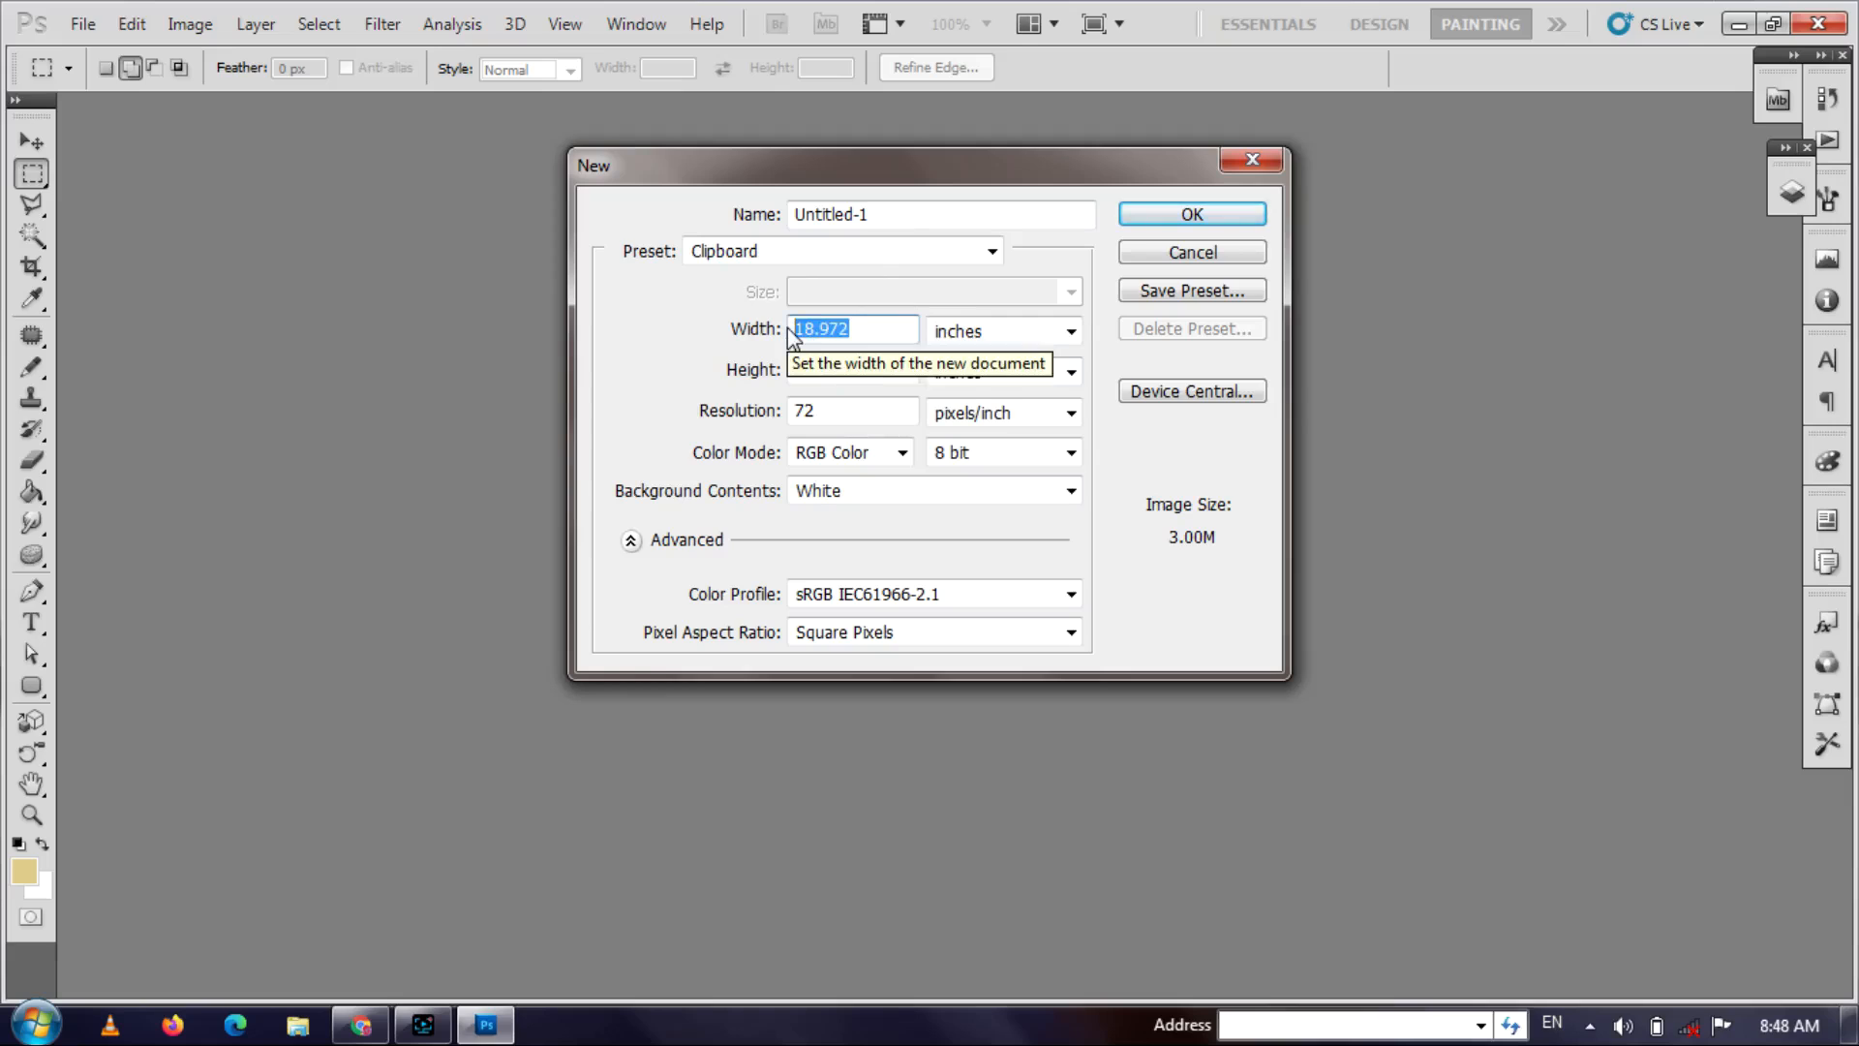
- Set the new document's size to 6 by 4 inches and its resolution to 300 pixels/inch
left_click(852, 369)
left_click(793, 369)
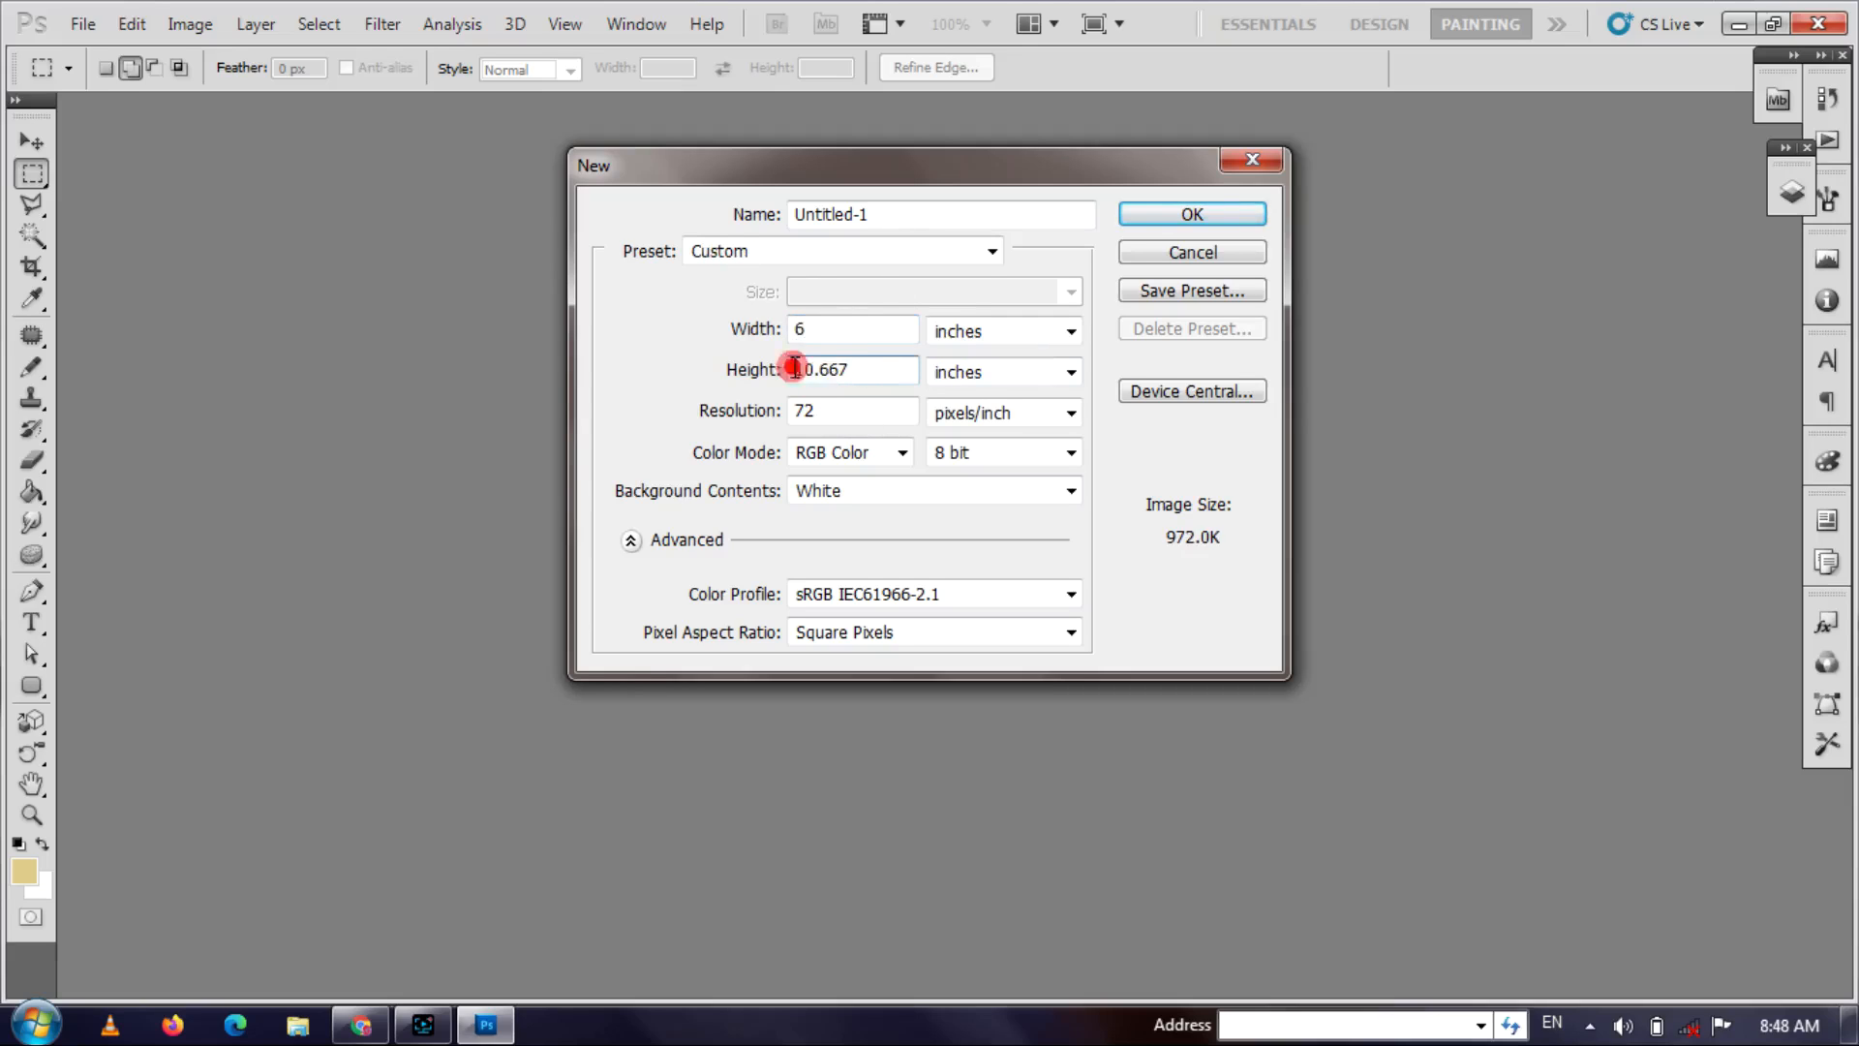
type("4")
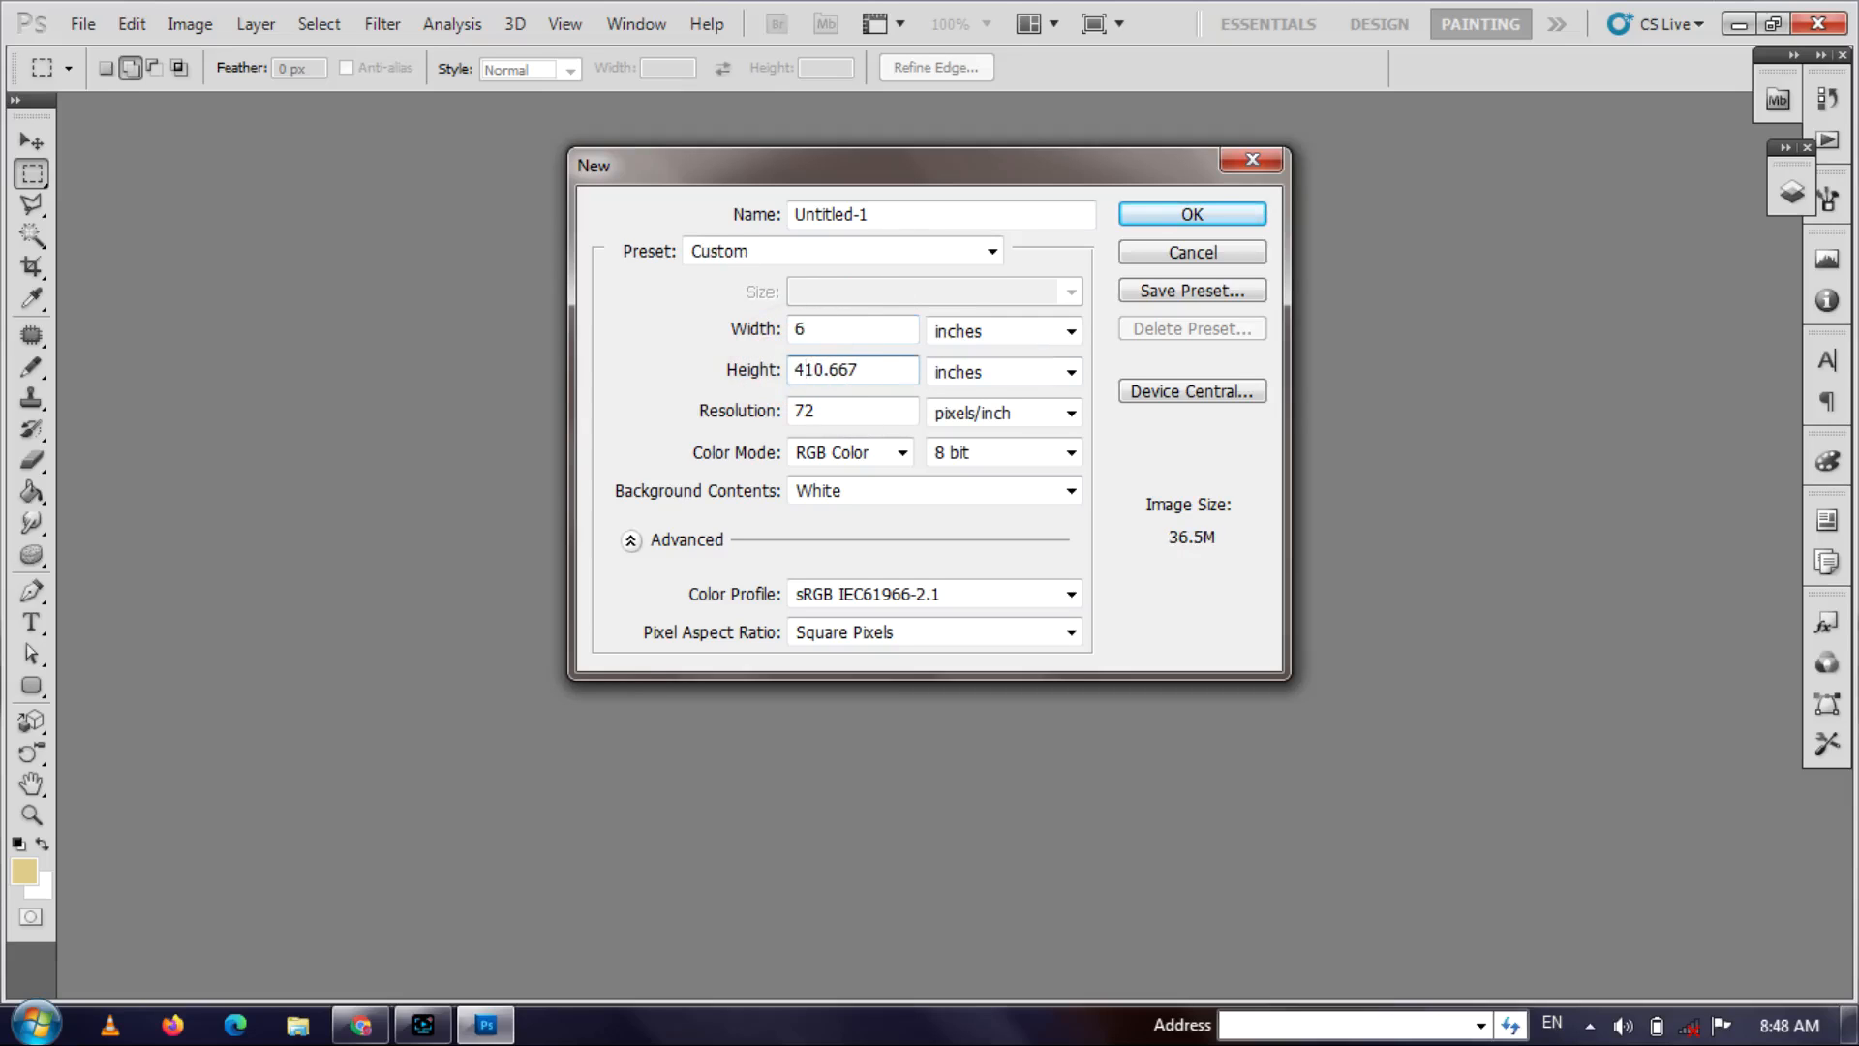
double_click(872, 366)
type("4")
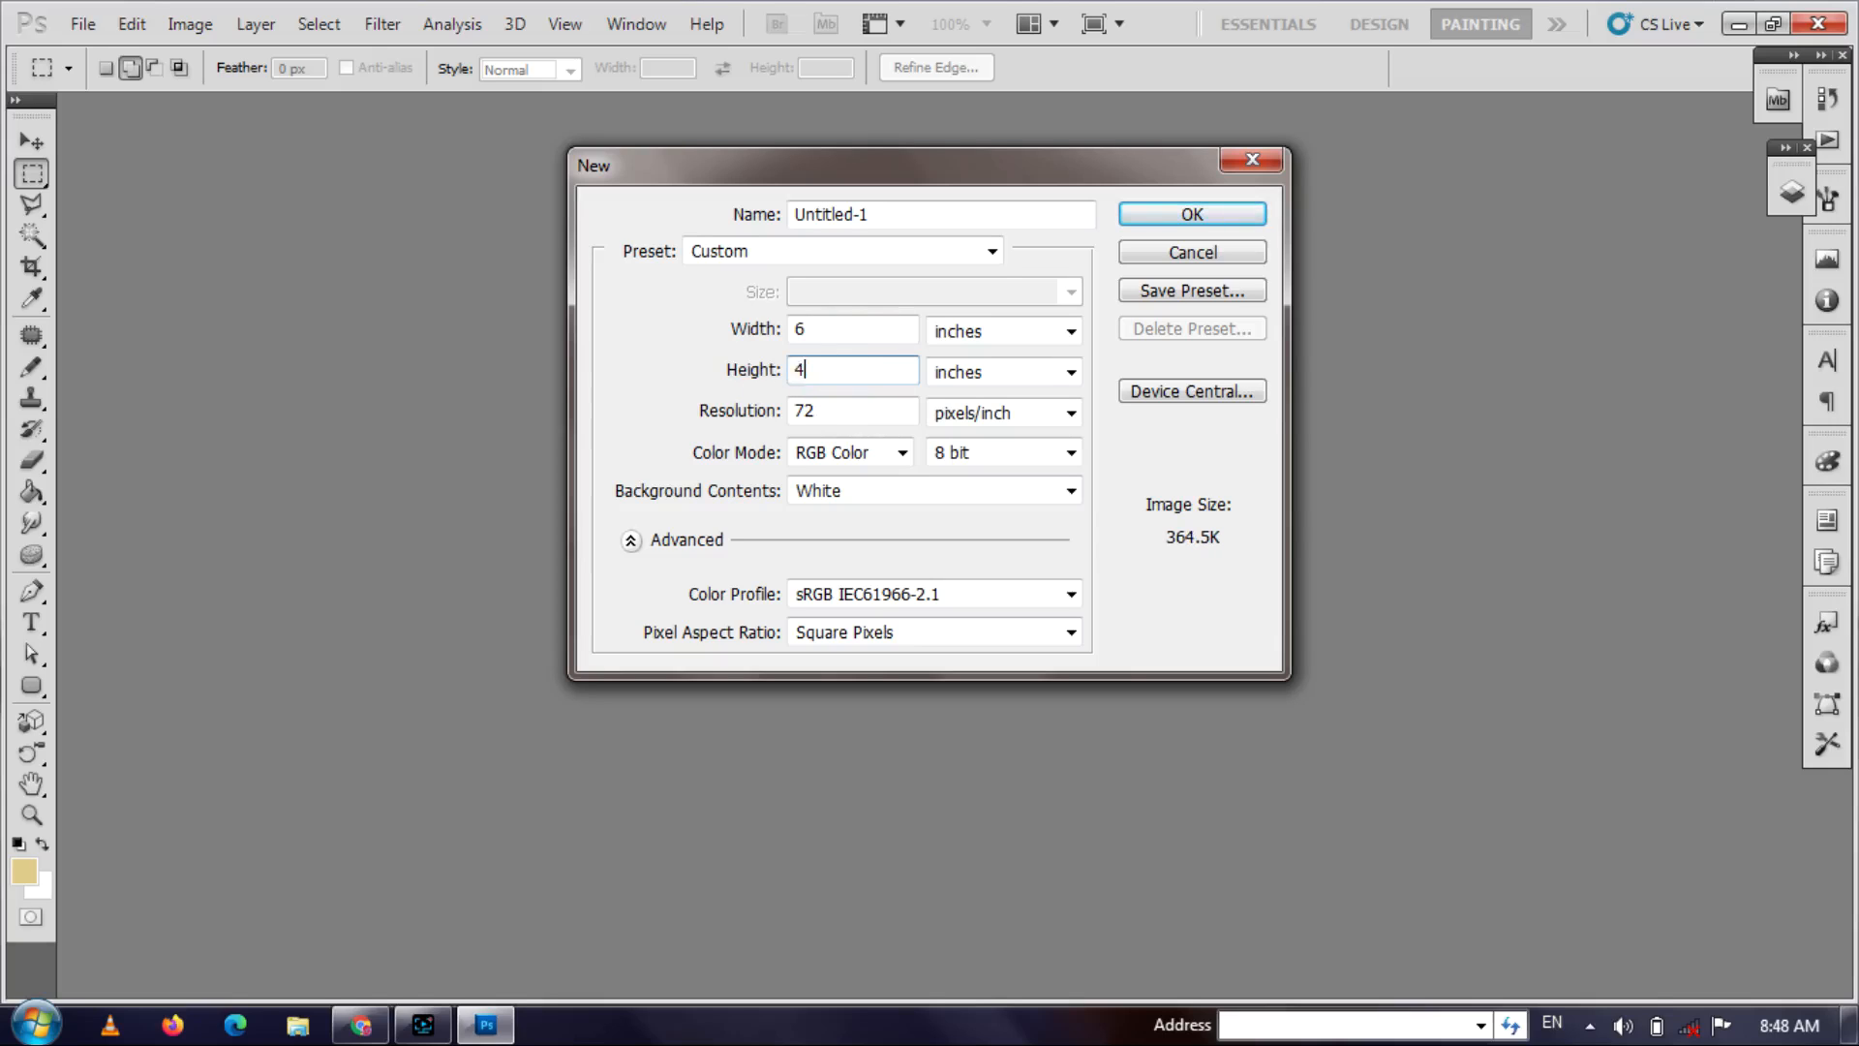
double_click(822, 416)
type("300")
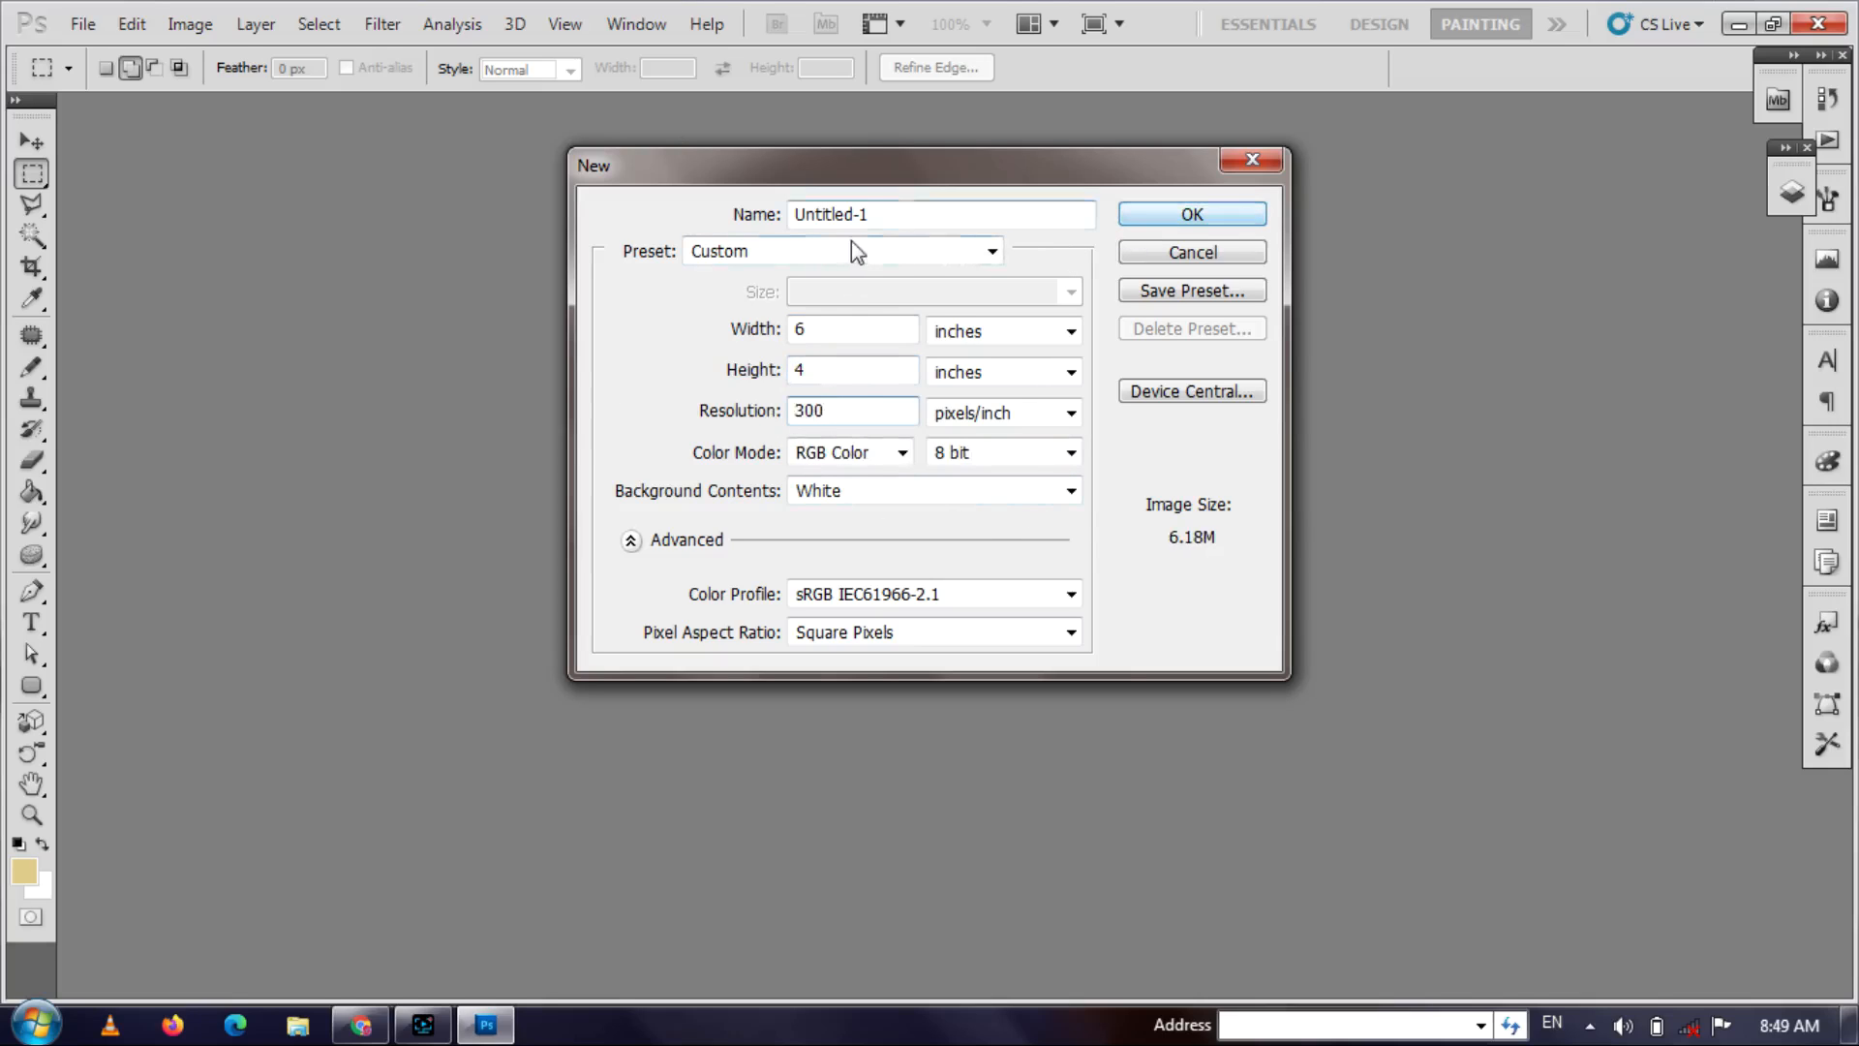
- Name the new document "Style Effect on Text" and create it
left_click_drag(888, 213, 775, 223)
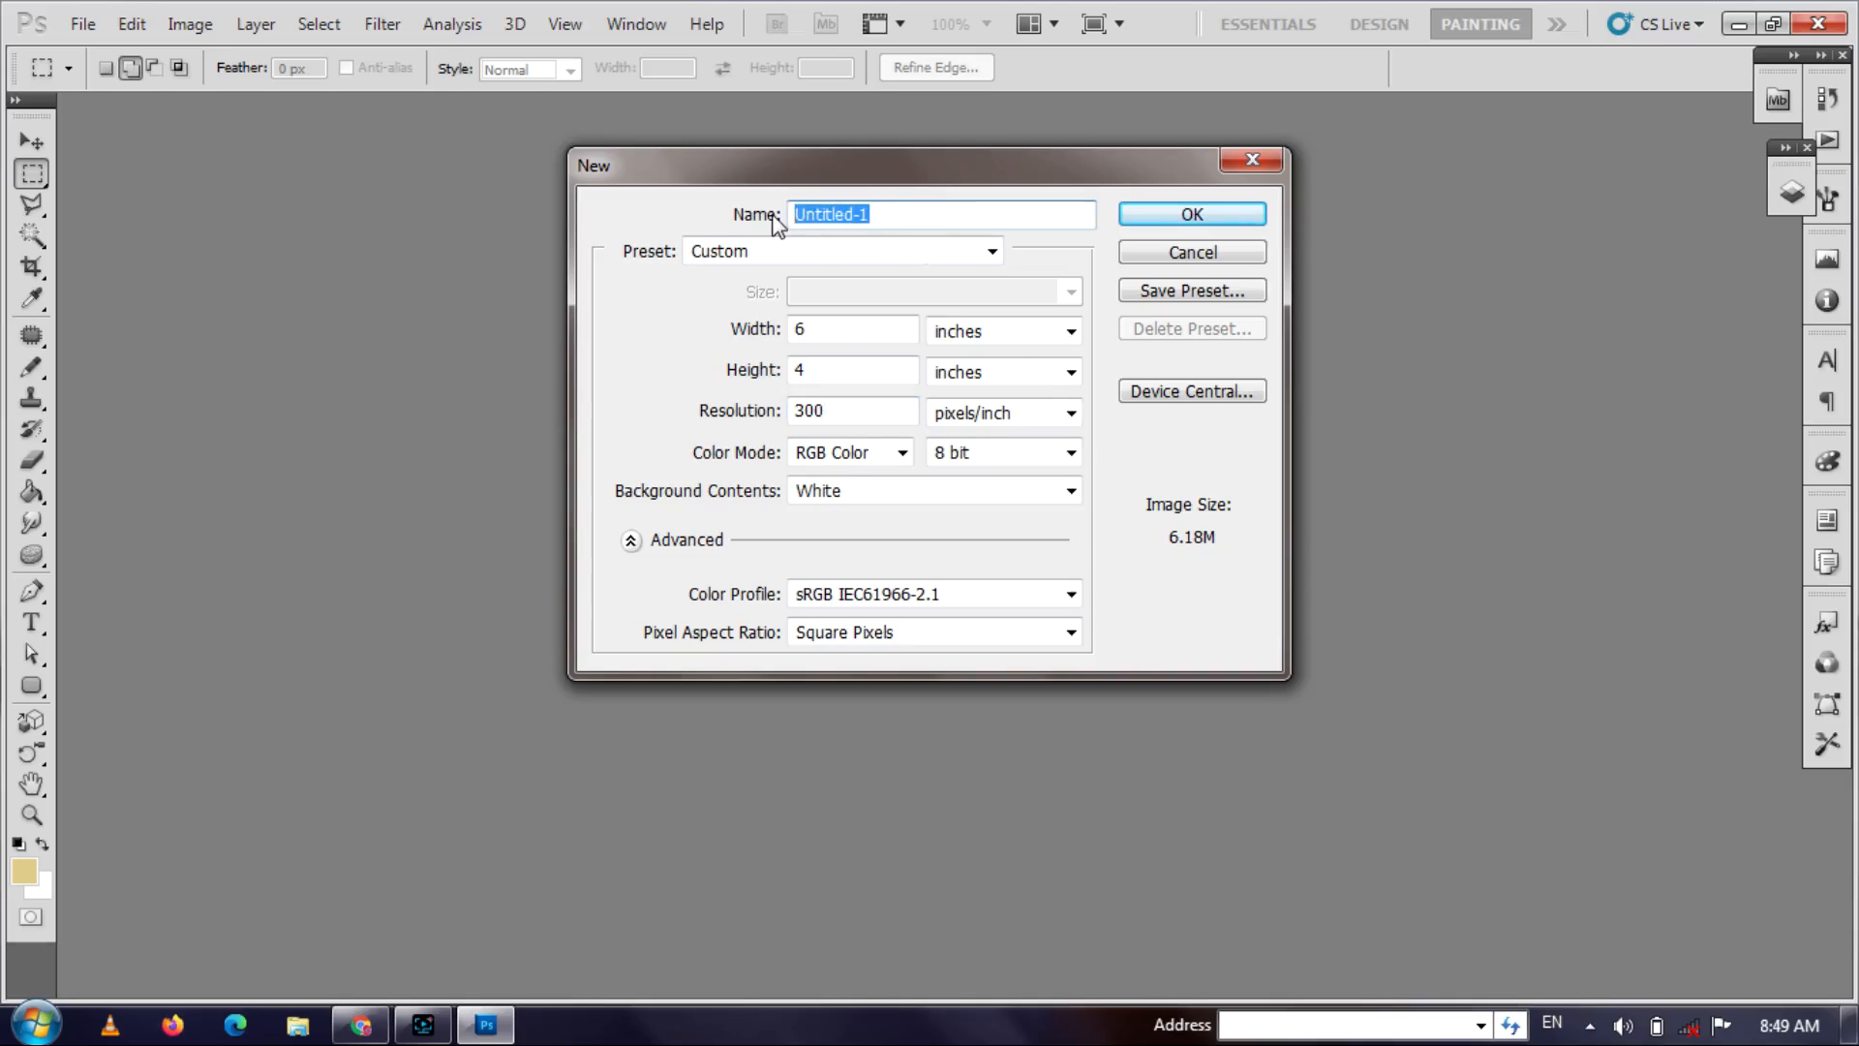
type("Style Effect on Text")
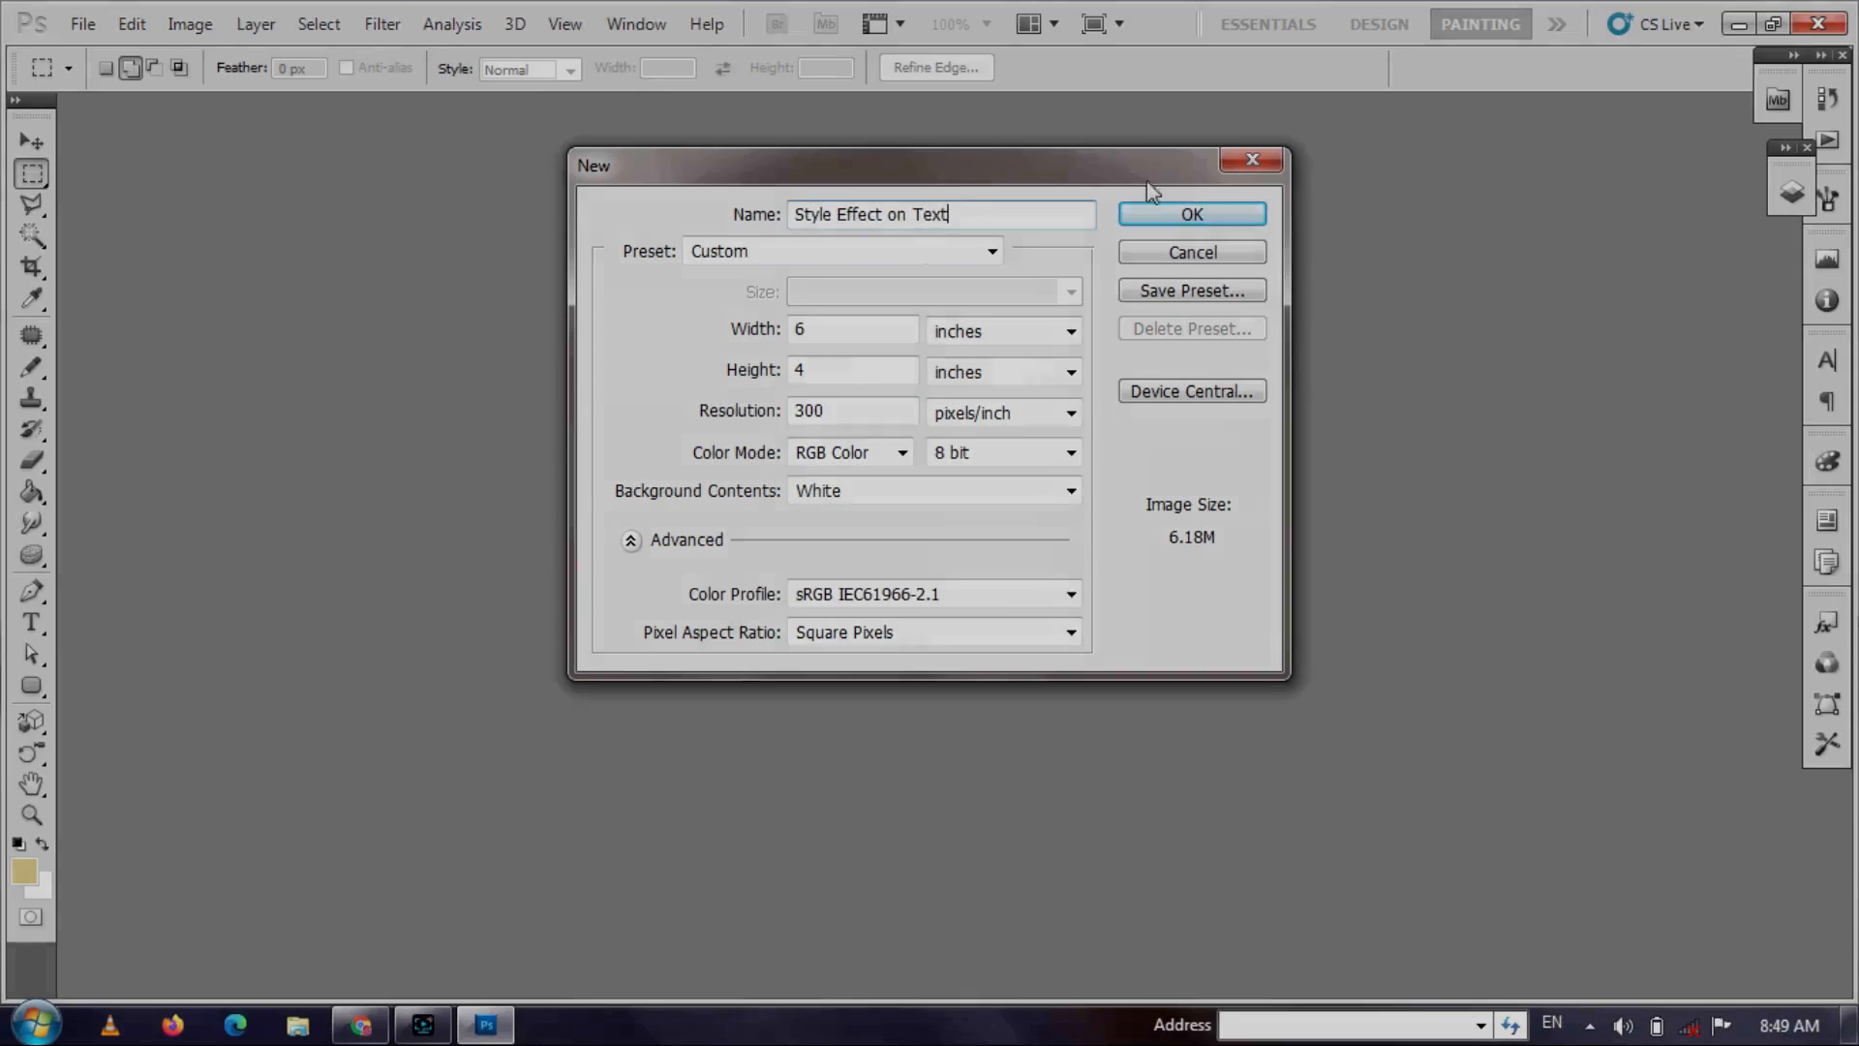
left_click(1146, 207)
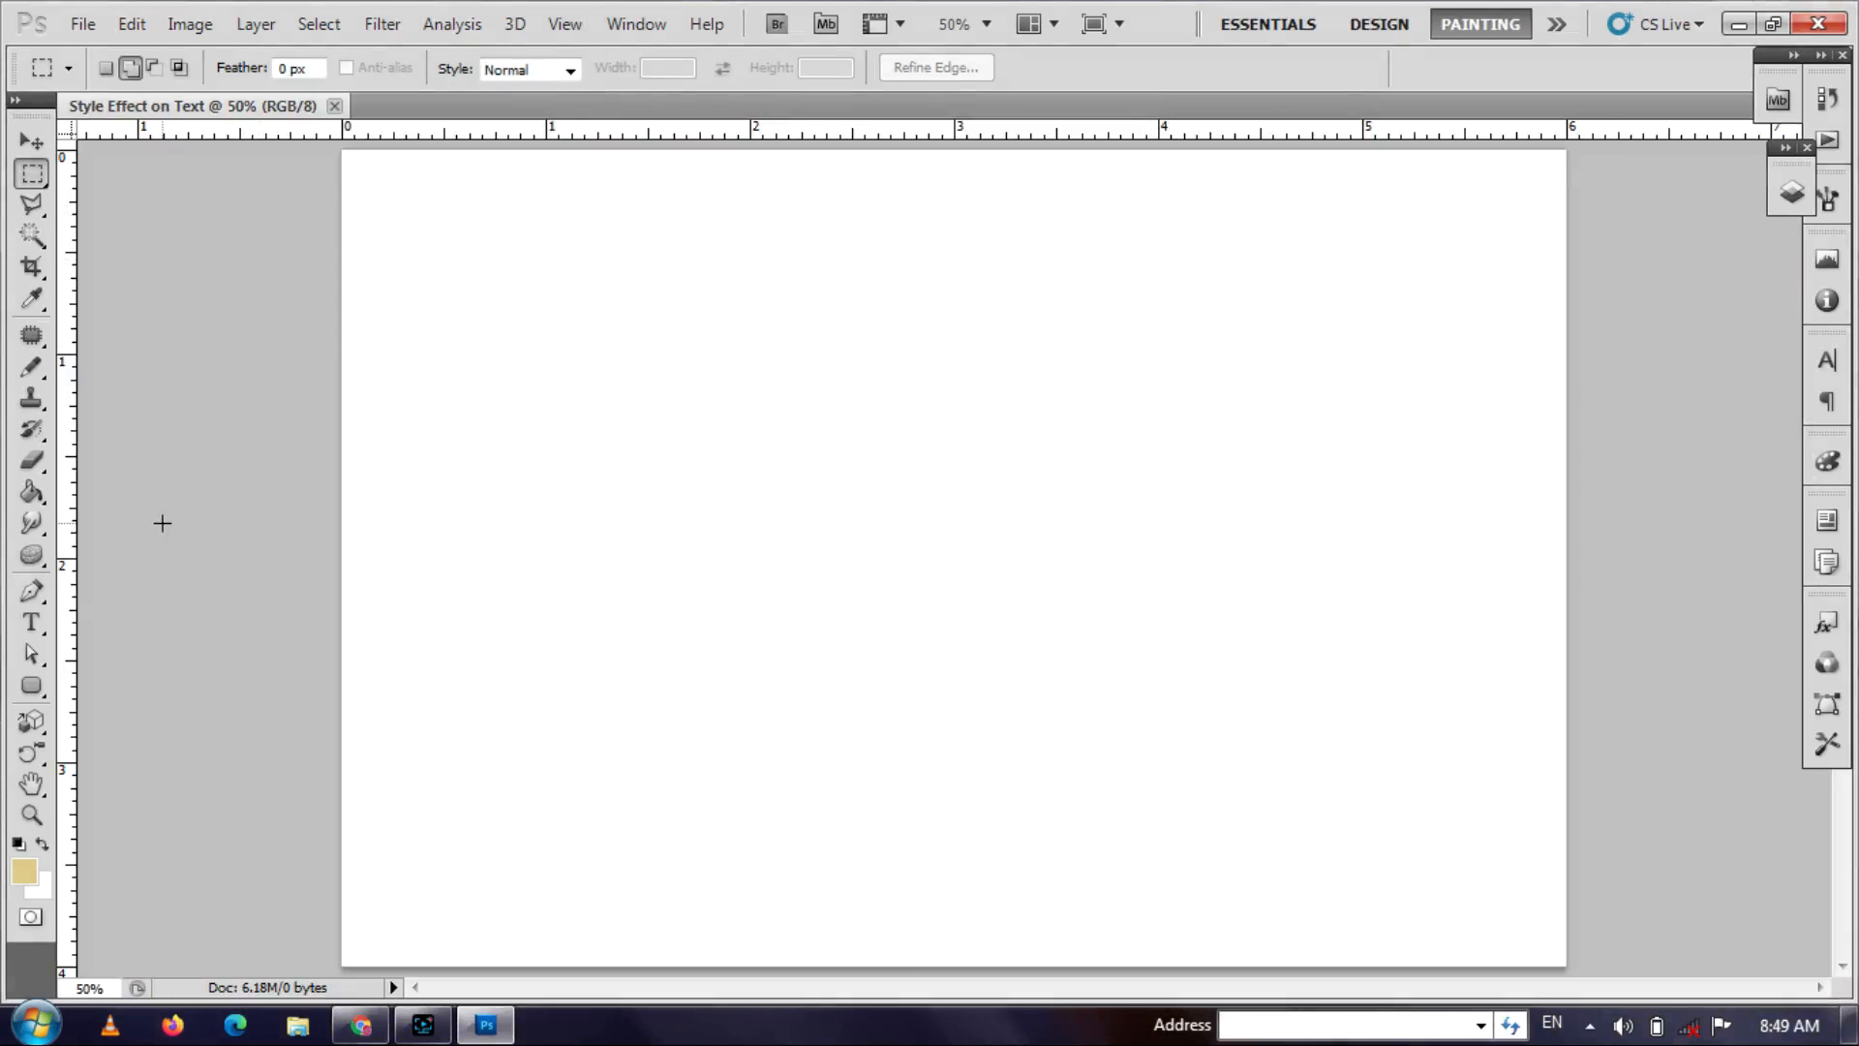
- Add the text "Makeskill" in the upper-left area of the canvas
left_click(32, 622)
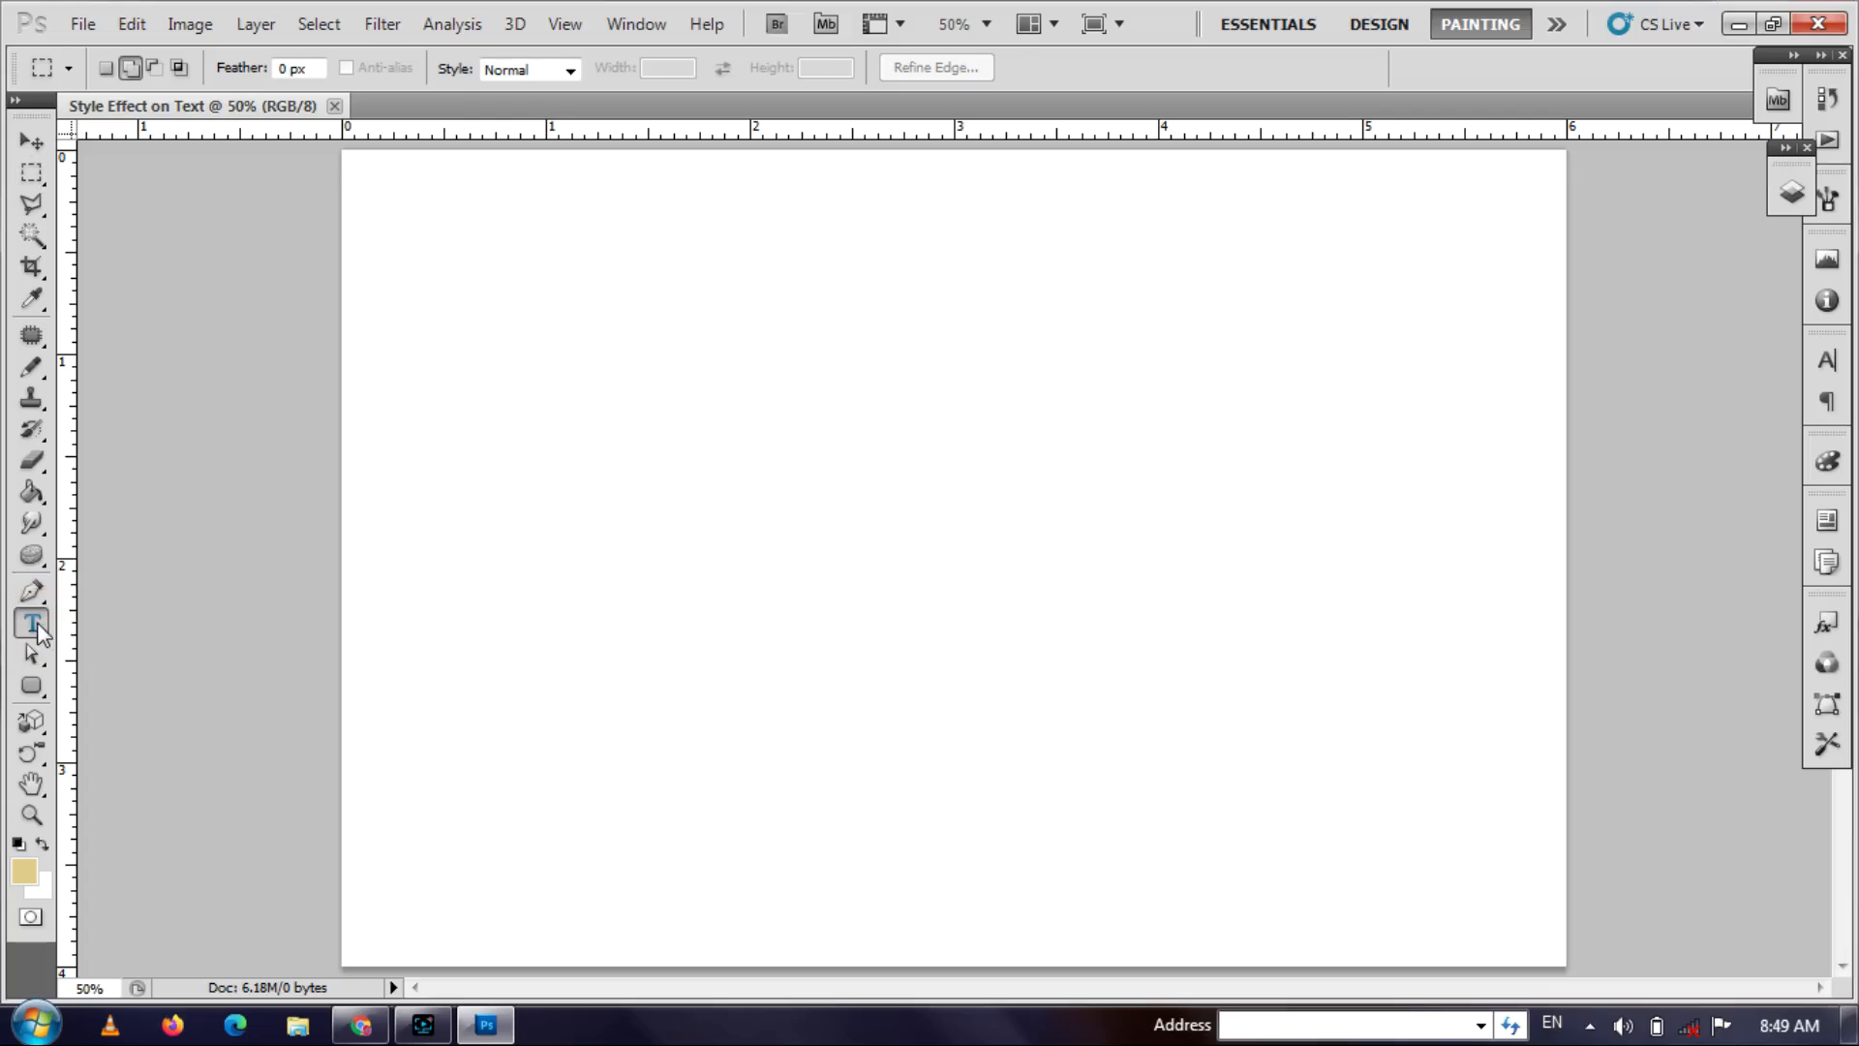
left_click(462, 367)
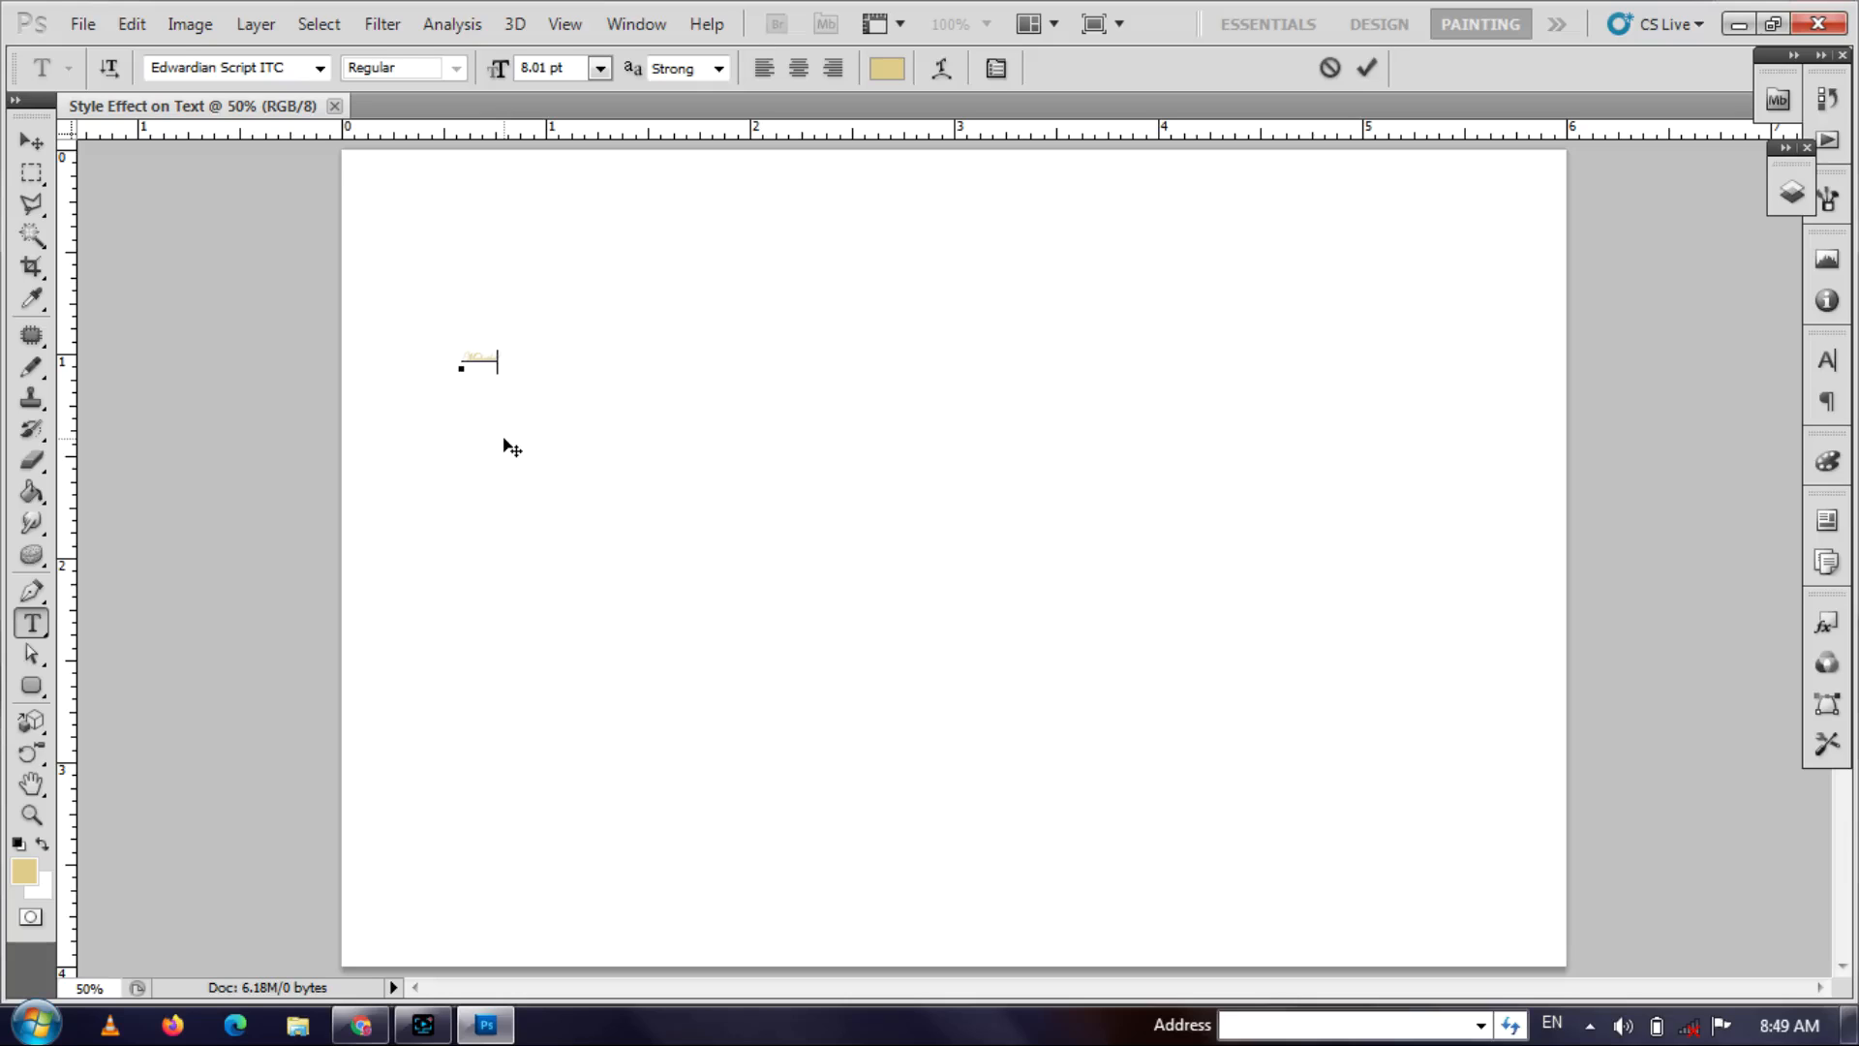
left_click(1368, 67)
- Scale the Makeskill text up proportionally to about 1669% and place it in the upper middle of the canvas
key("ctrl+t")
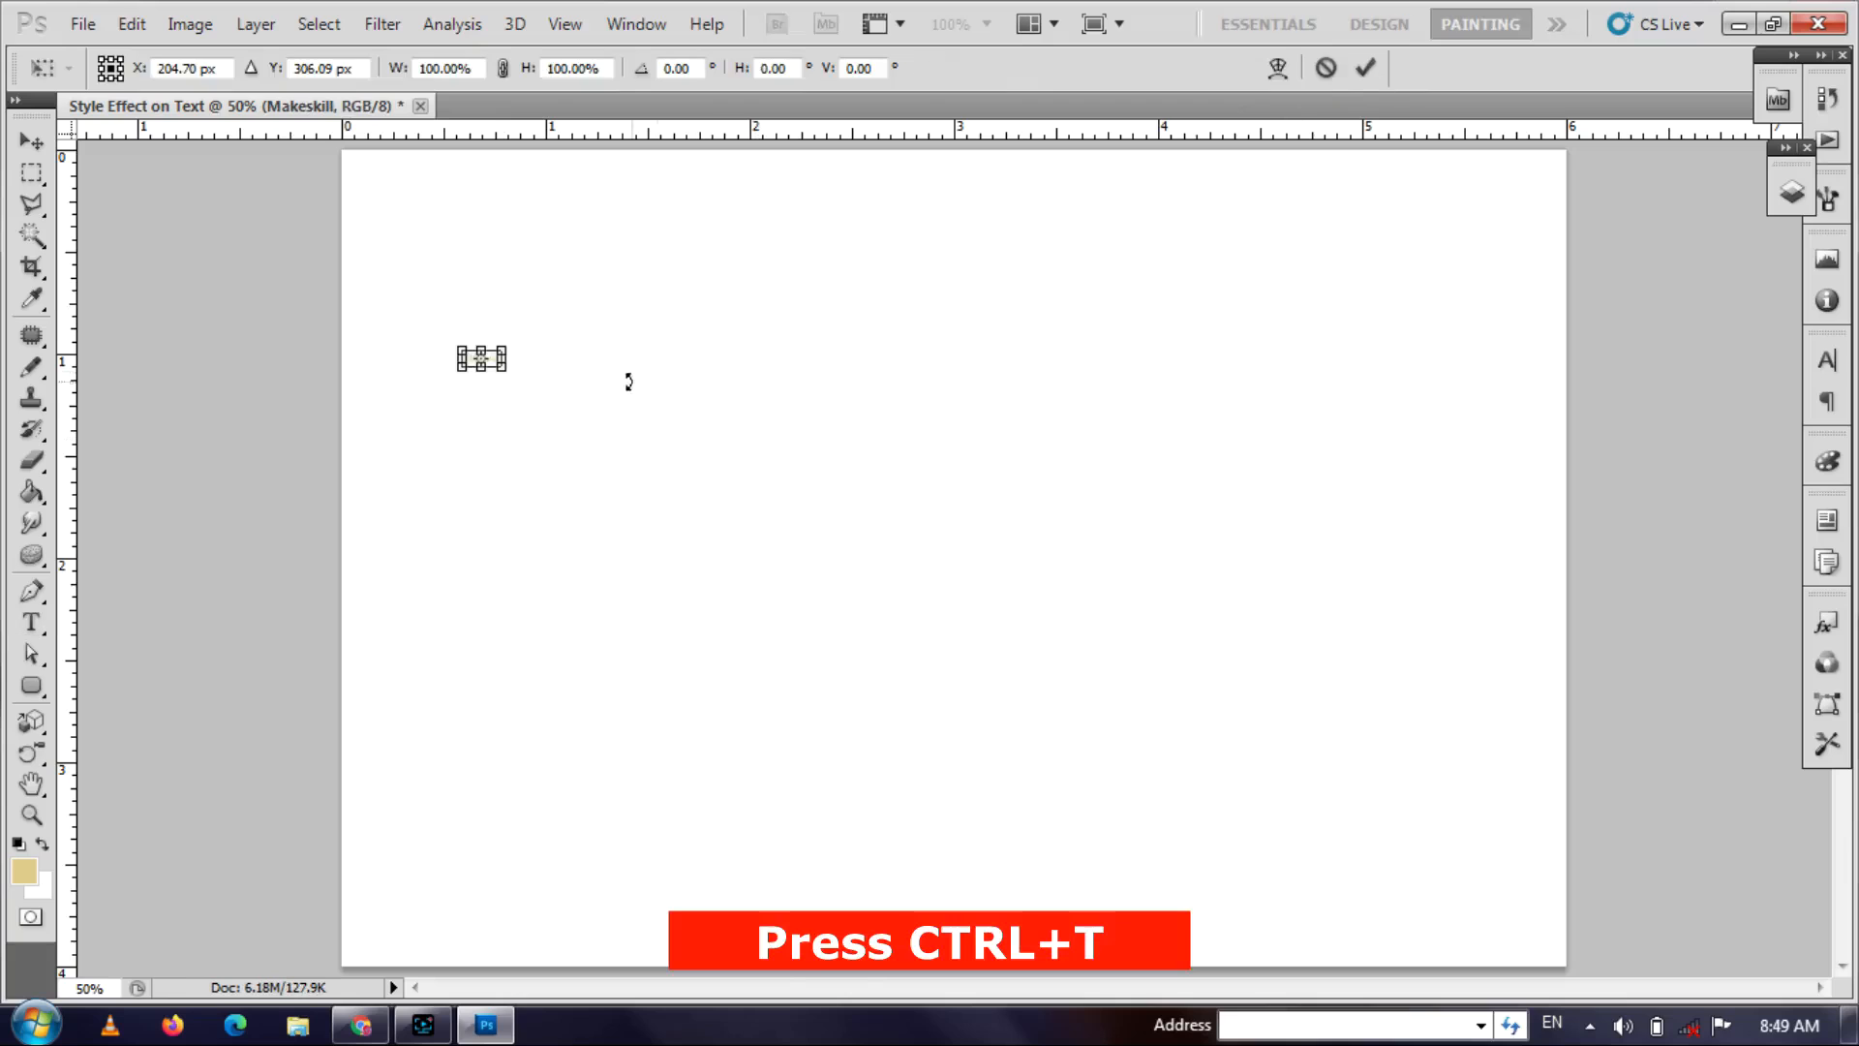
key("Return")
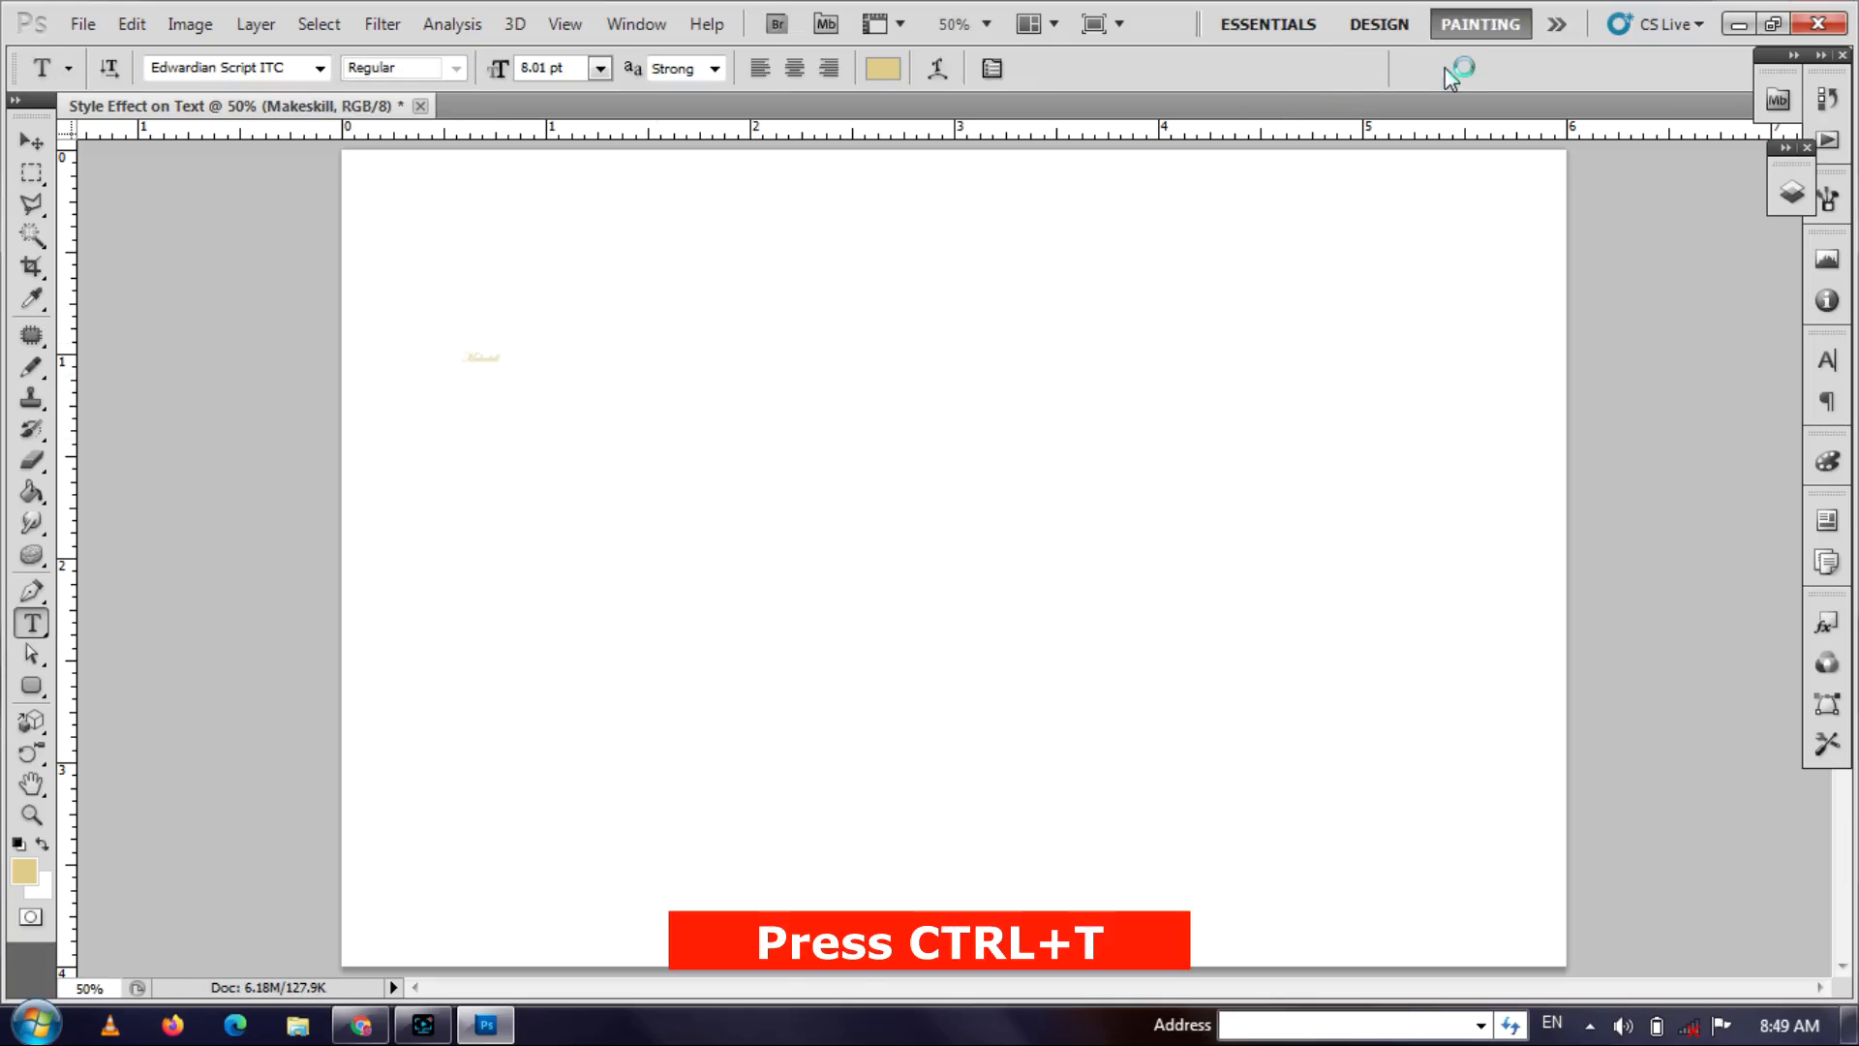
key("v")
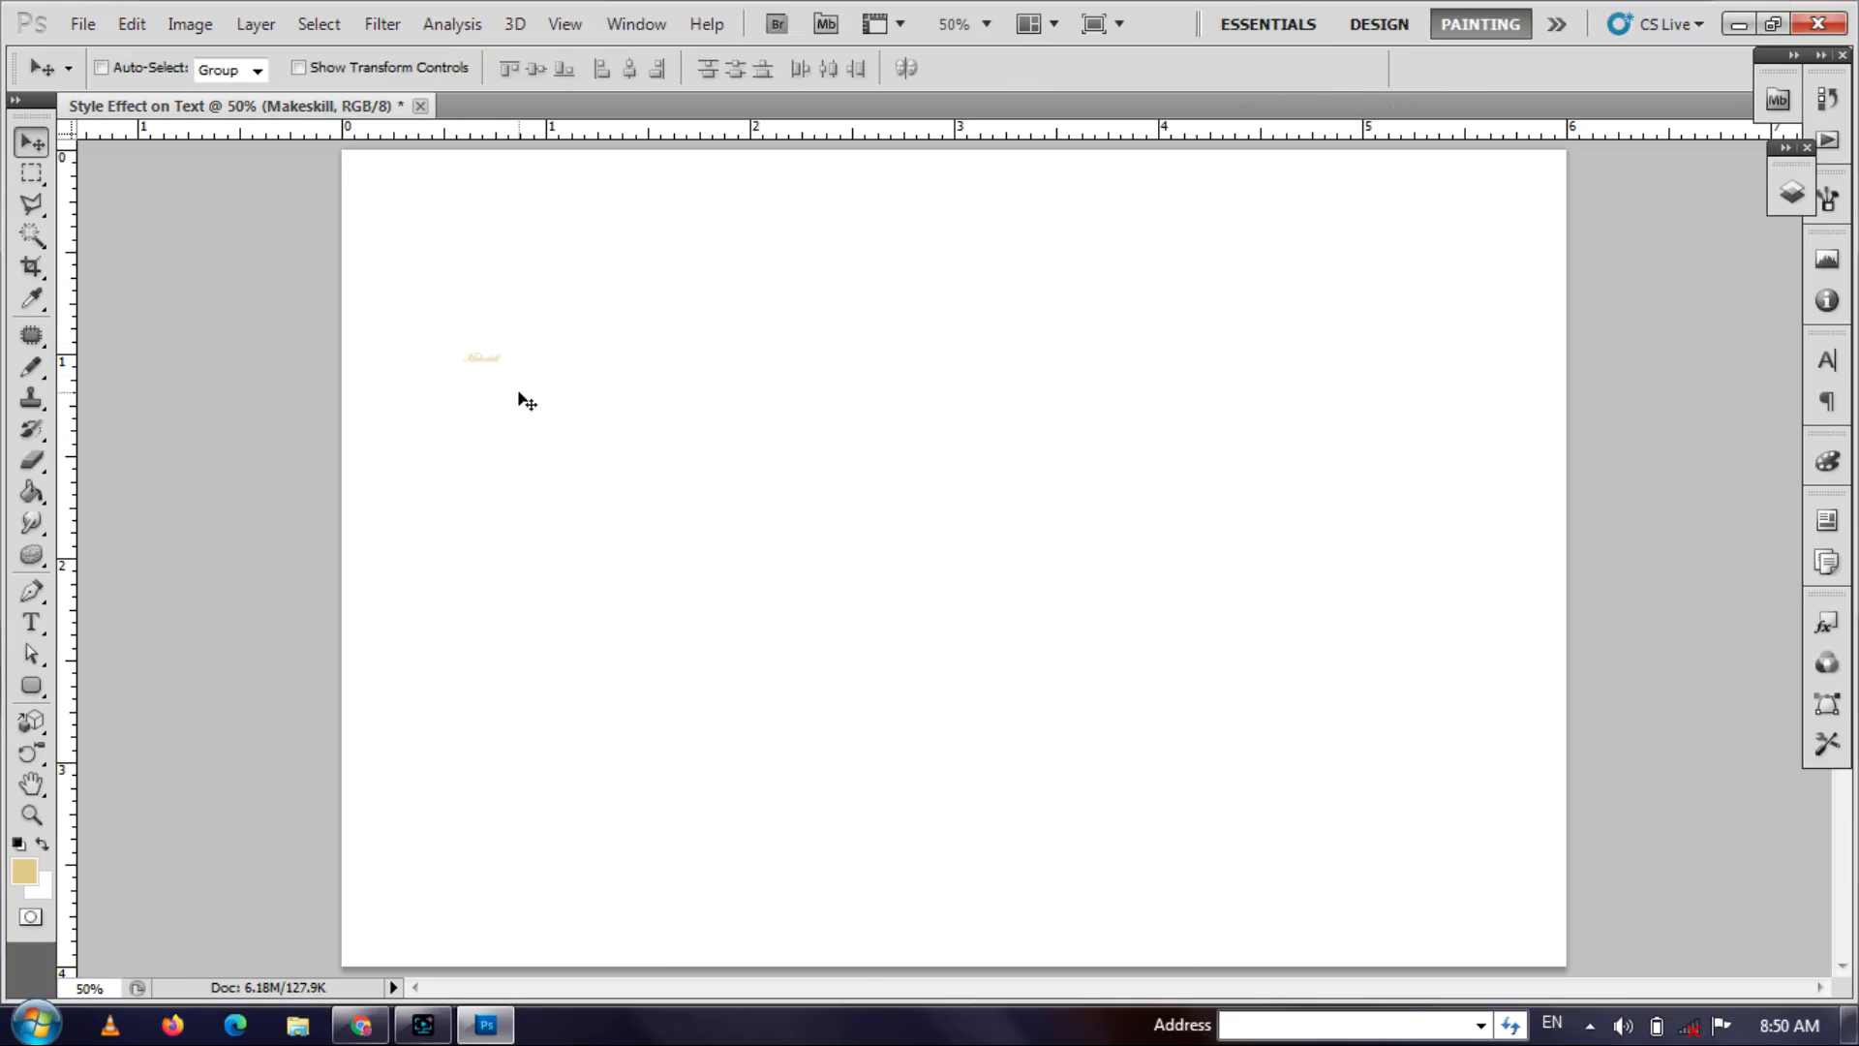
left_click(299, 67)
left_click_drag(505, 363, 677, 456)
left_click_drag(549, 376, 765, 405)
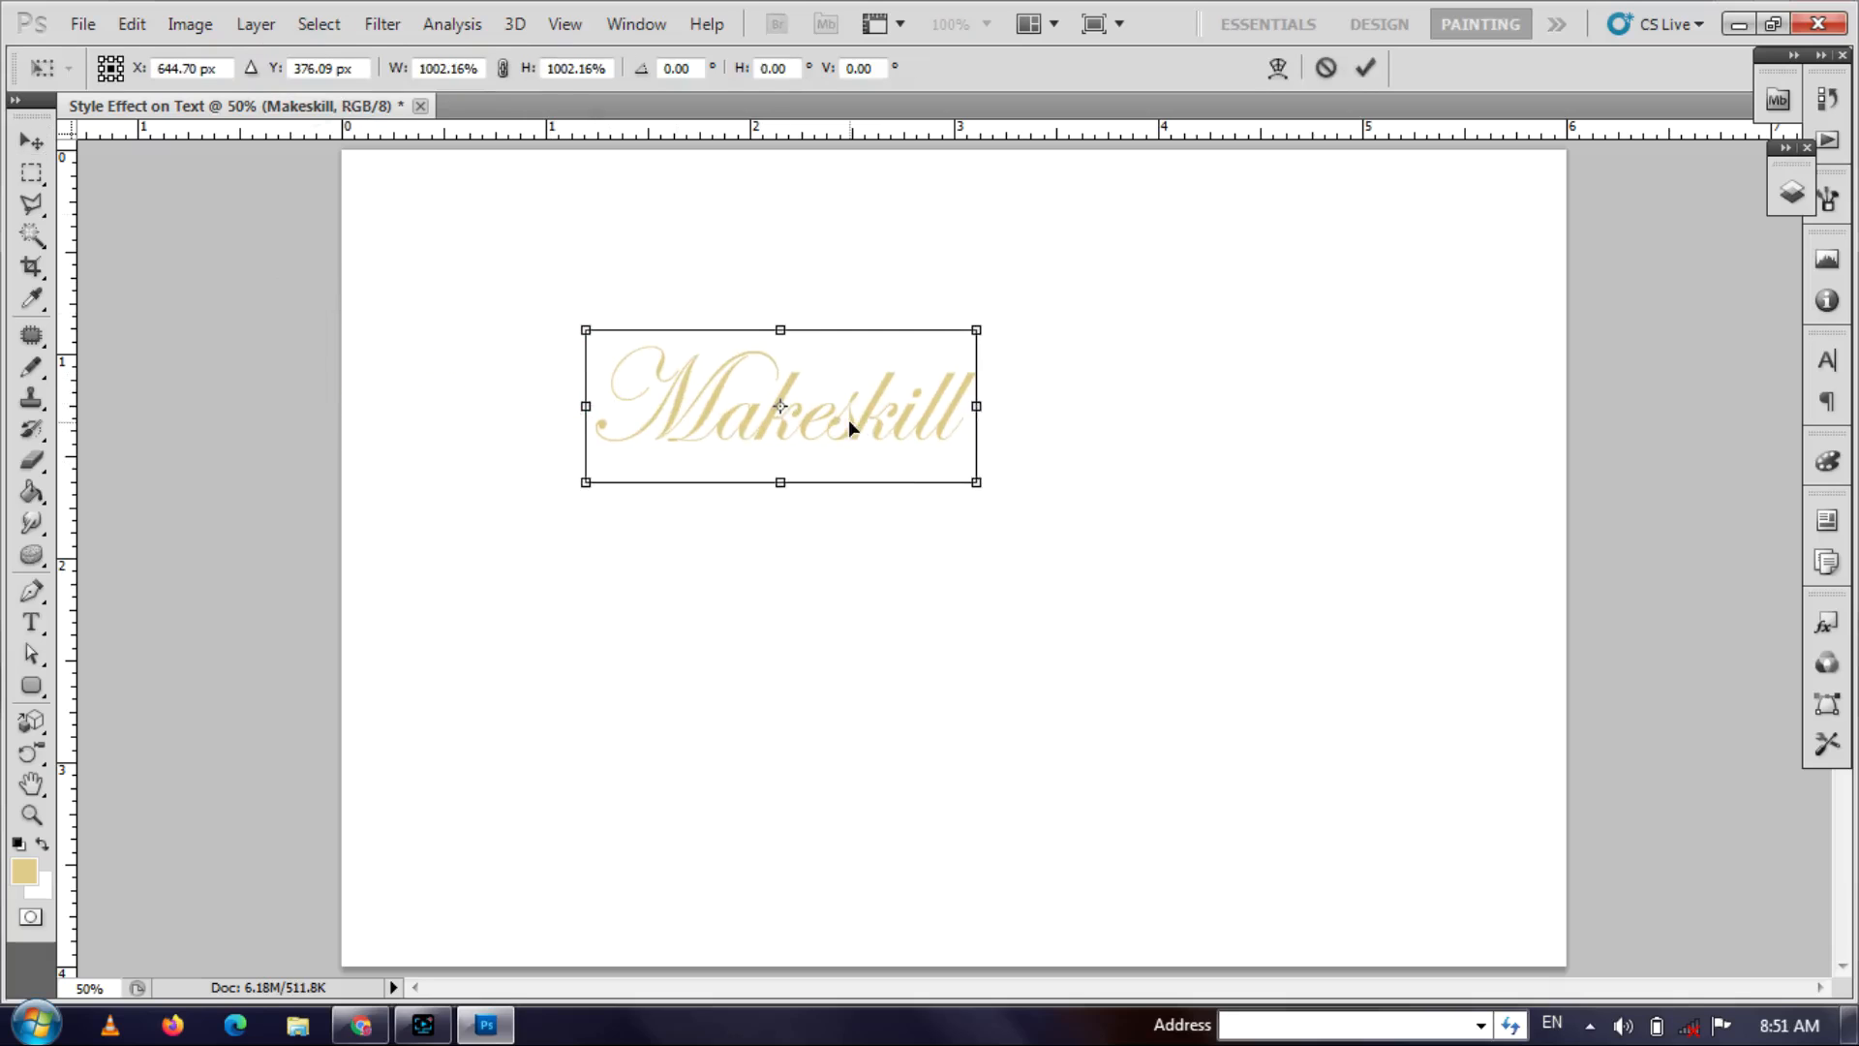
left_click_drag(976, 484, 1091, 562)
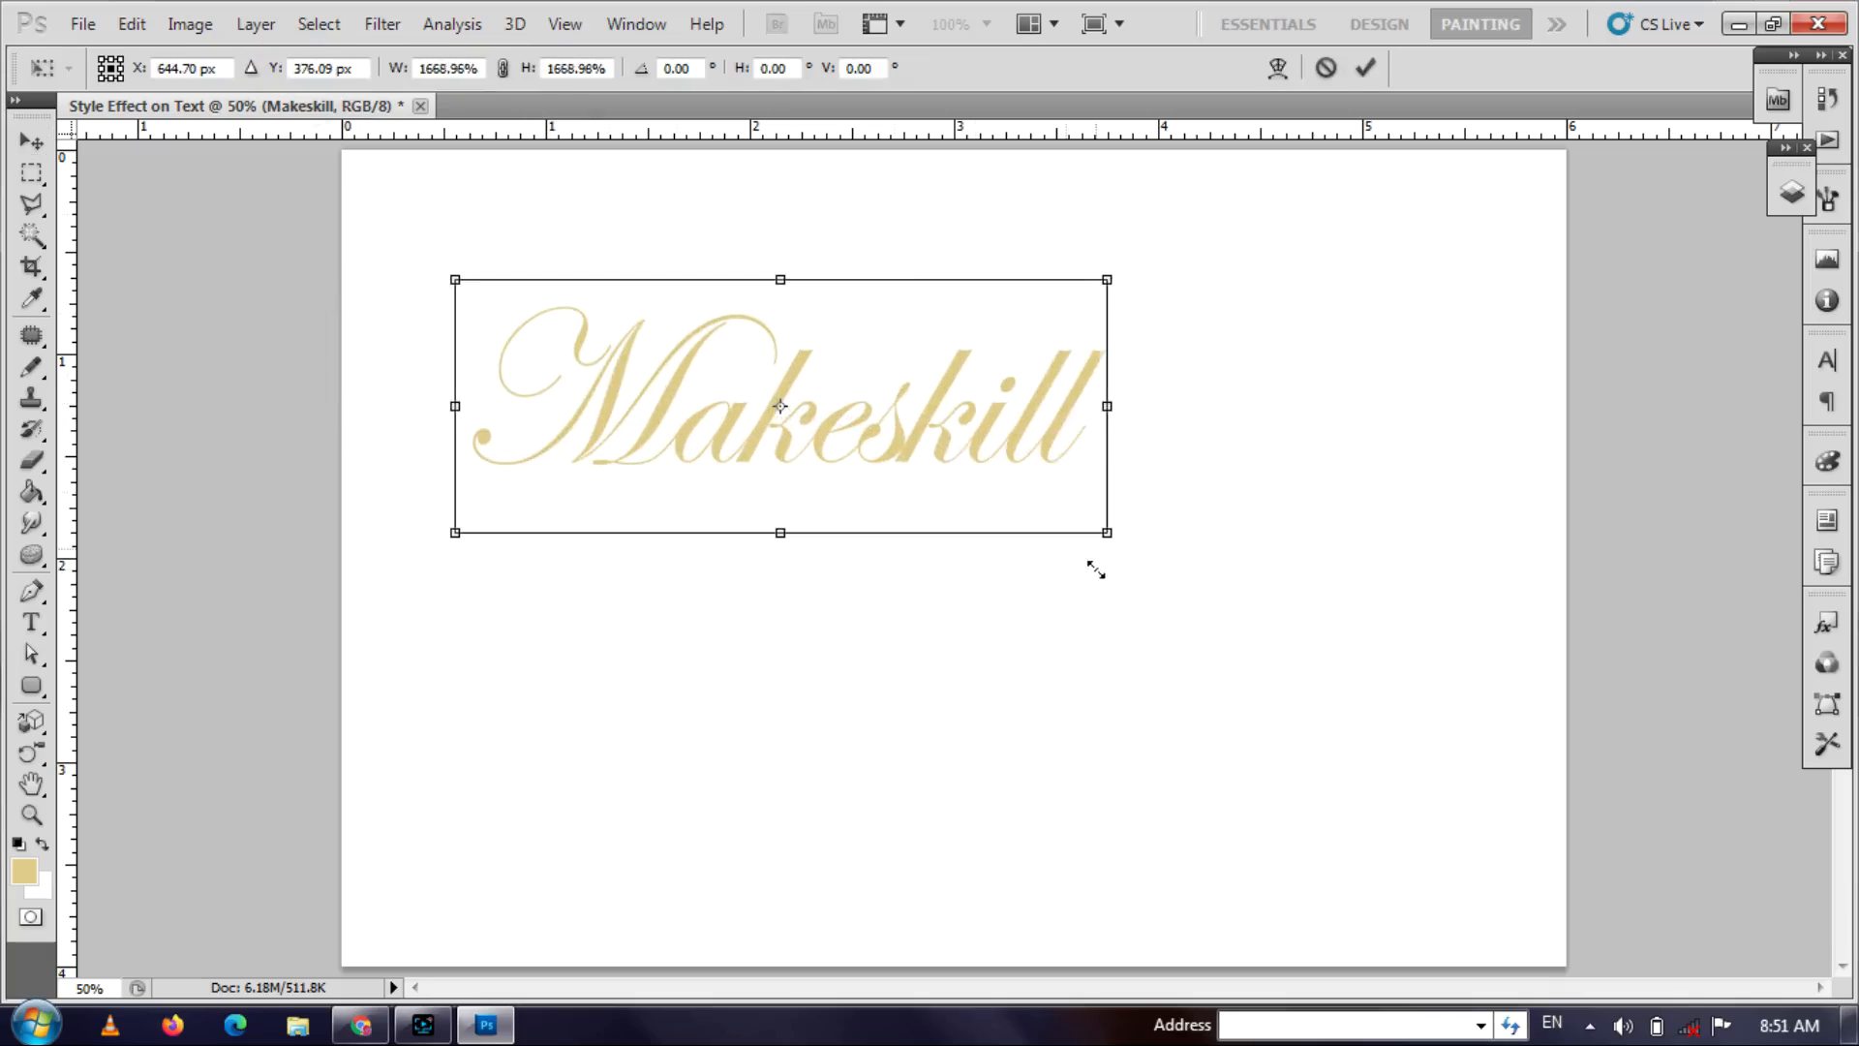
left_click_drag(905, 440, 1002, 450)
key("Return")
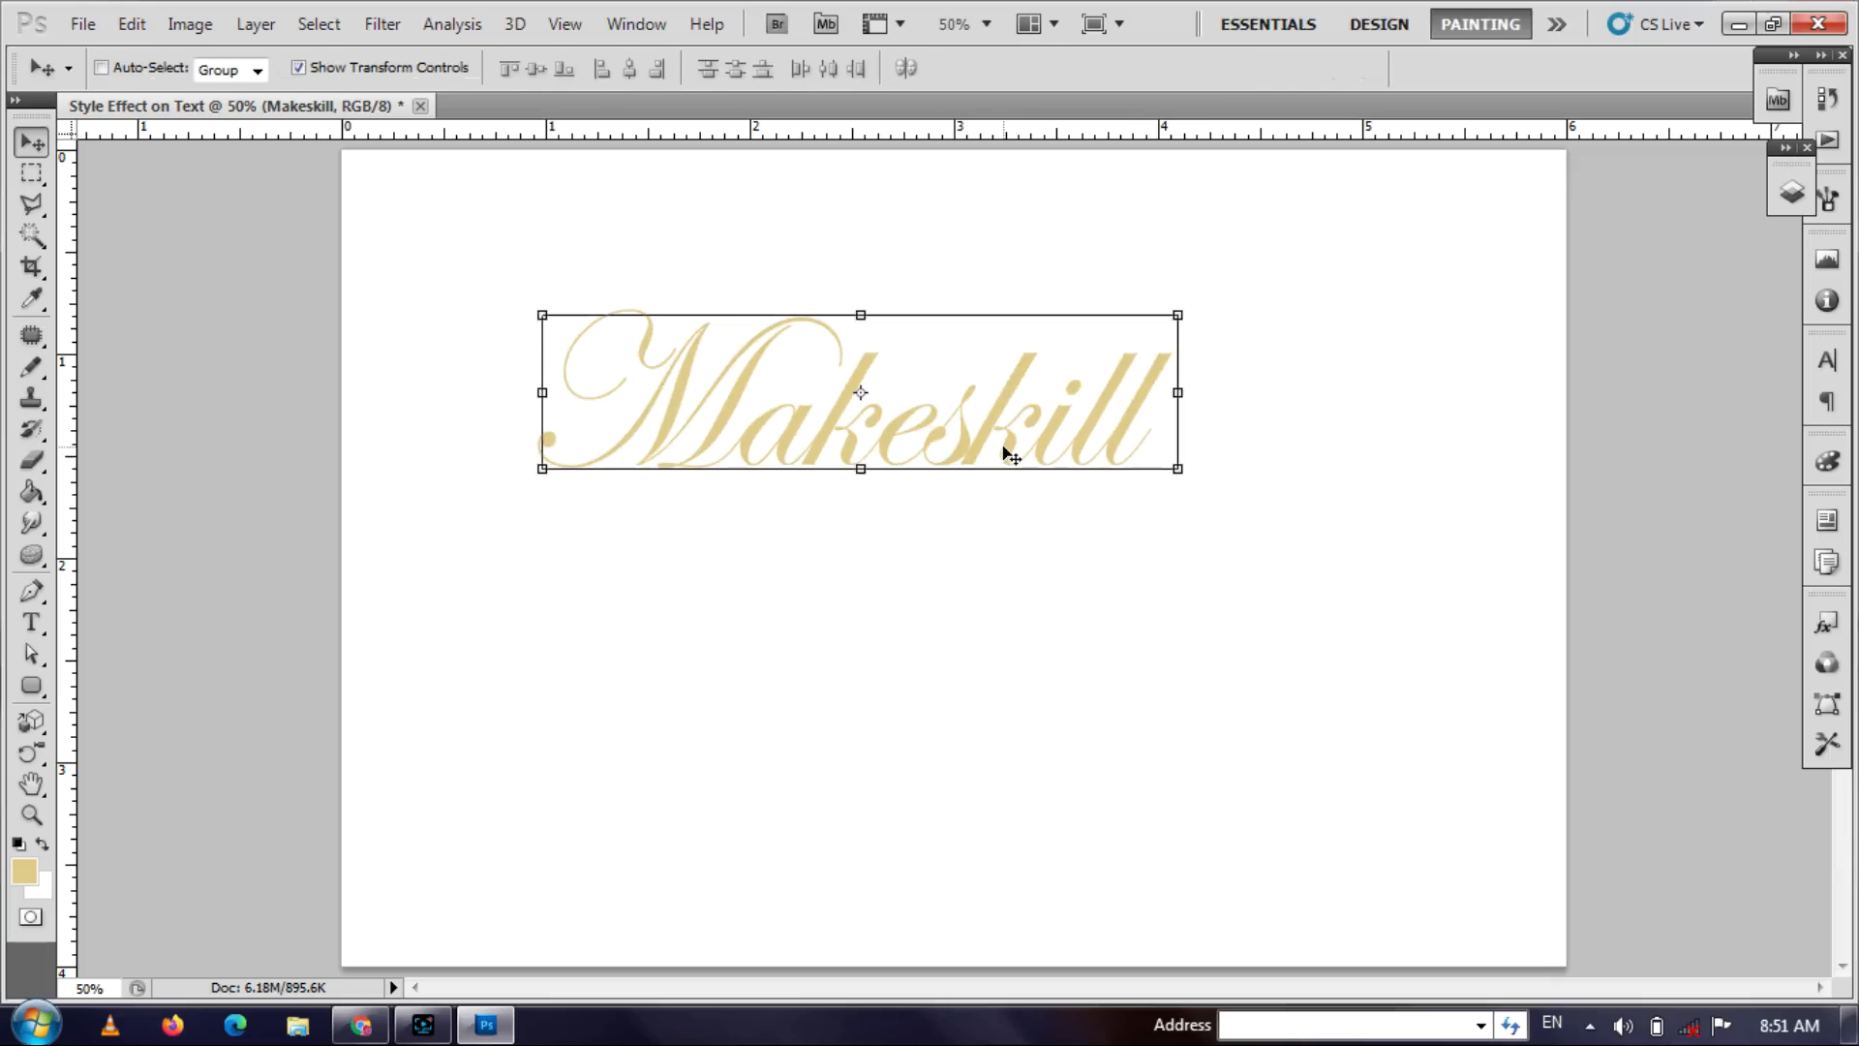
left_click(362, 70)
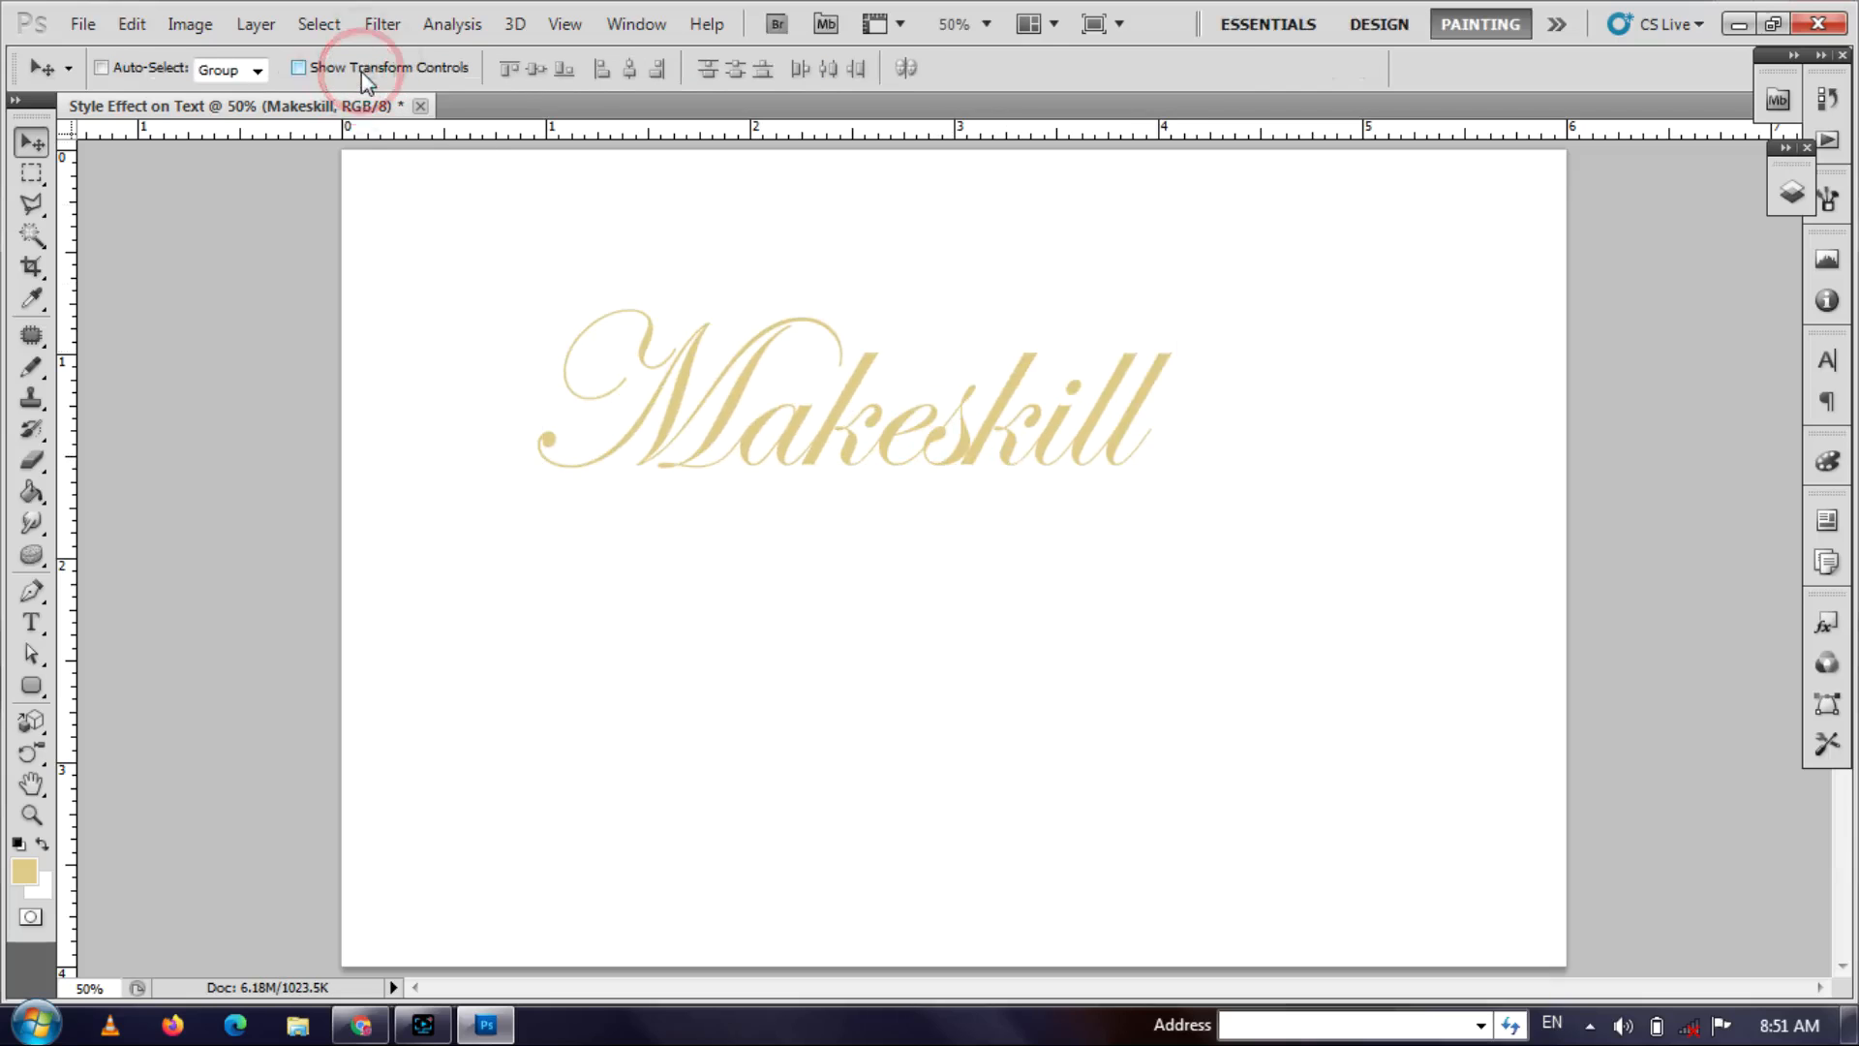
- Change the Makeskill text colour to the orange-red c33d02
left_click(32, 623)
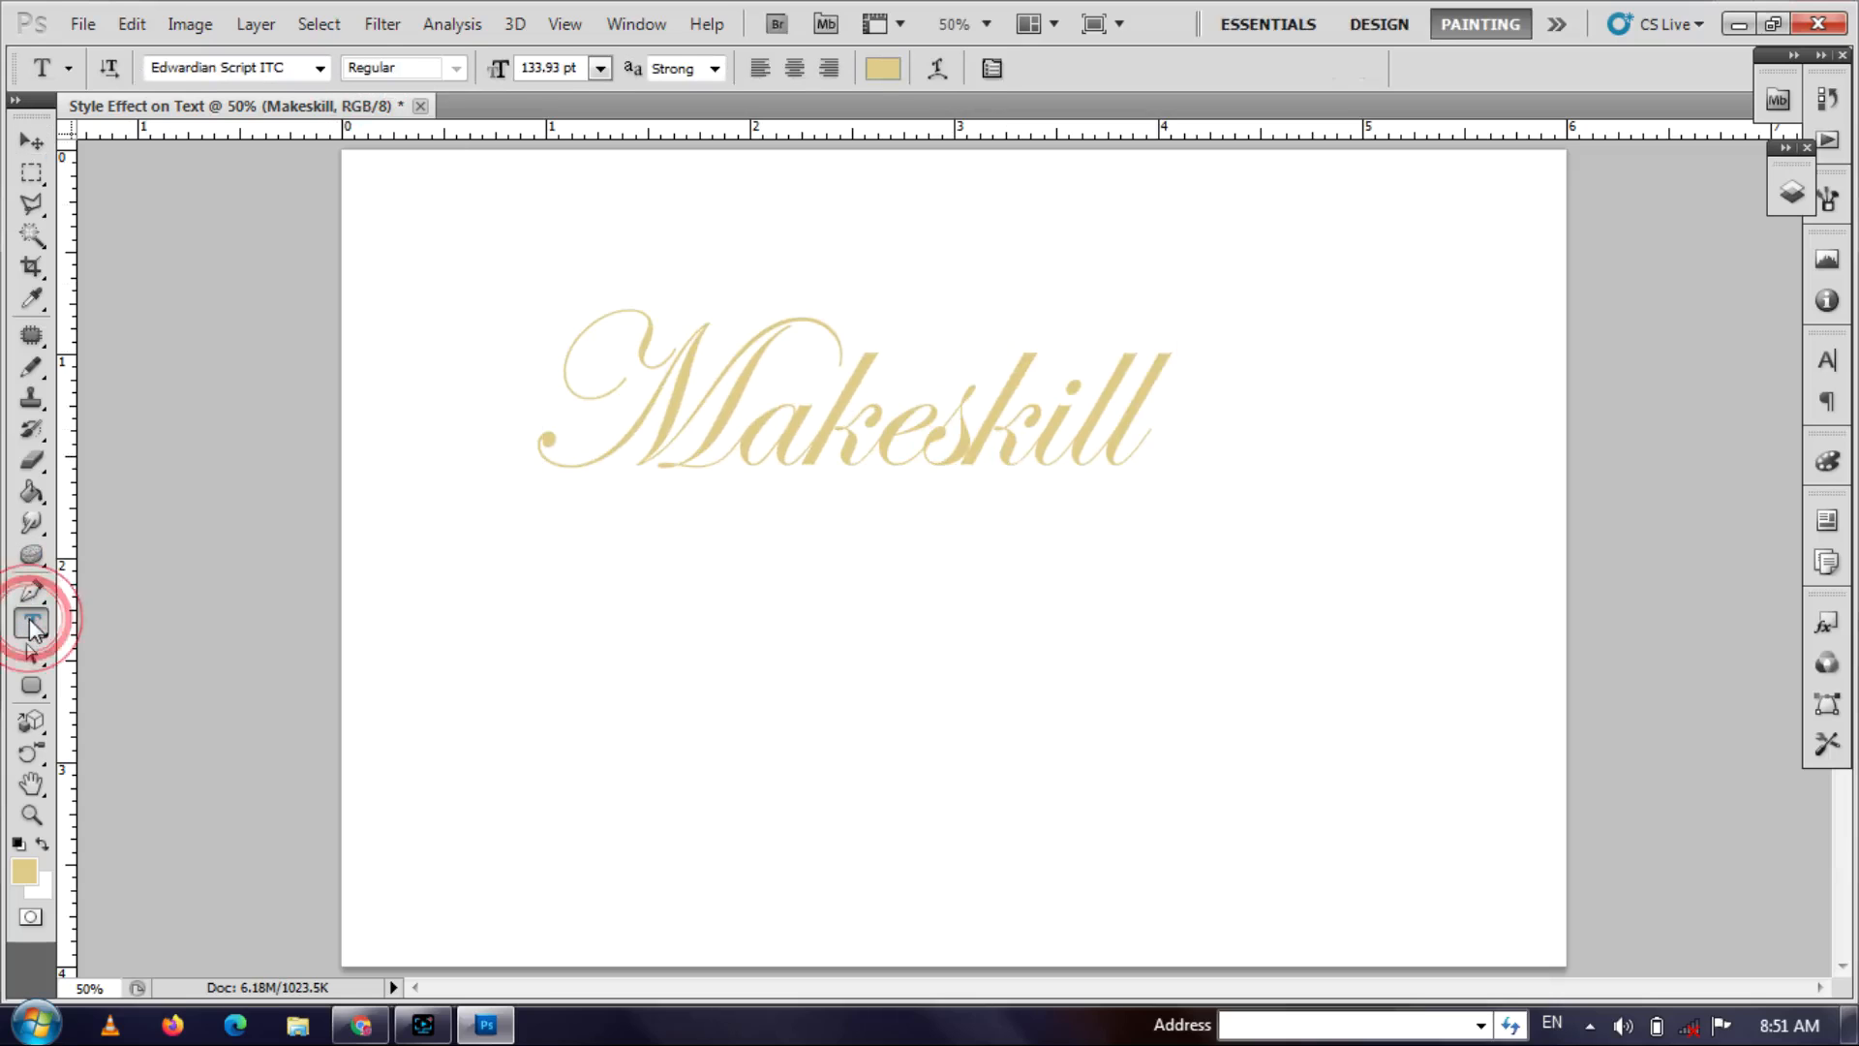
left_click(882, 78)
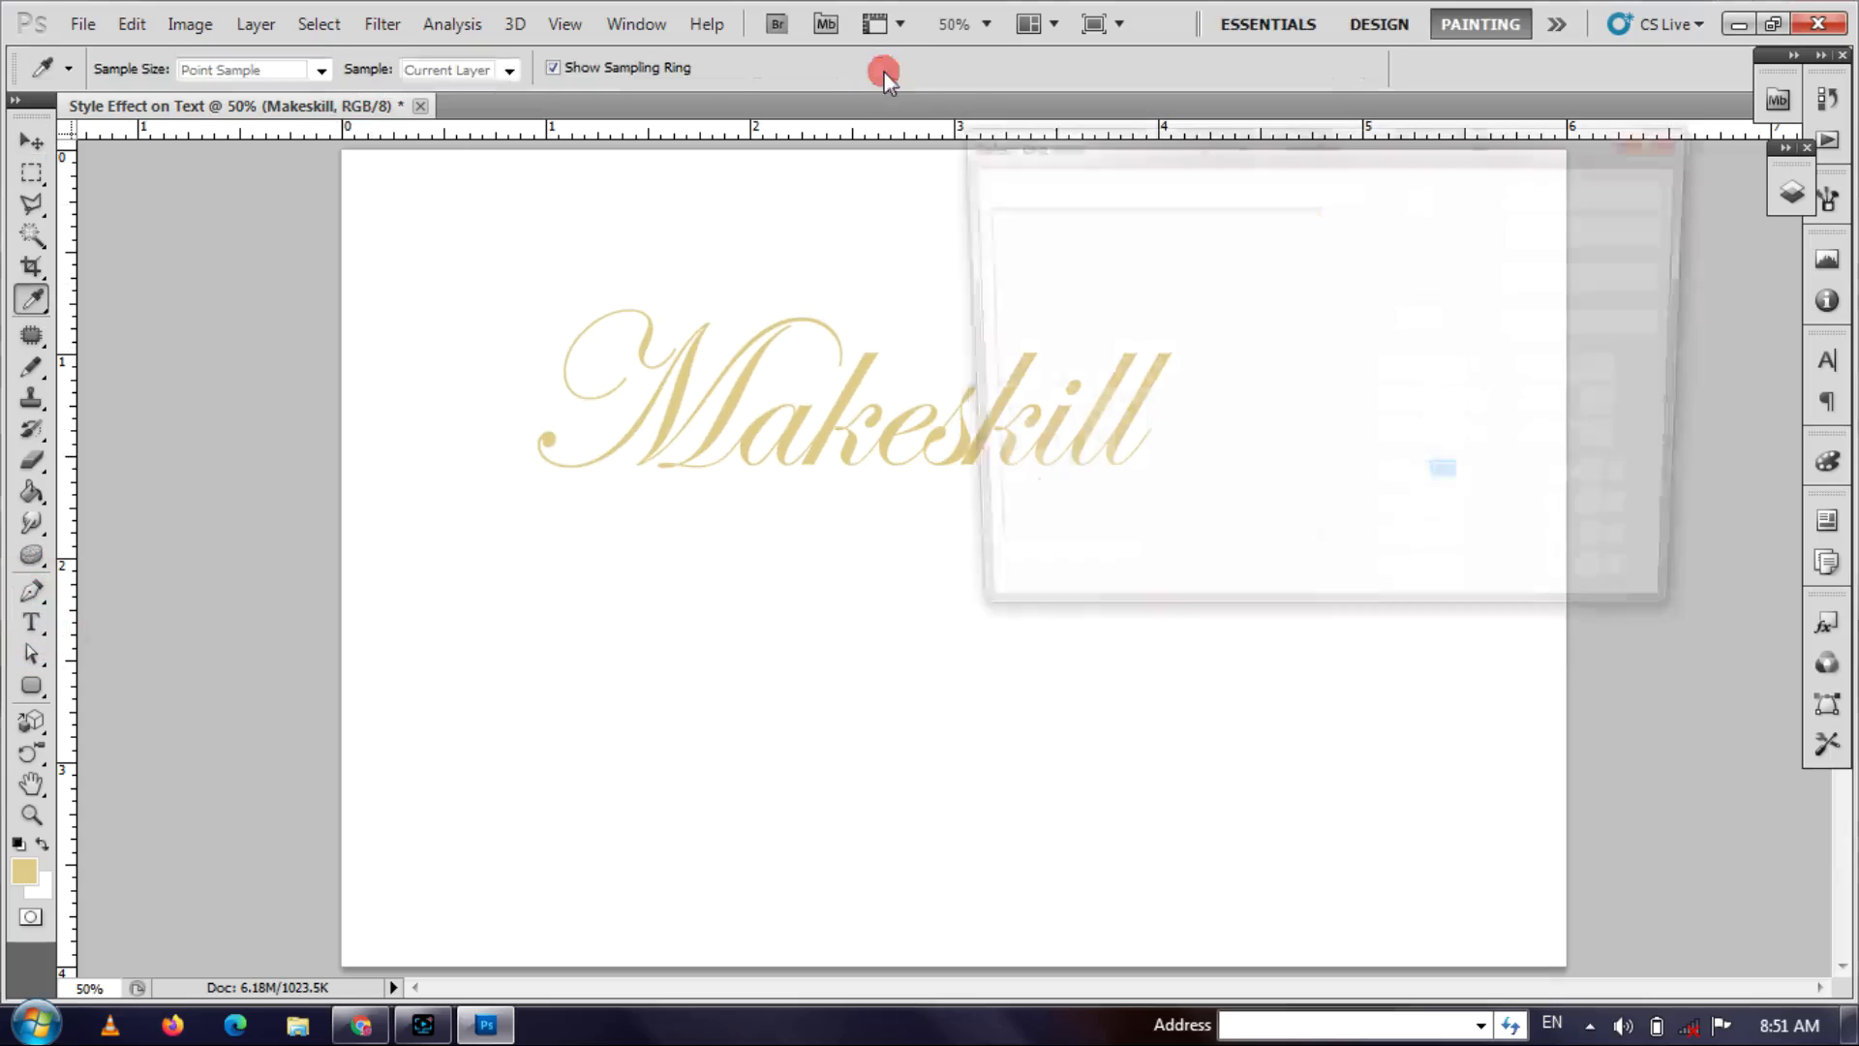
left_click(1352, 320)
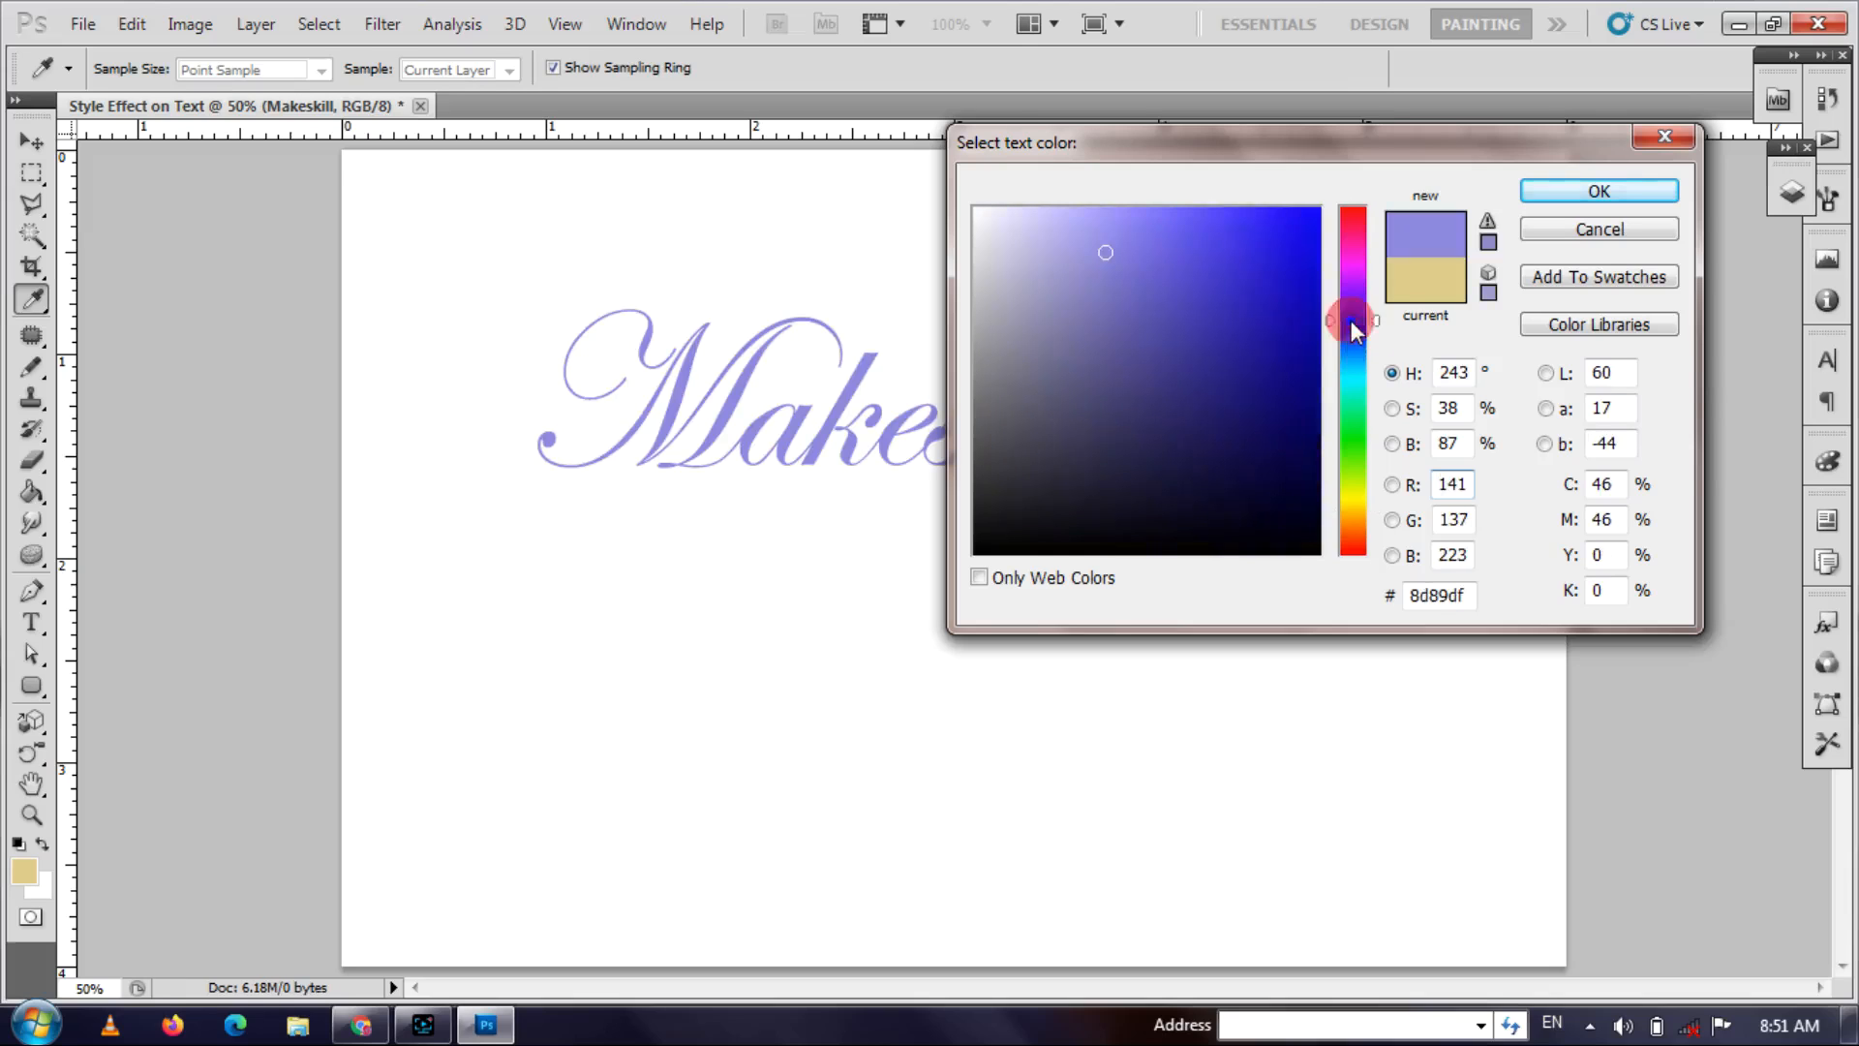
left_click_drag(1354, 327, 1359, 537)
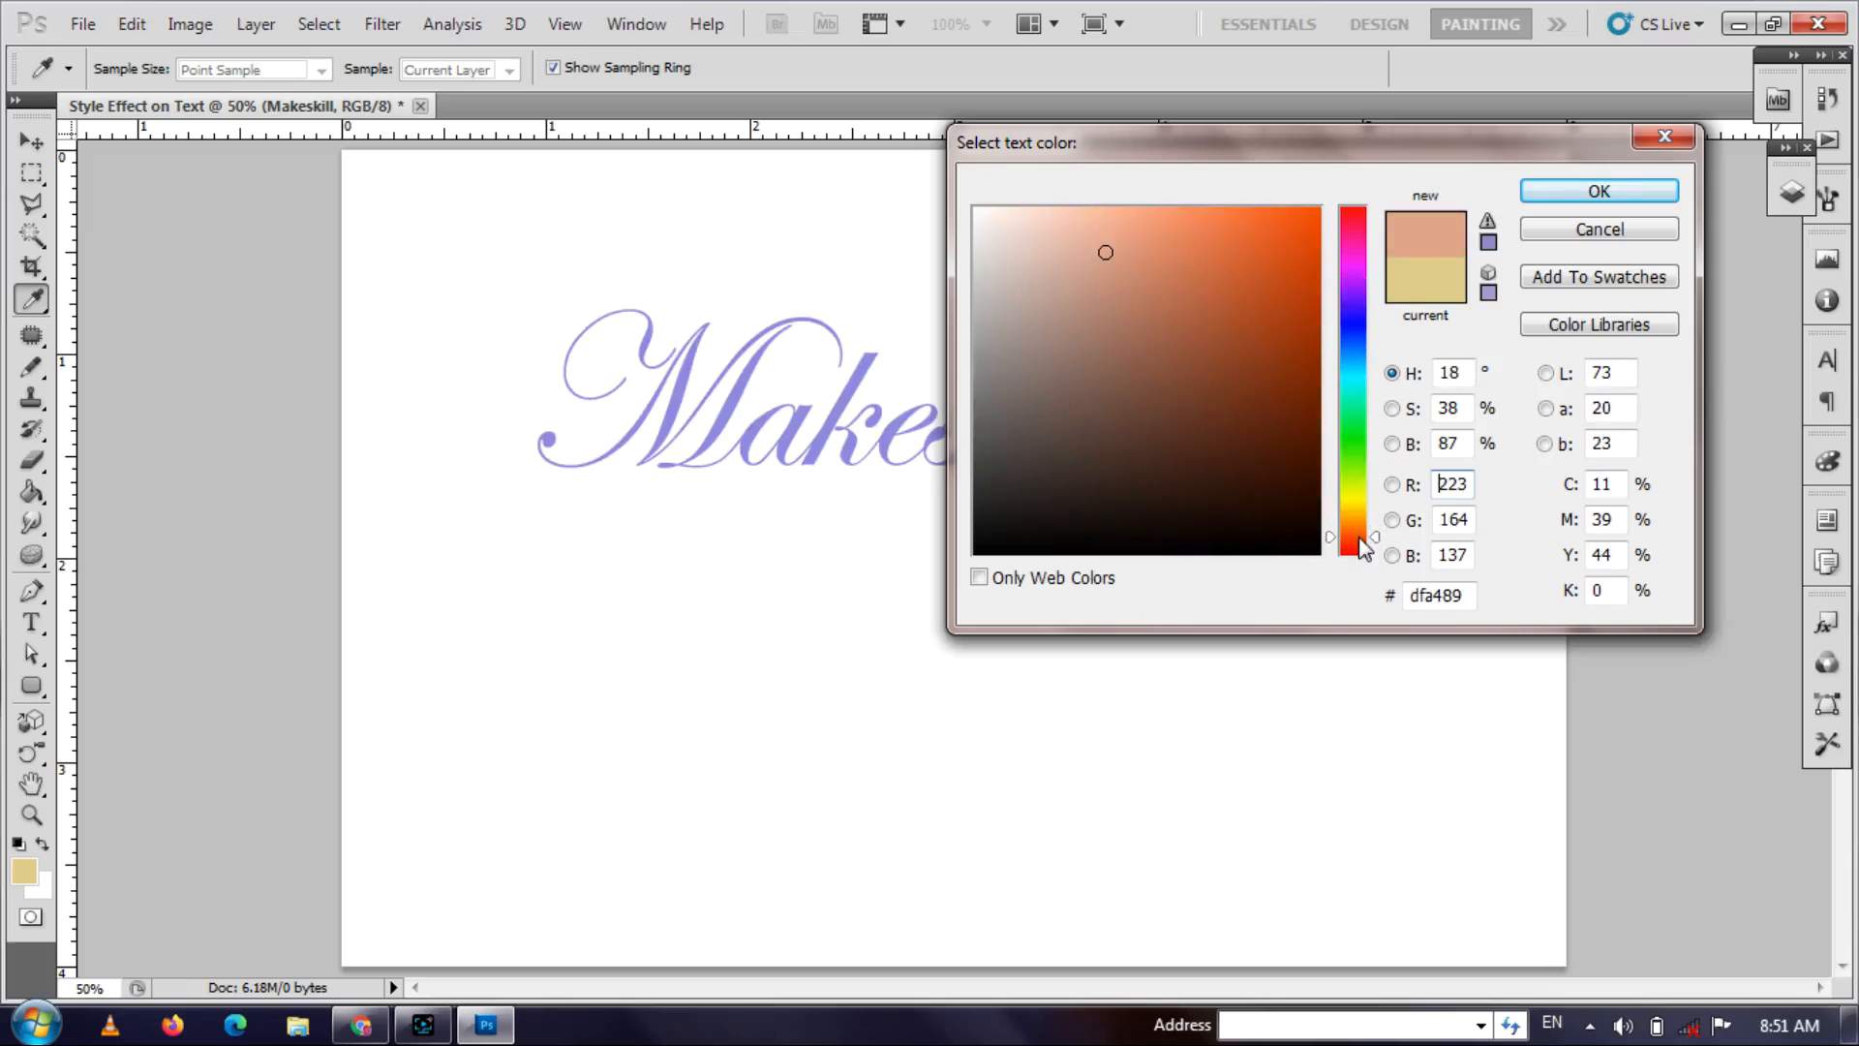
left_click(1301, 289)
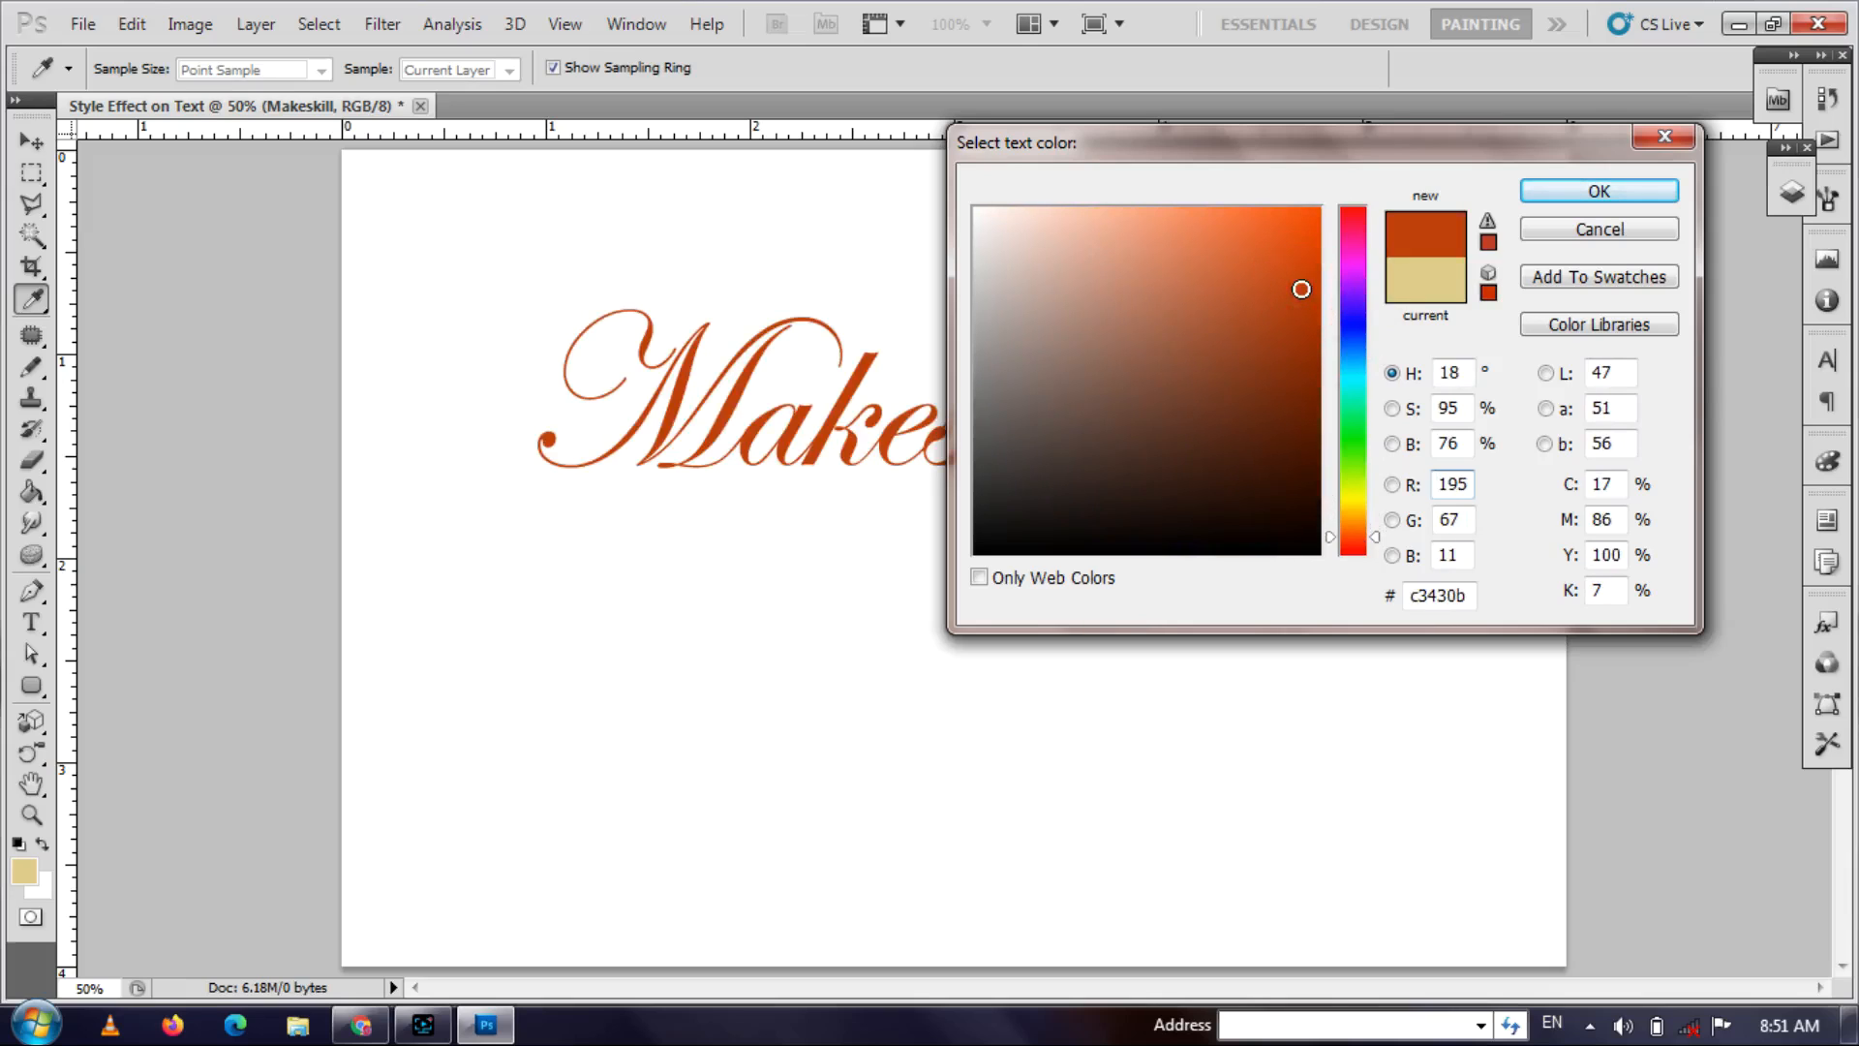
left_click_drag(1301, 289, 1317, 289)
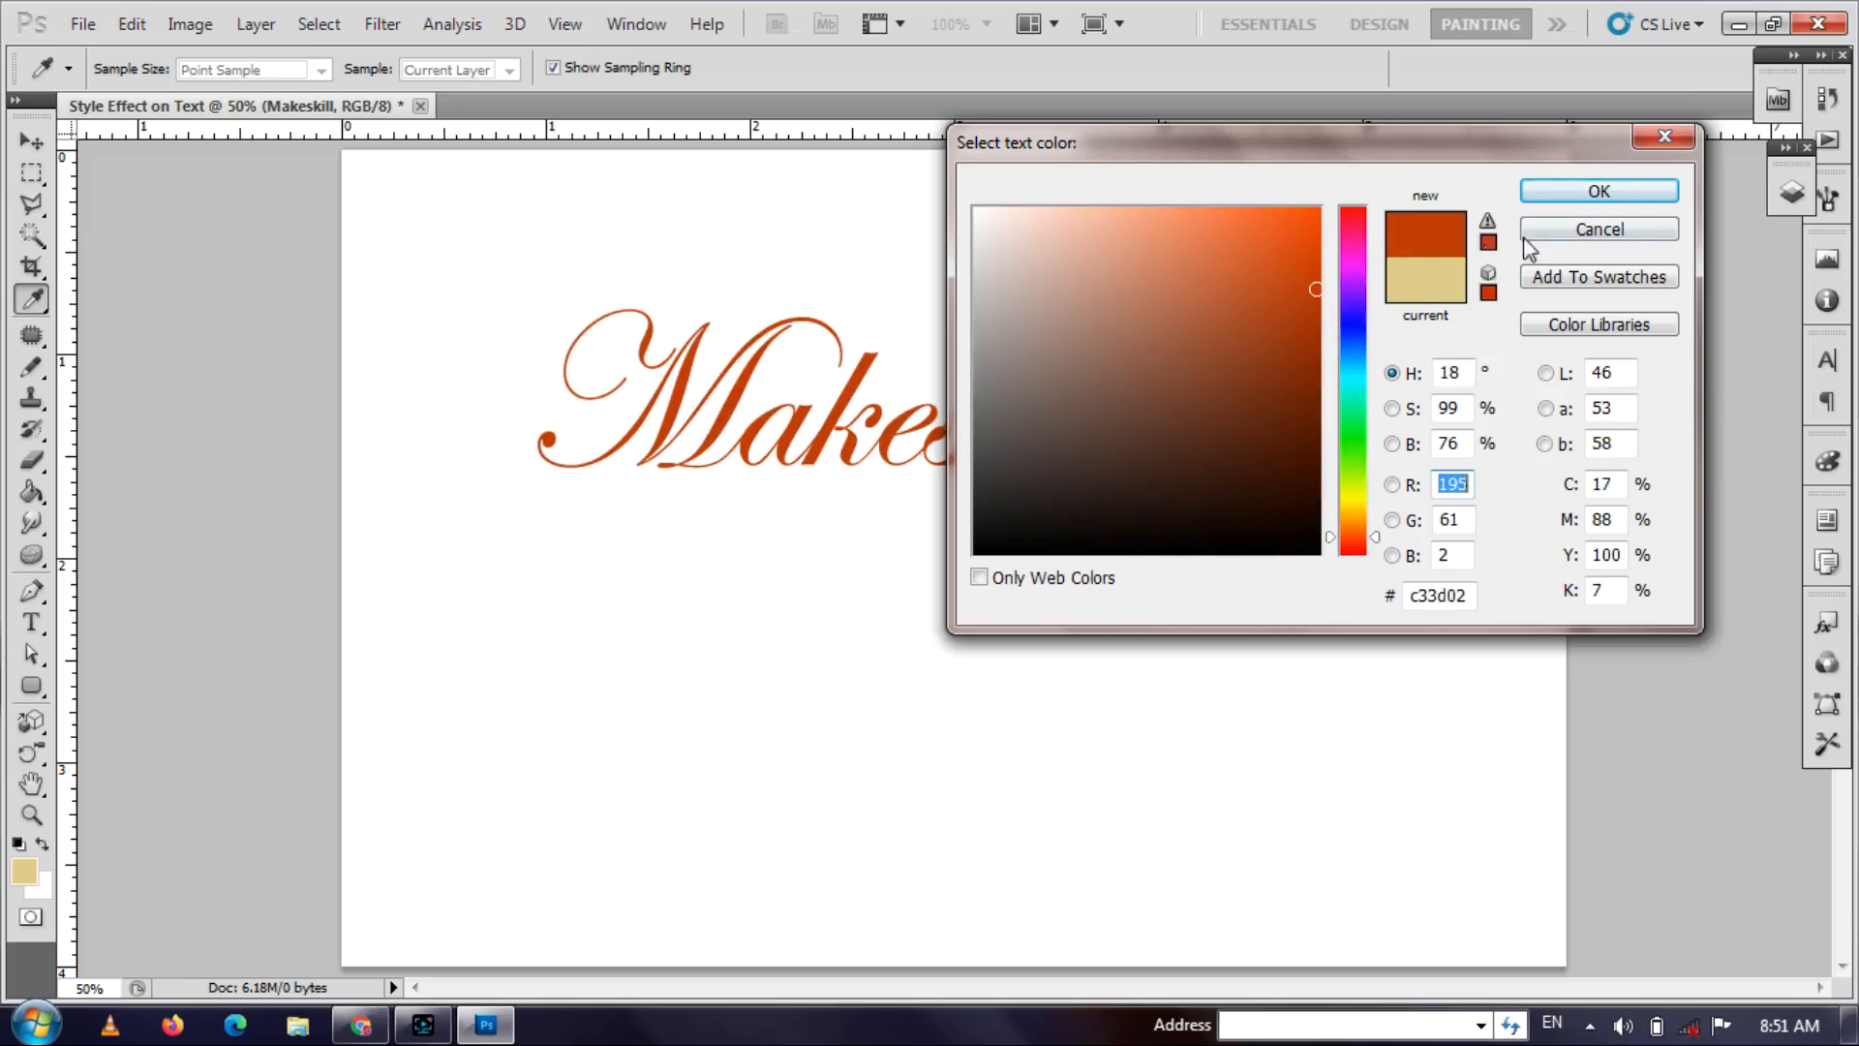
left_click(1637, 198)
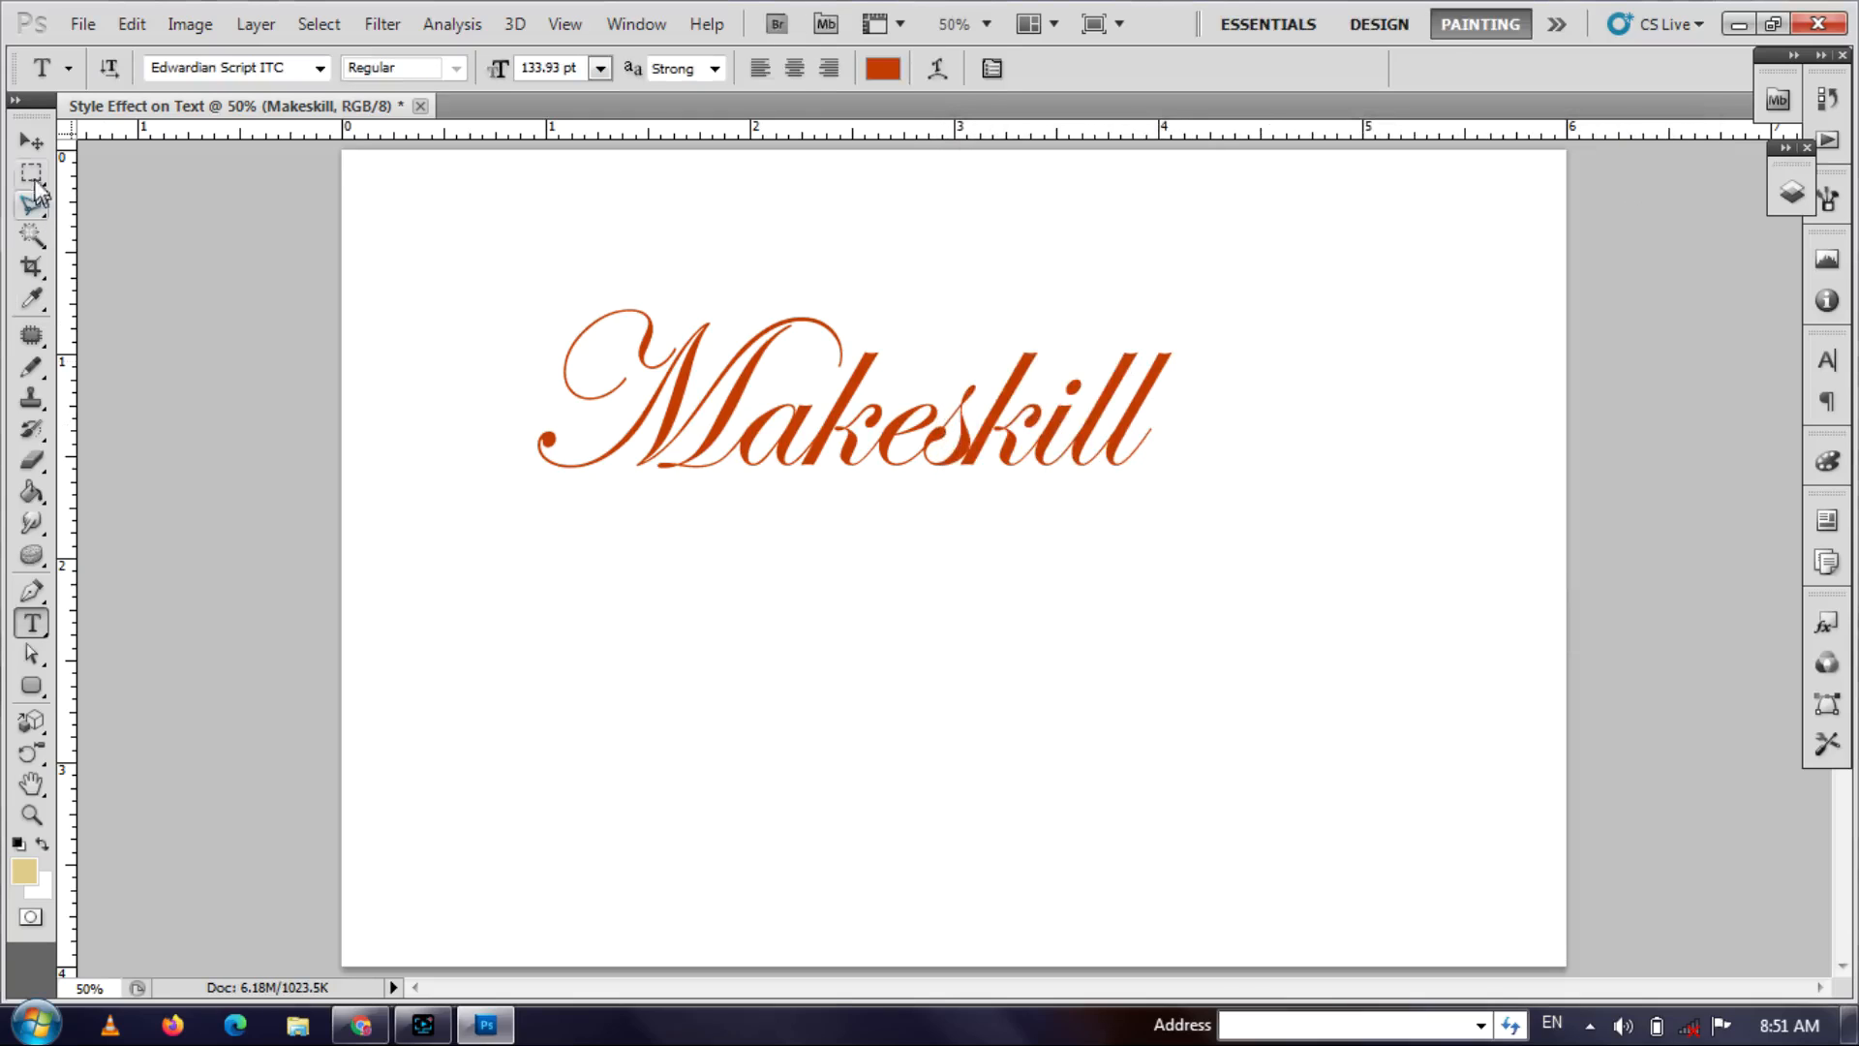
- Duplicate the Makeskill text layer as "Makeskill 2" and move the copy straight down below the original
left_click(32, 142)
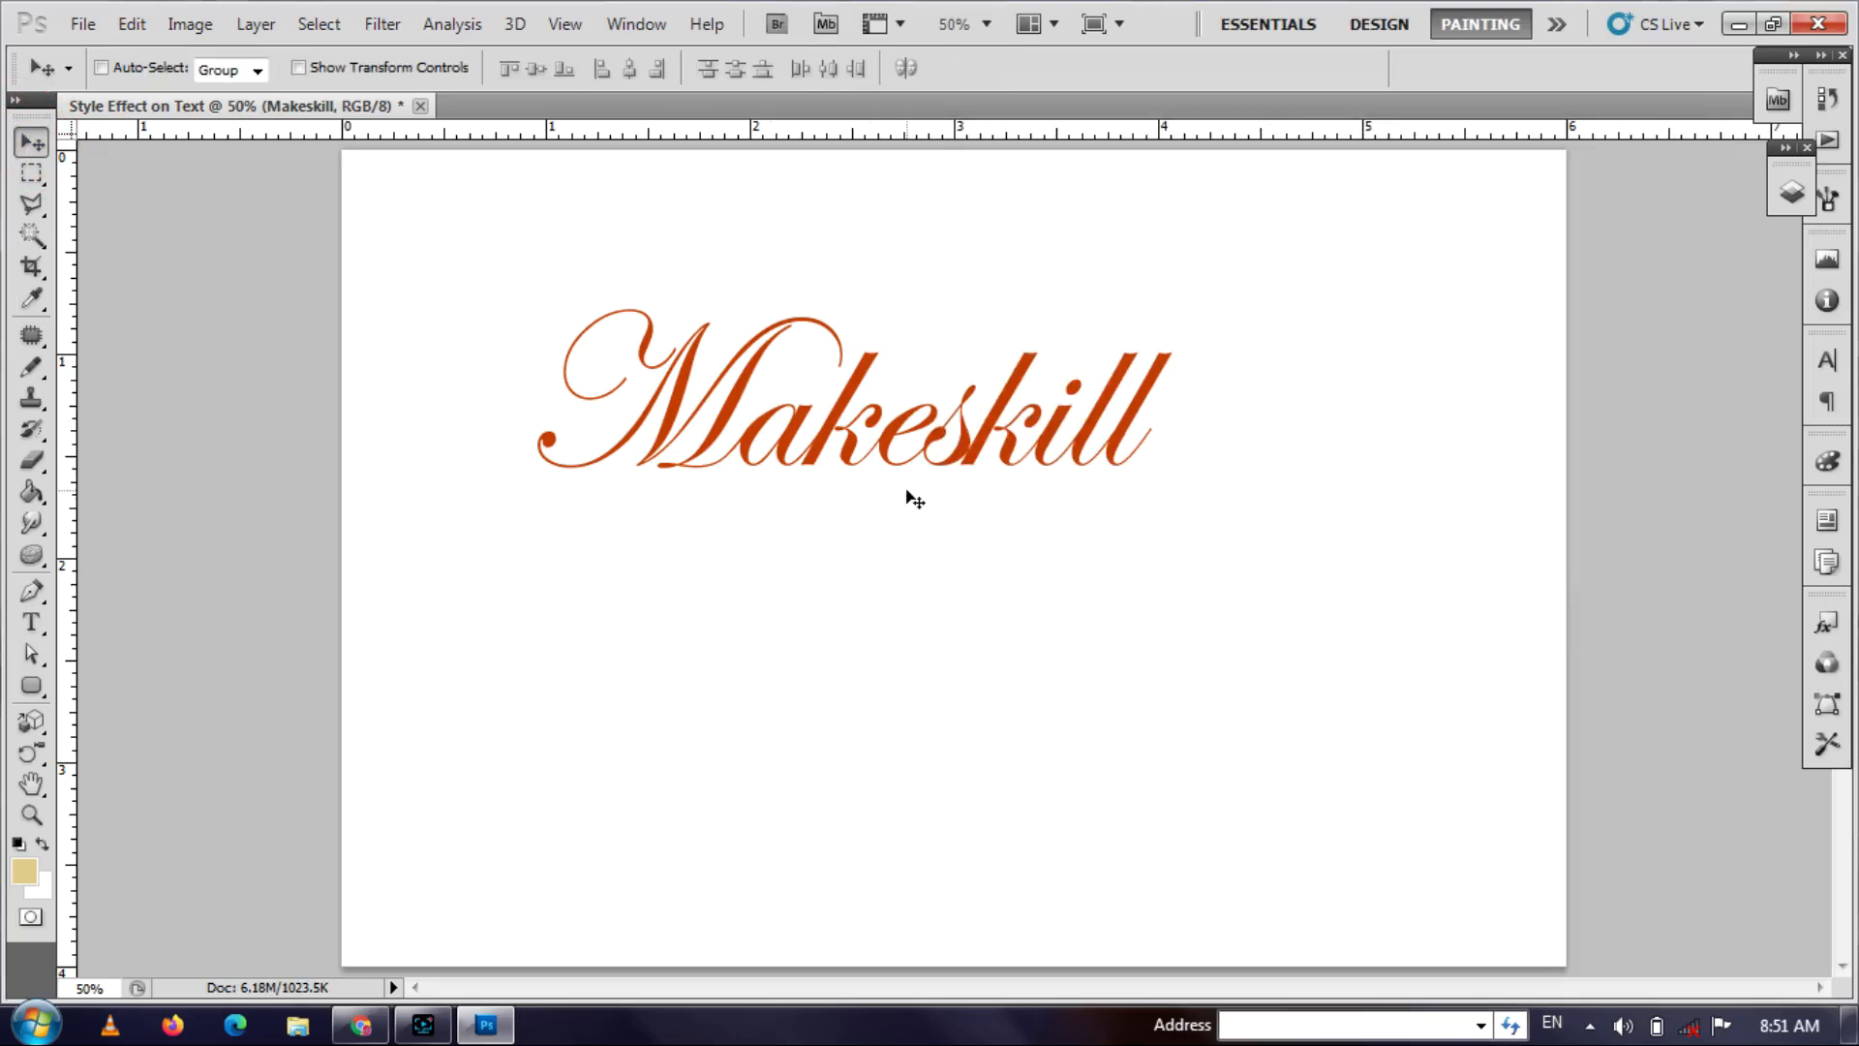
left_click(633, 24)
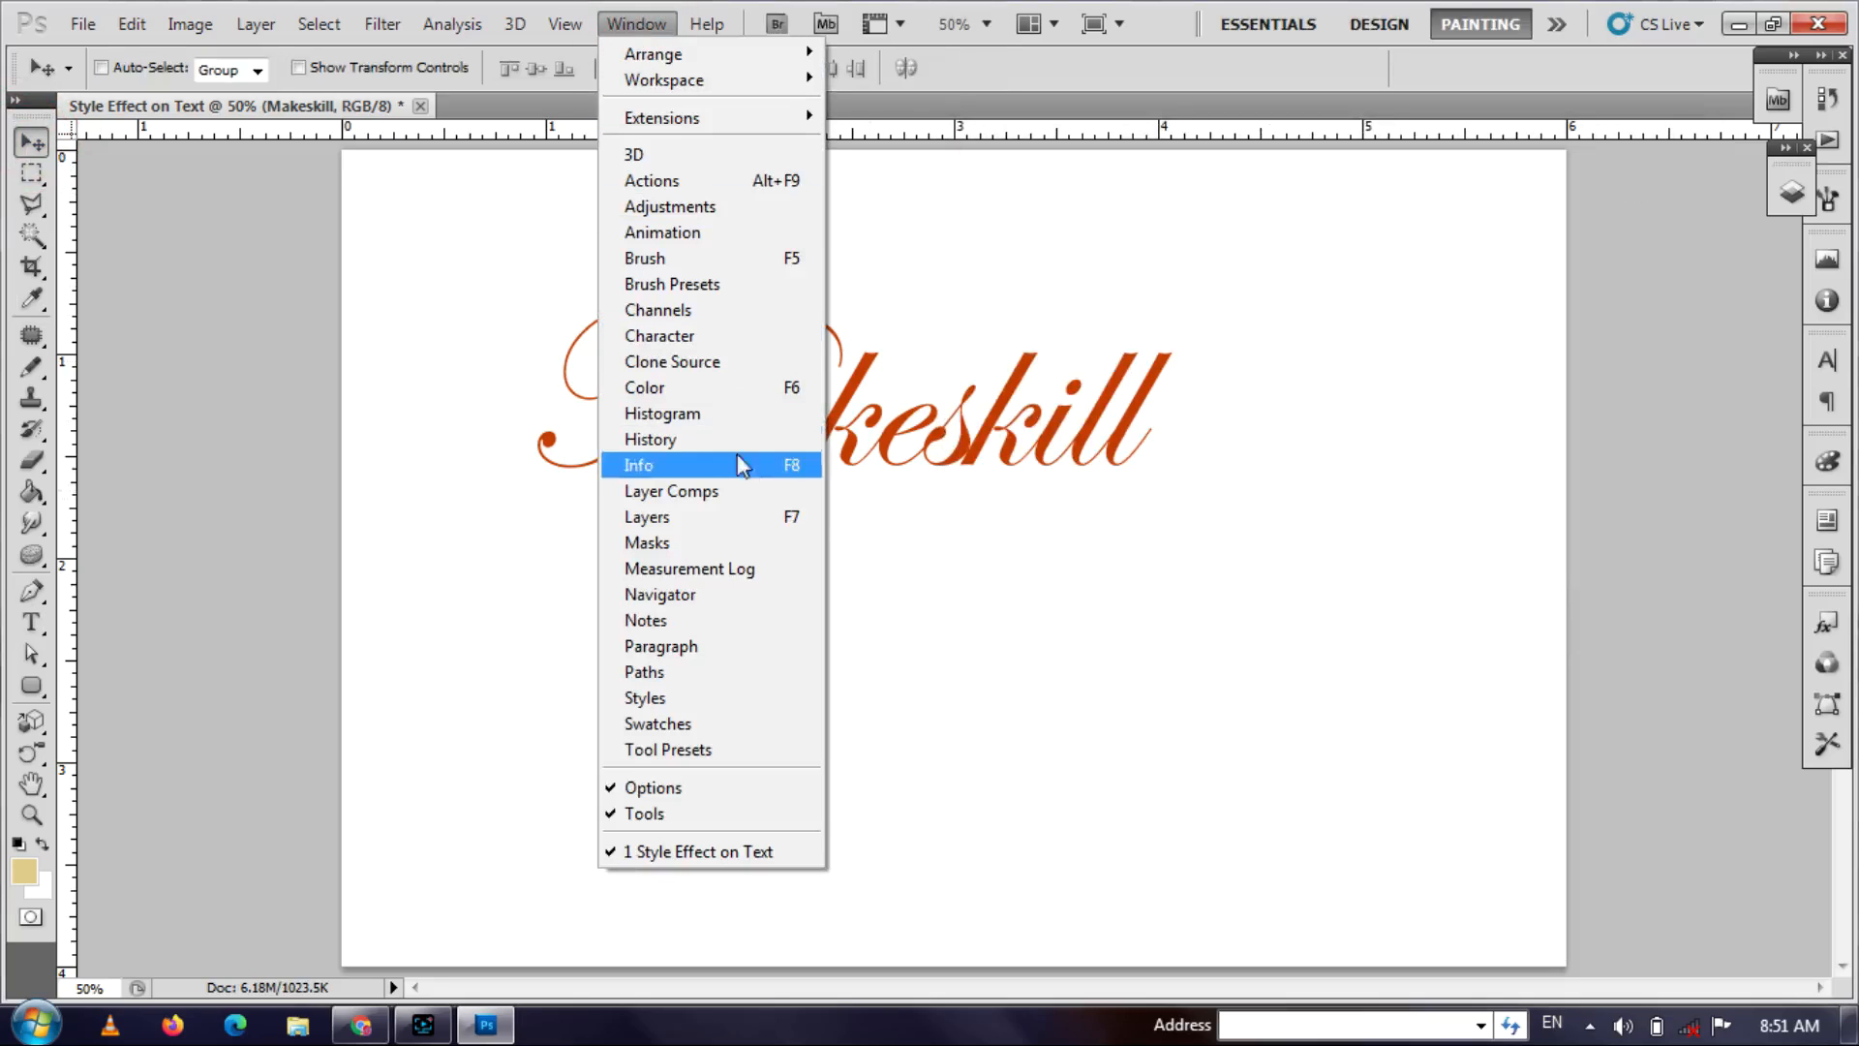
left_click(765, 520)
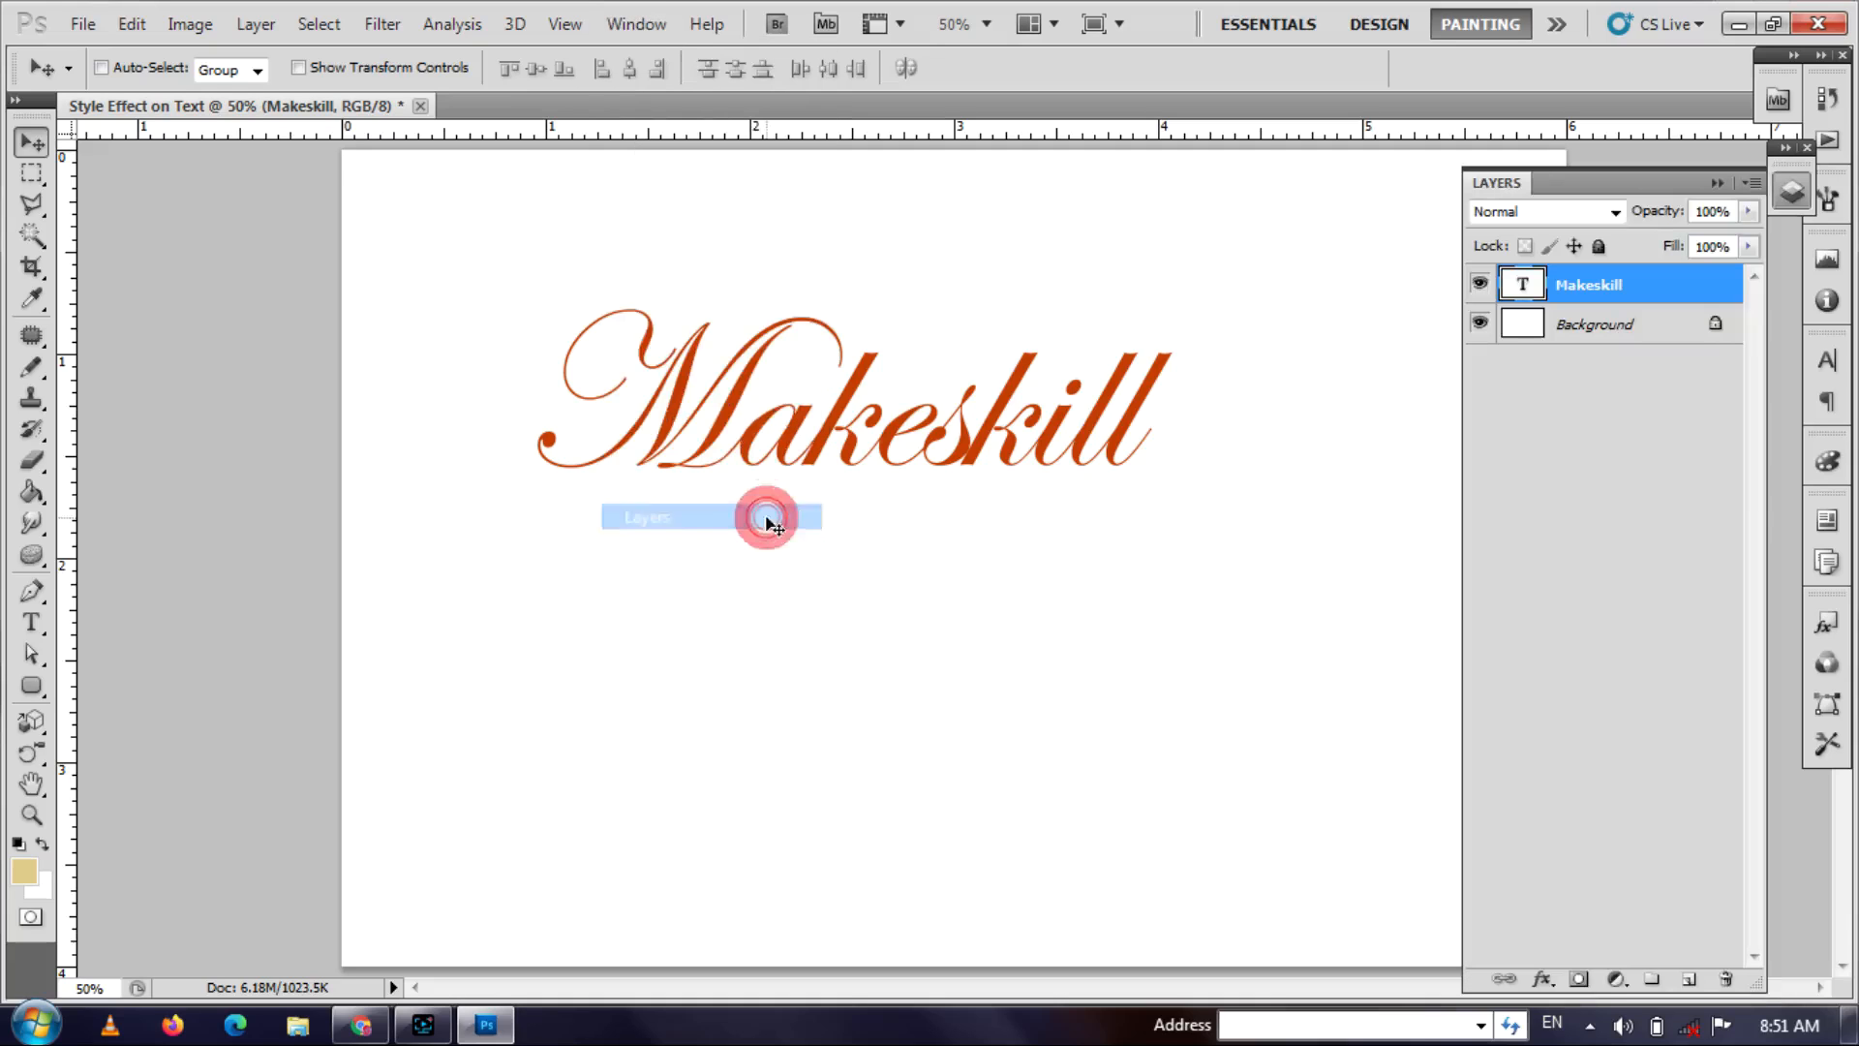
right_click(1566, 289)
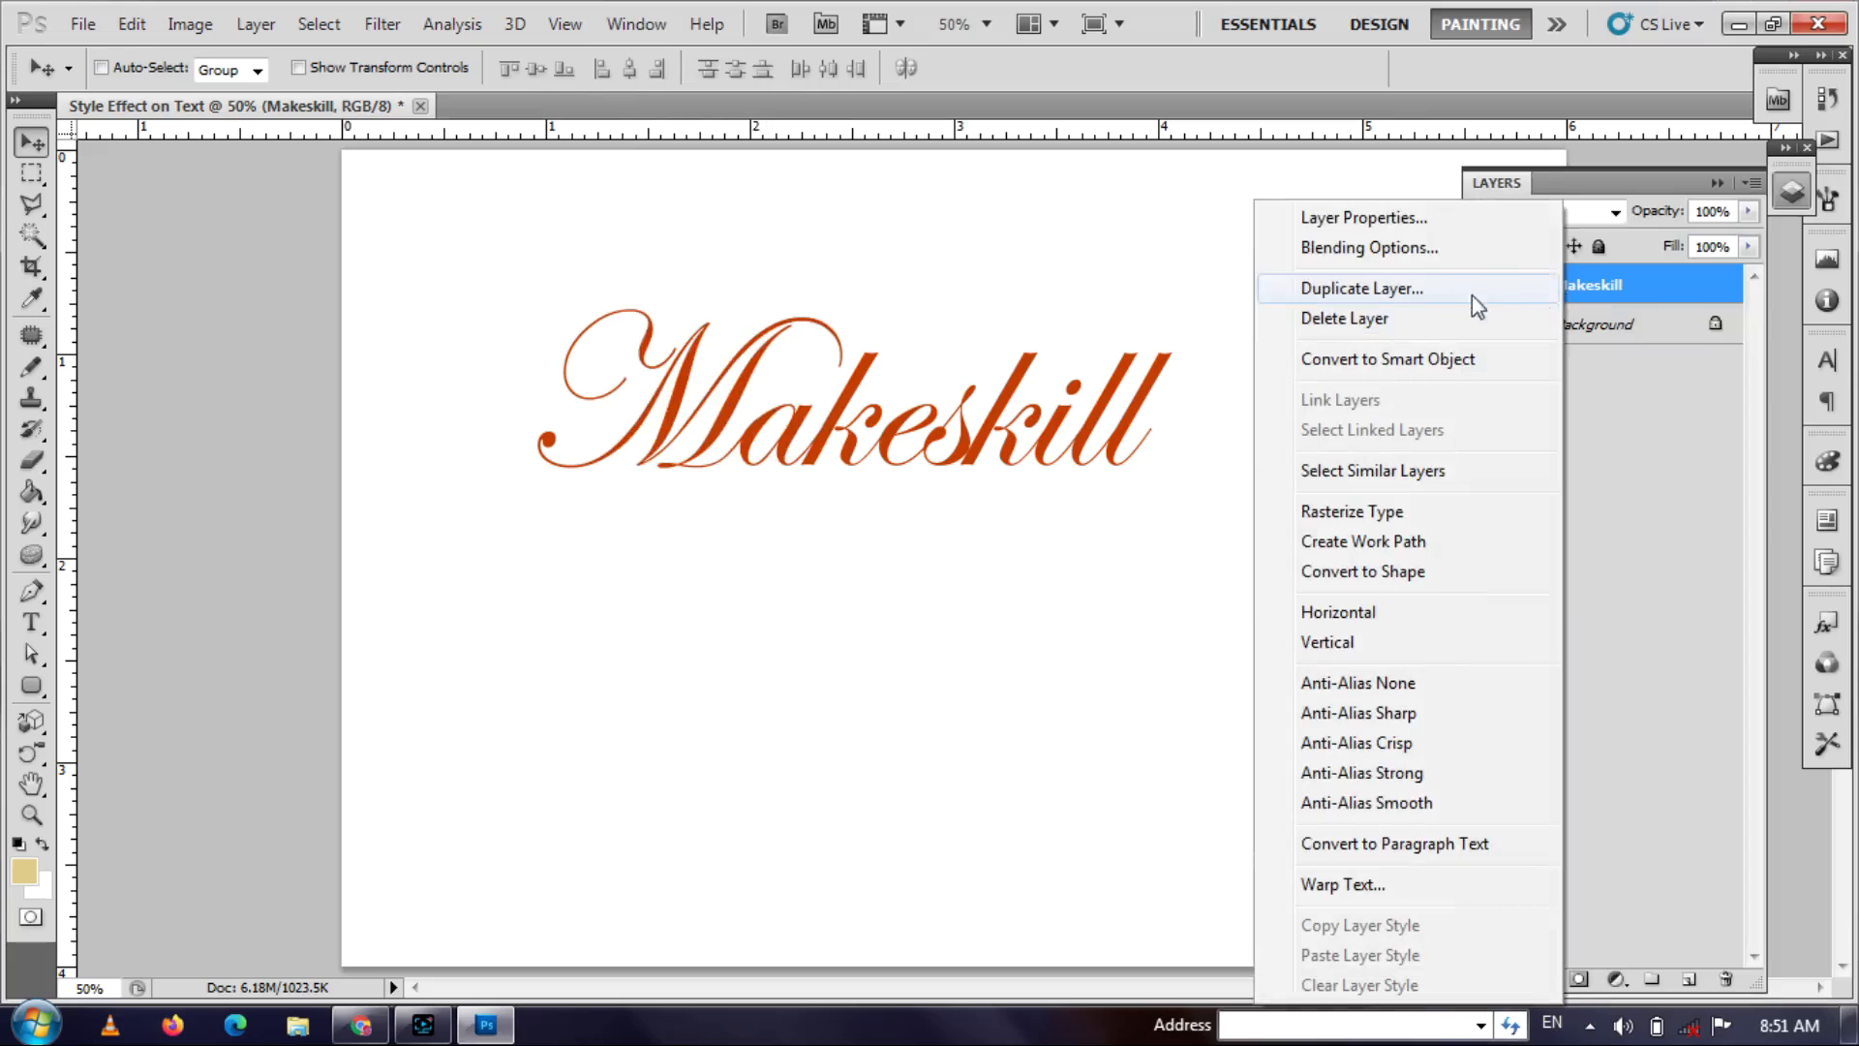
left_click(1415, 290)
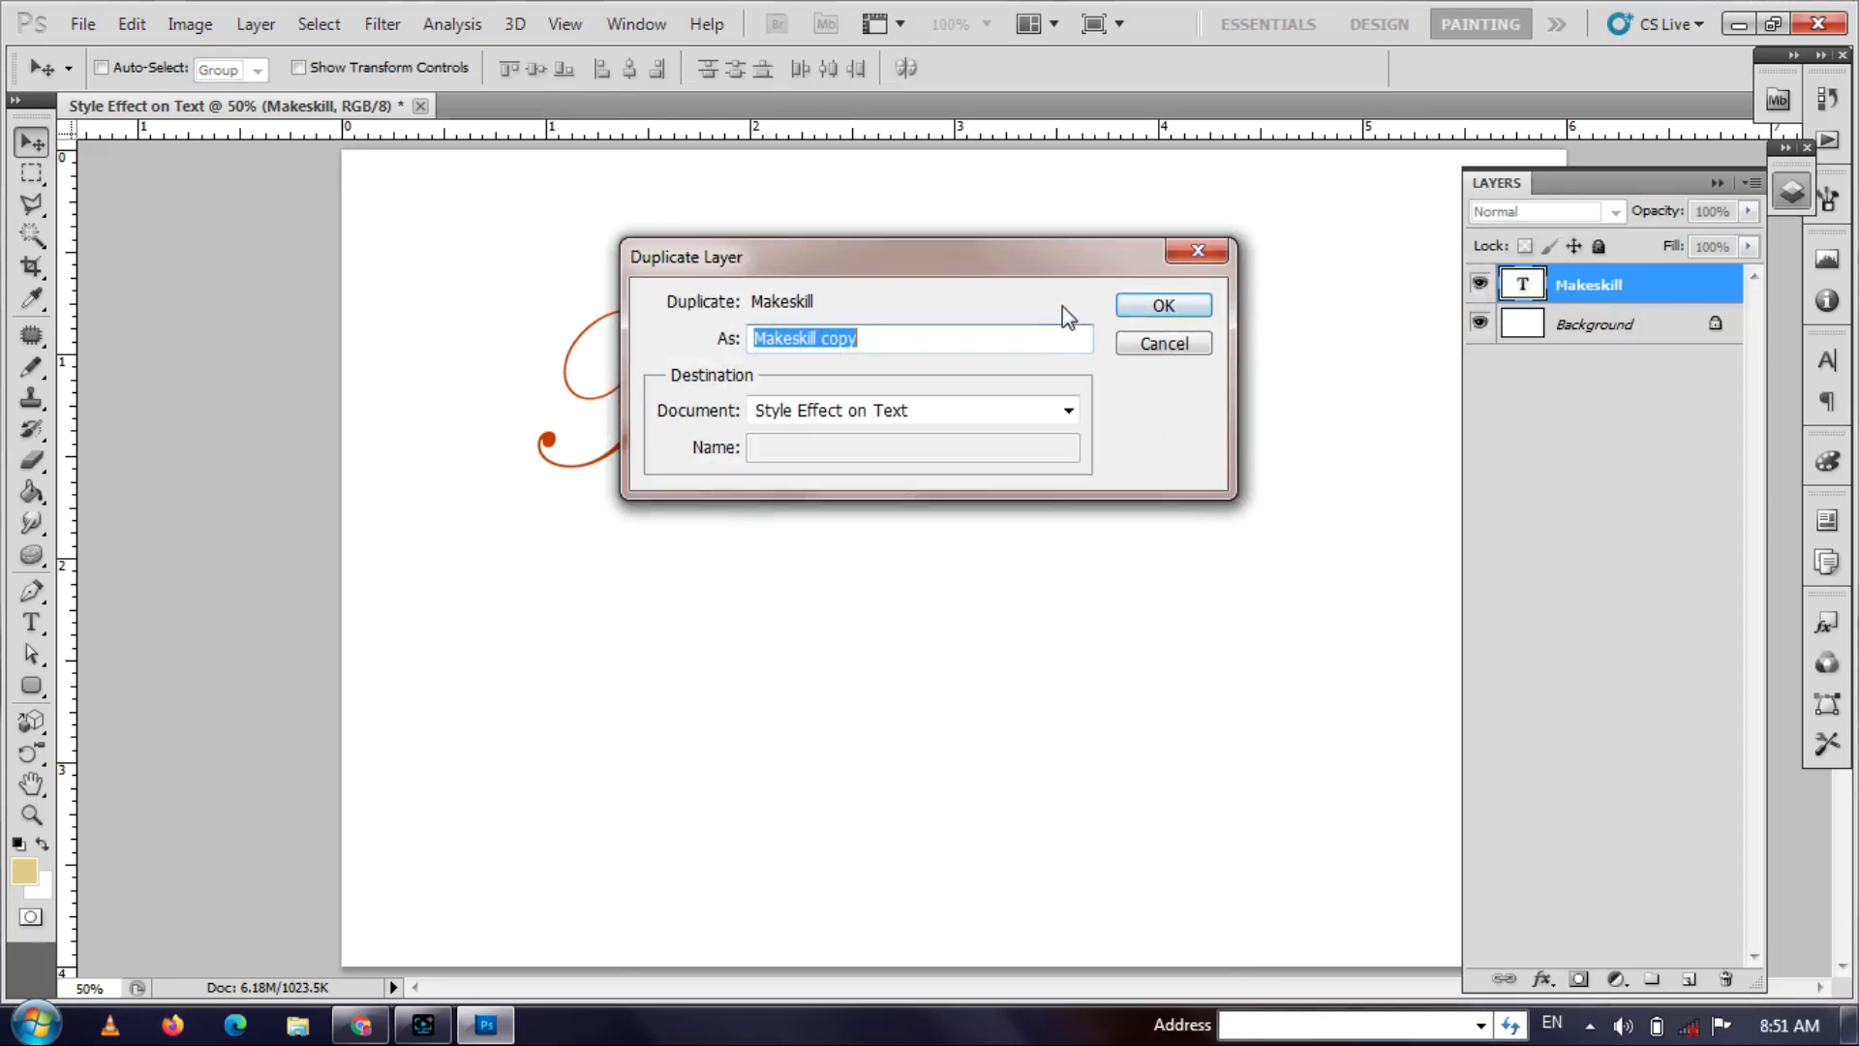
left_click_drag(890, 336, 757, 335)
left_click_drag(906, 334, 824, 354)
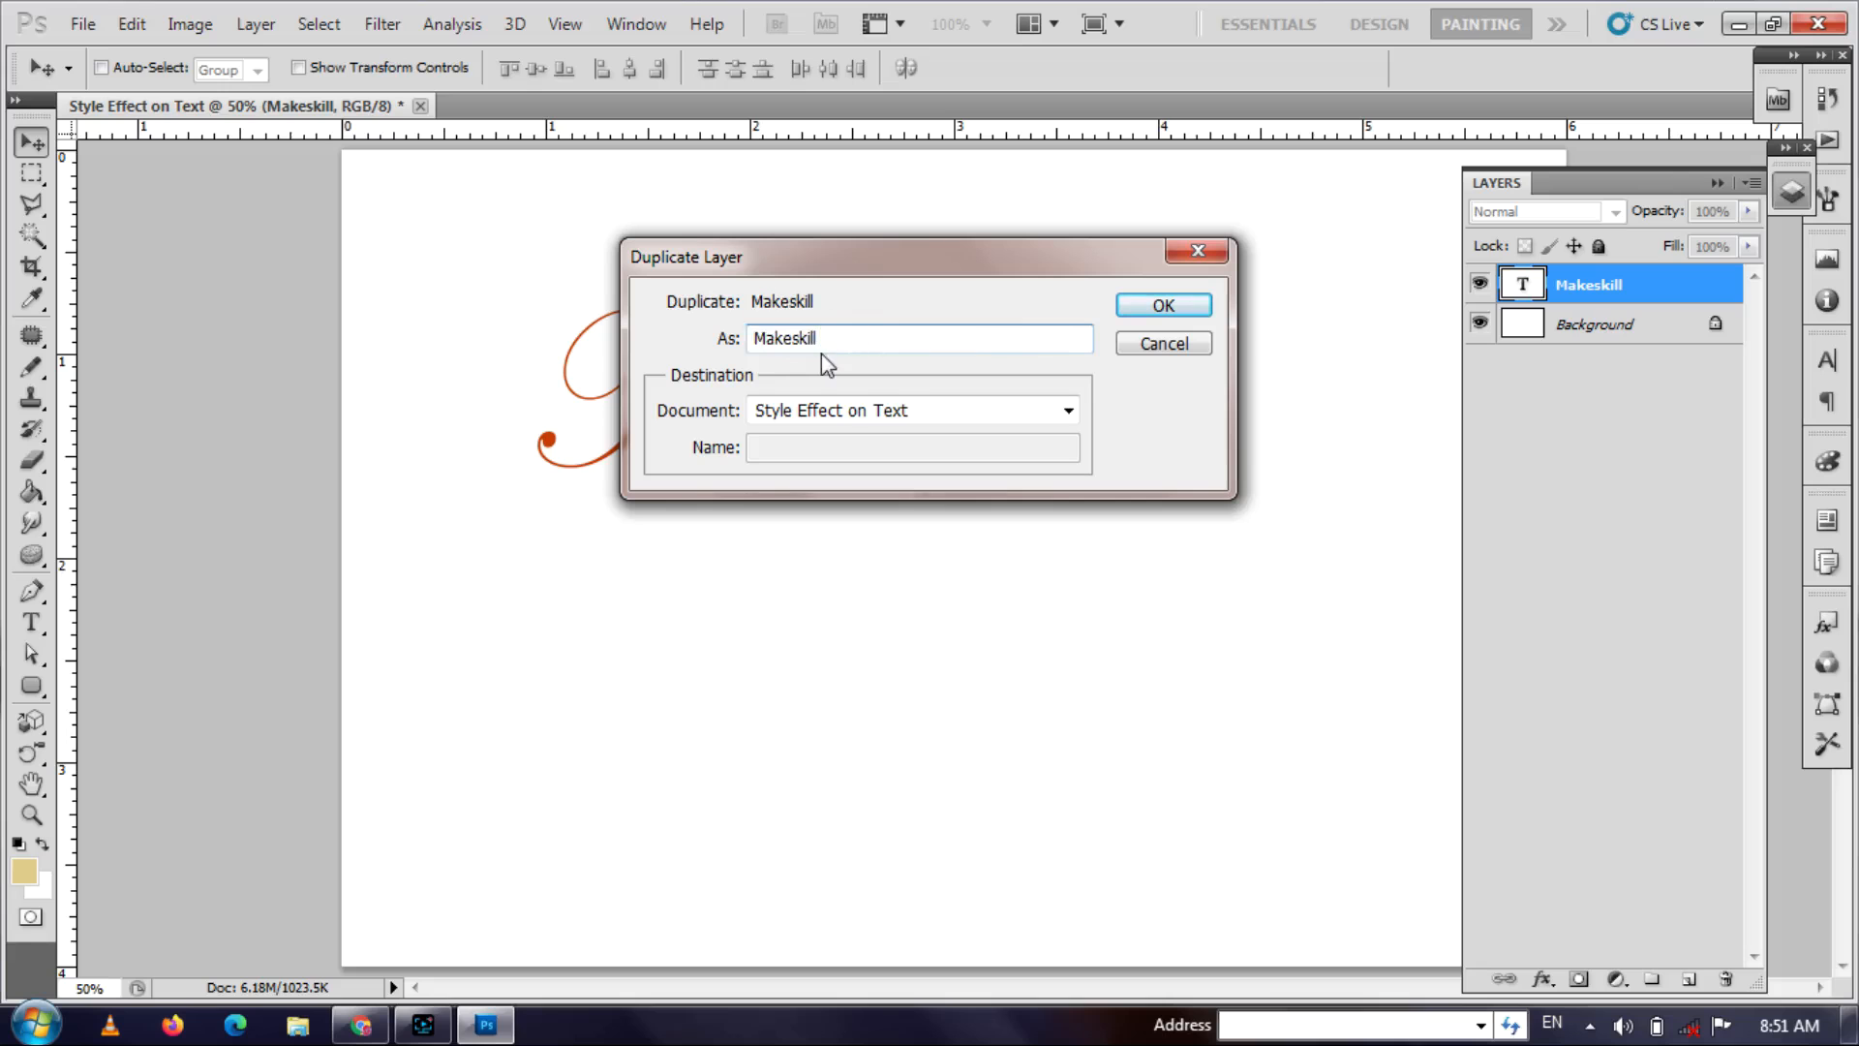
type("2")
left_click(1158, 308)
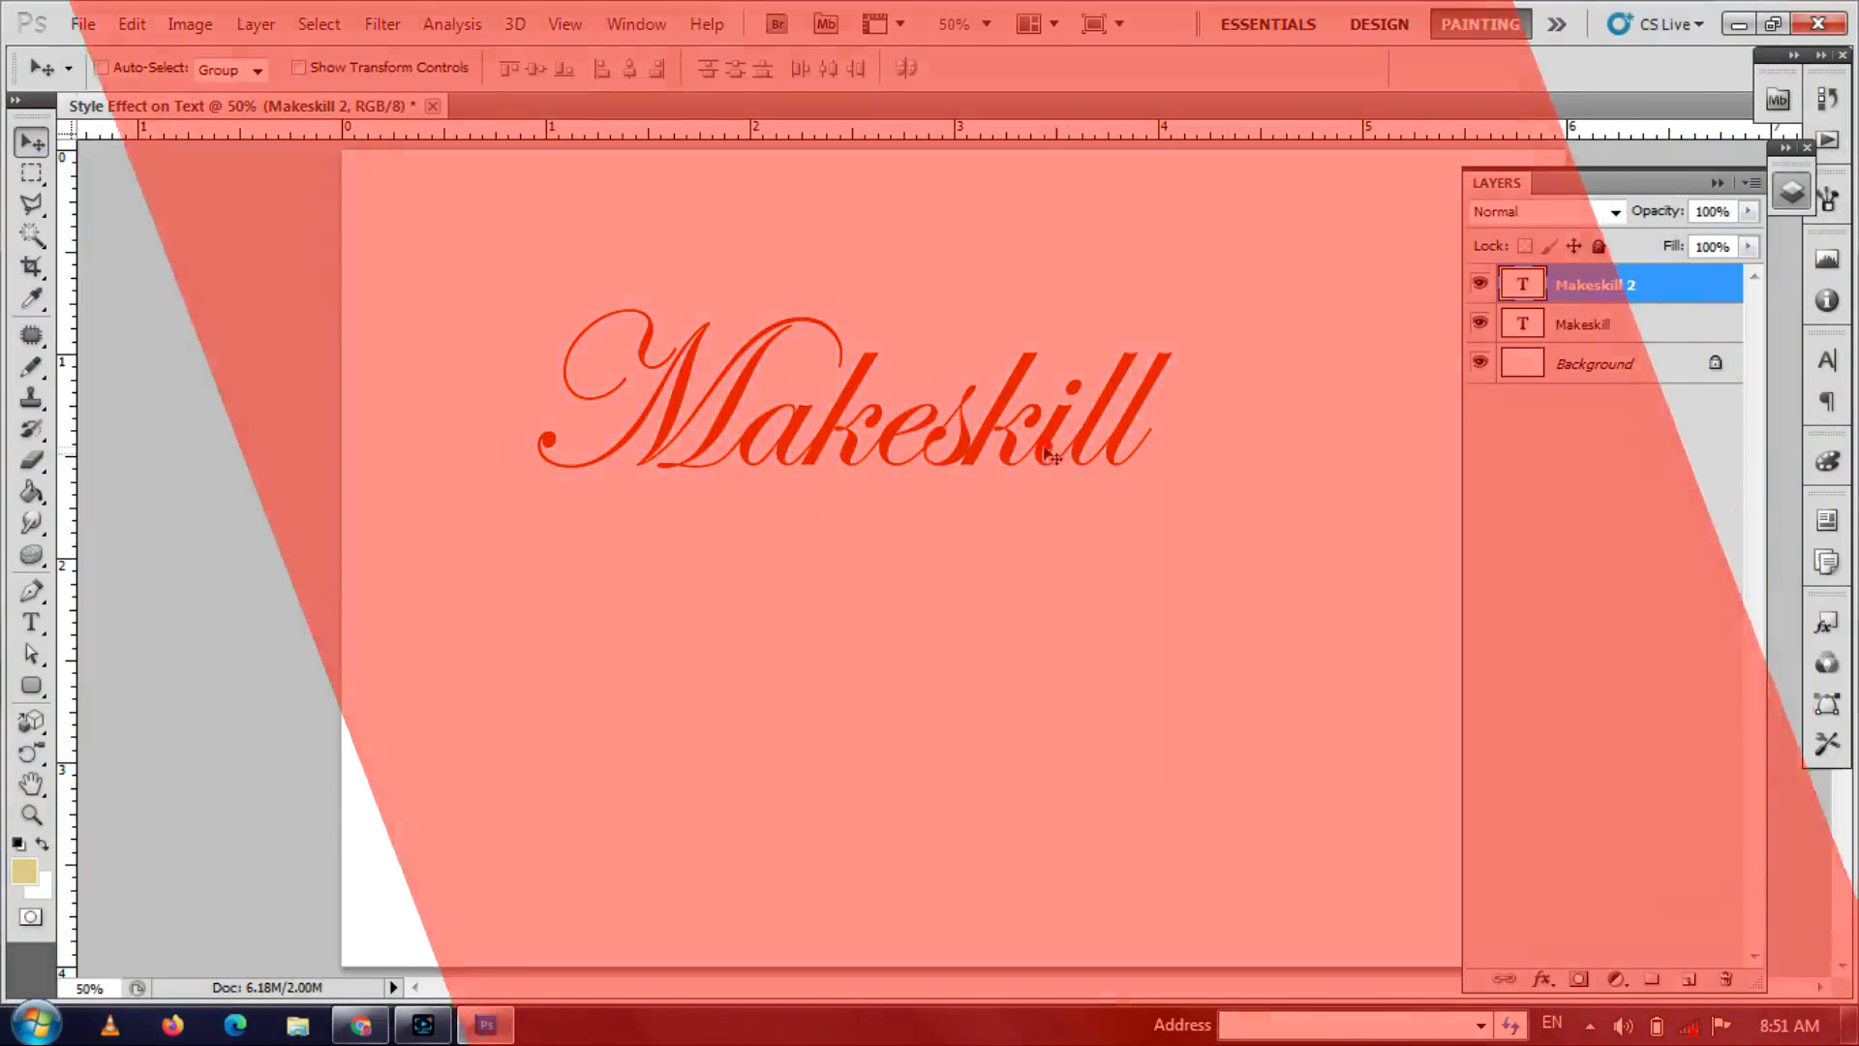
left_click_drag(1045, 454, 1037, 688)
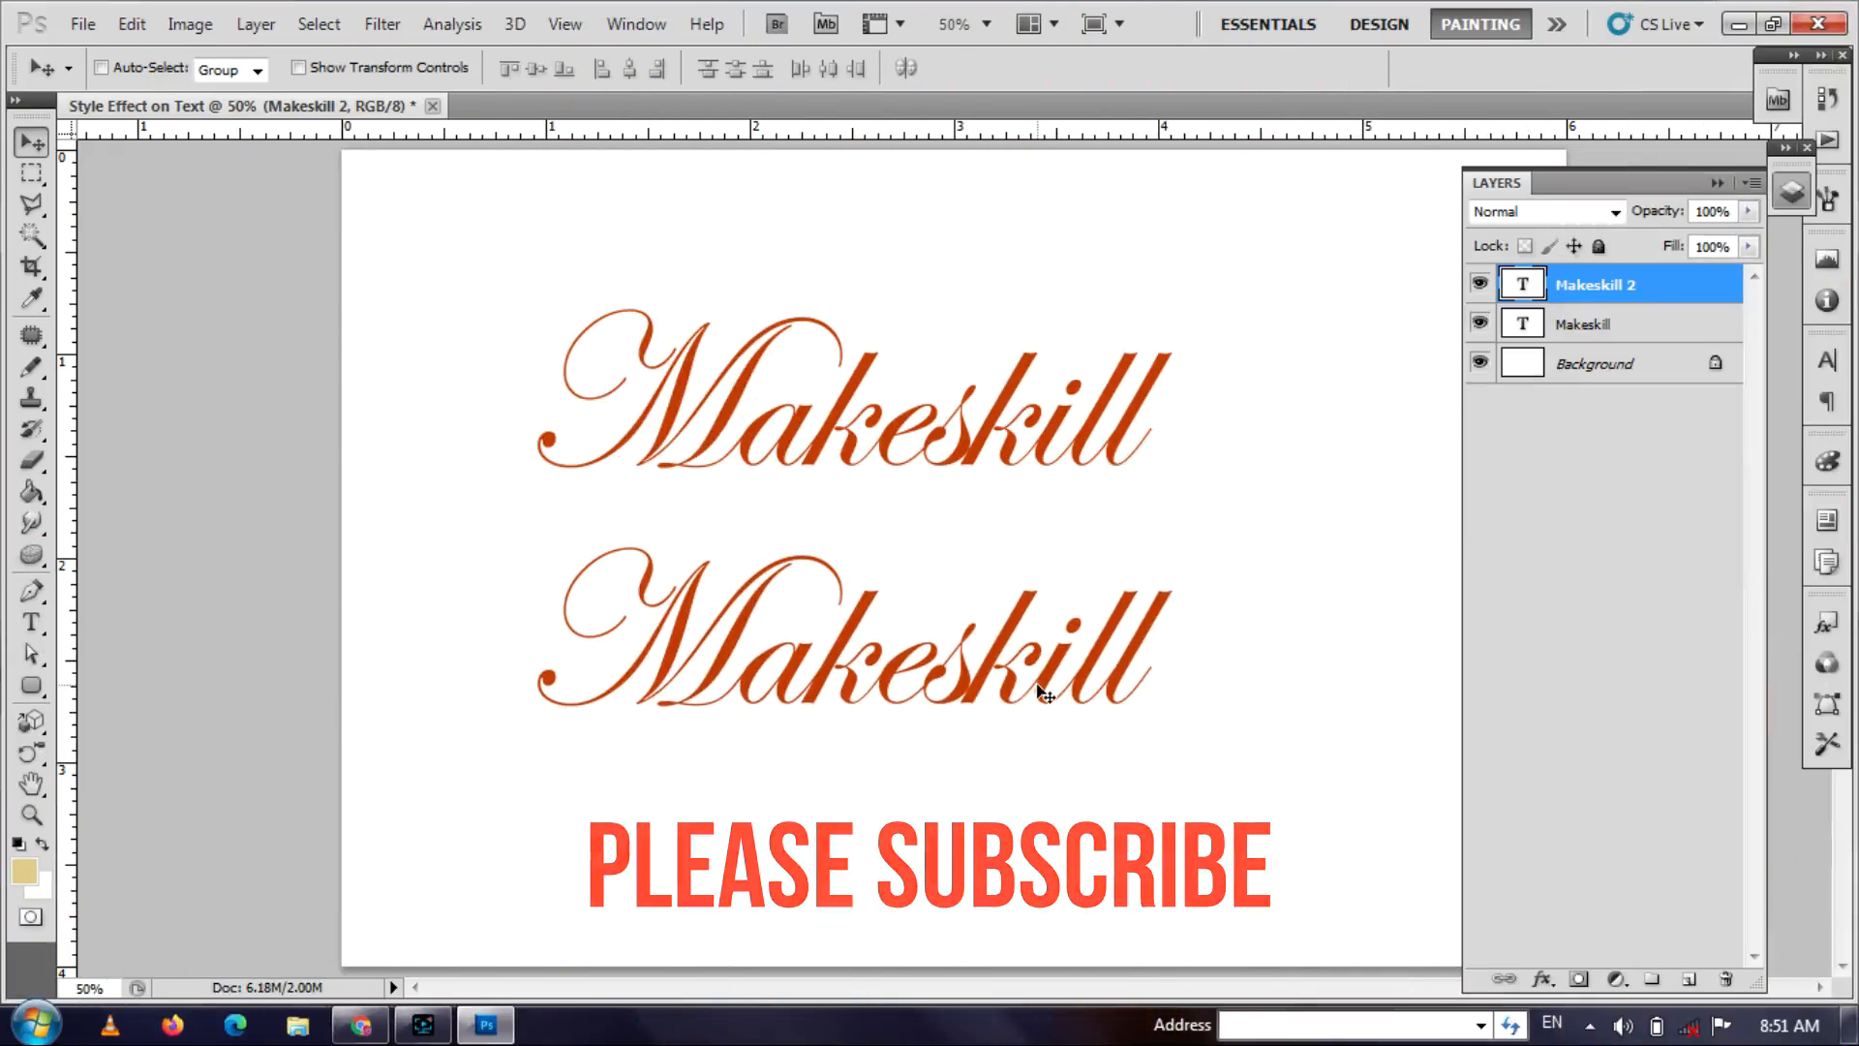
- Change the colour of the upper Makeskill text to the darker brown-red 962e00
left_click(1588, 332)
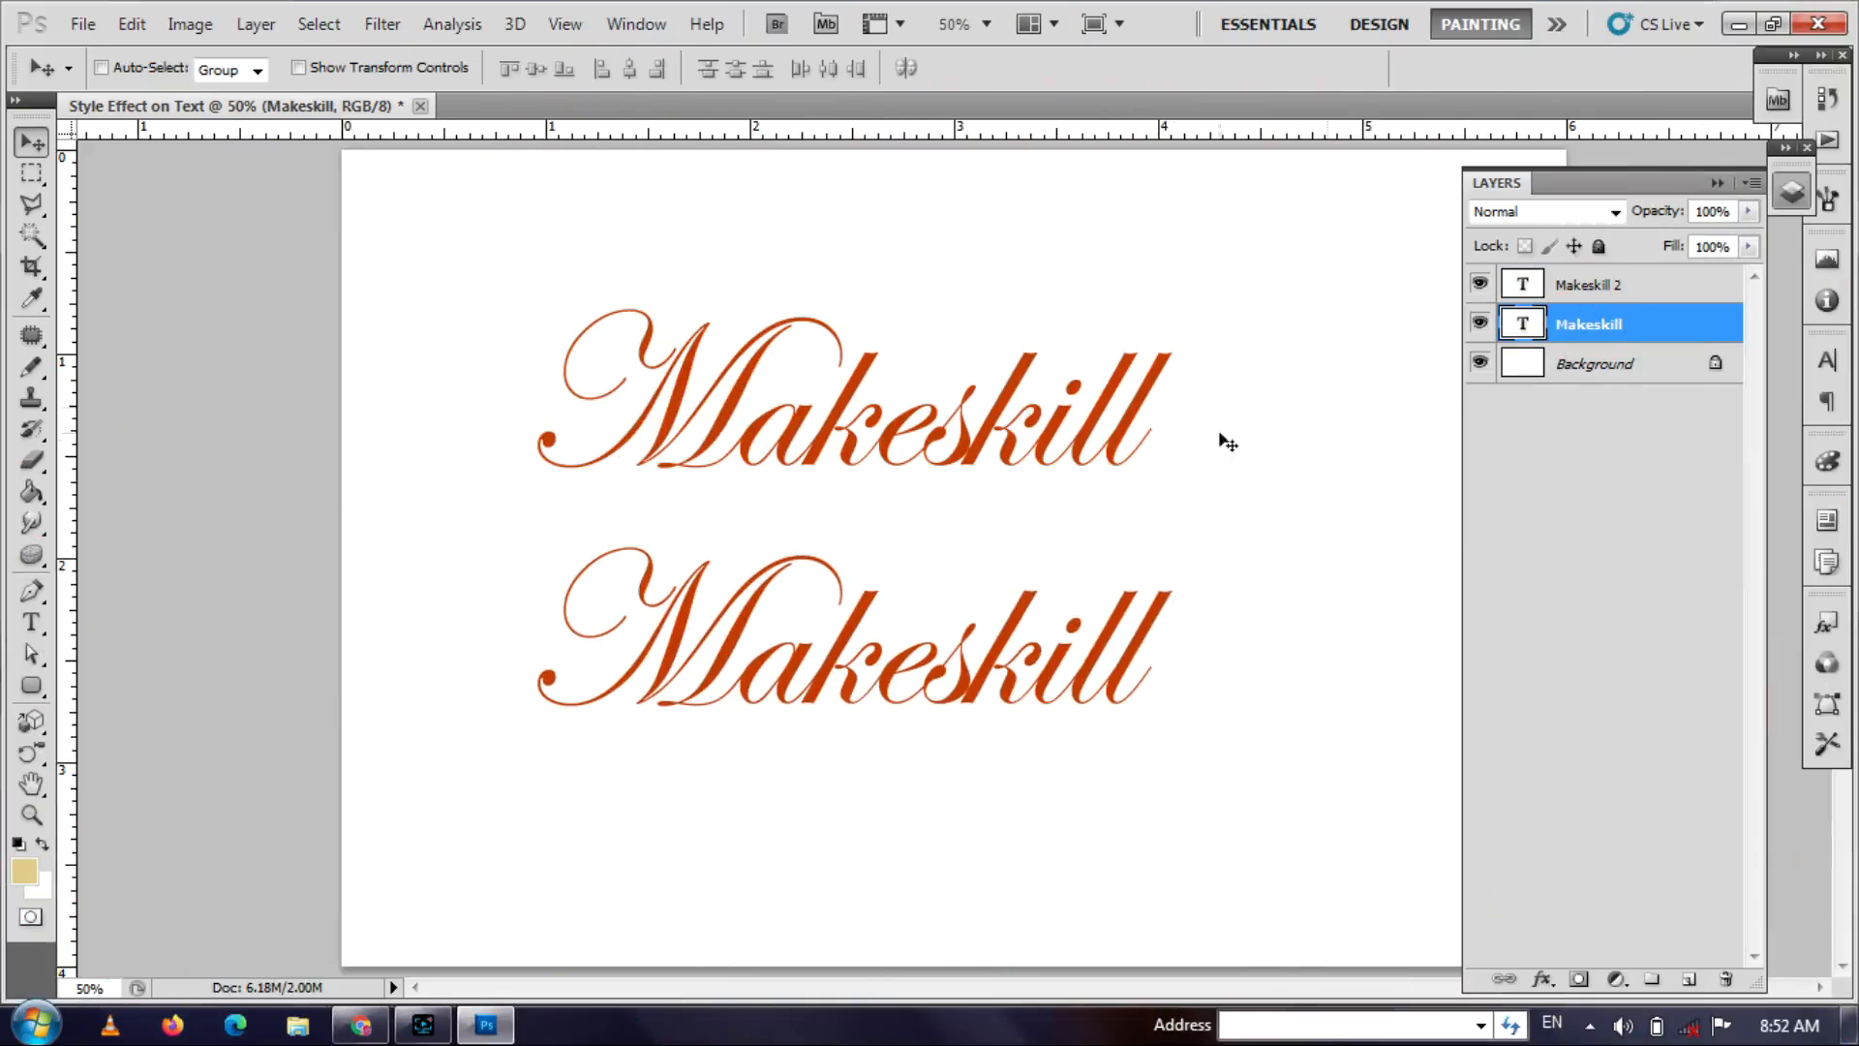
key("t")
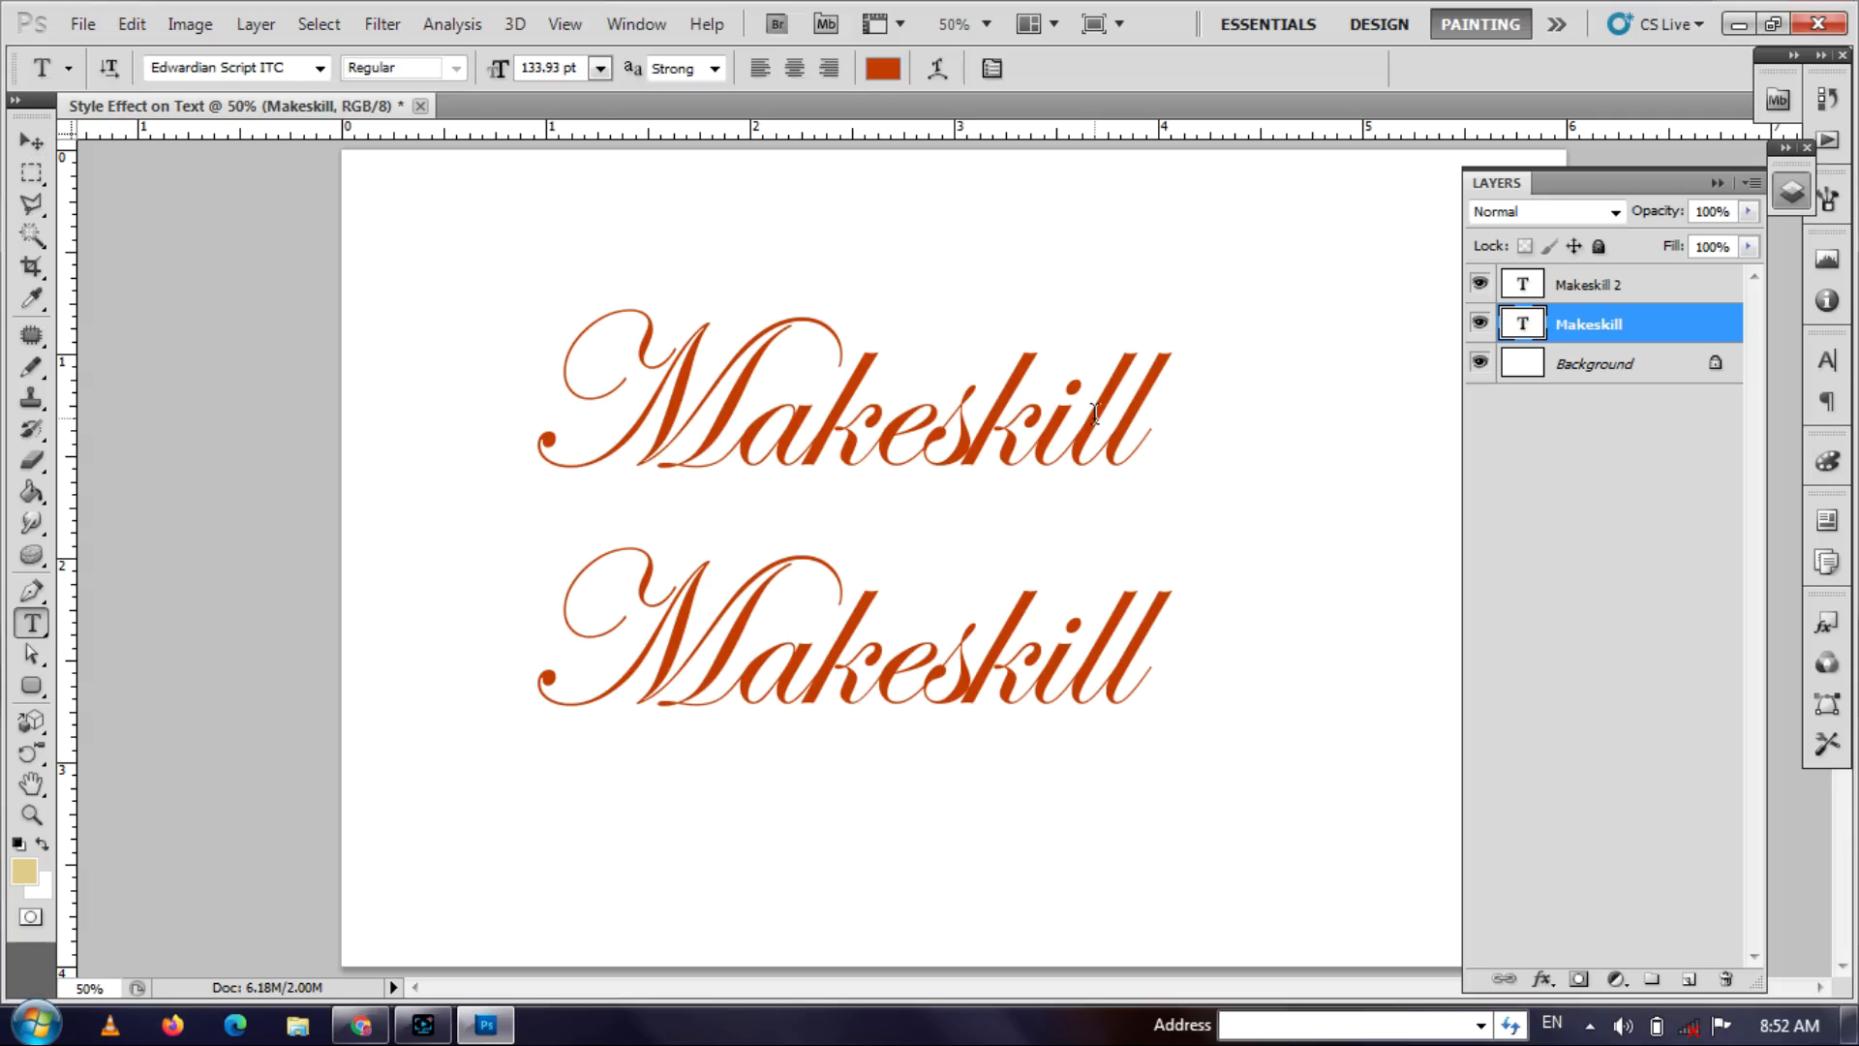
left_click(877, 72)
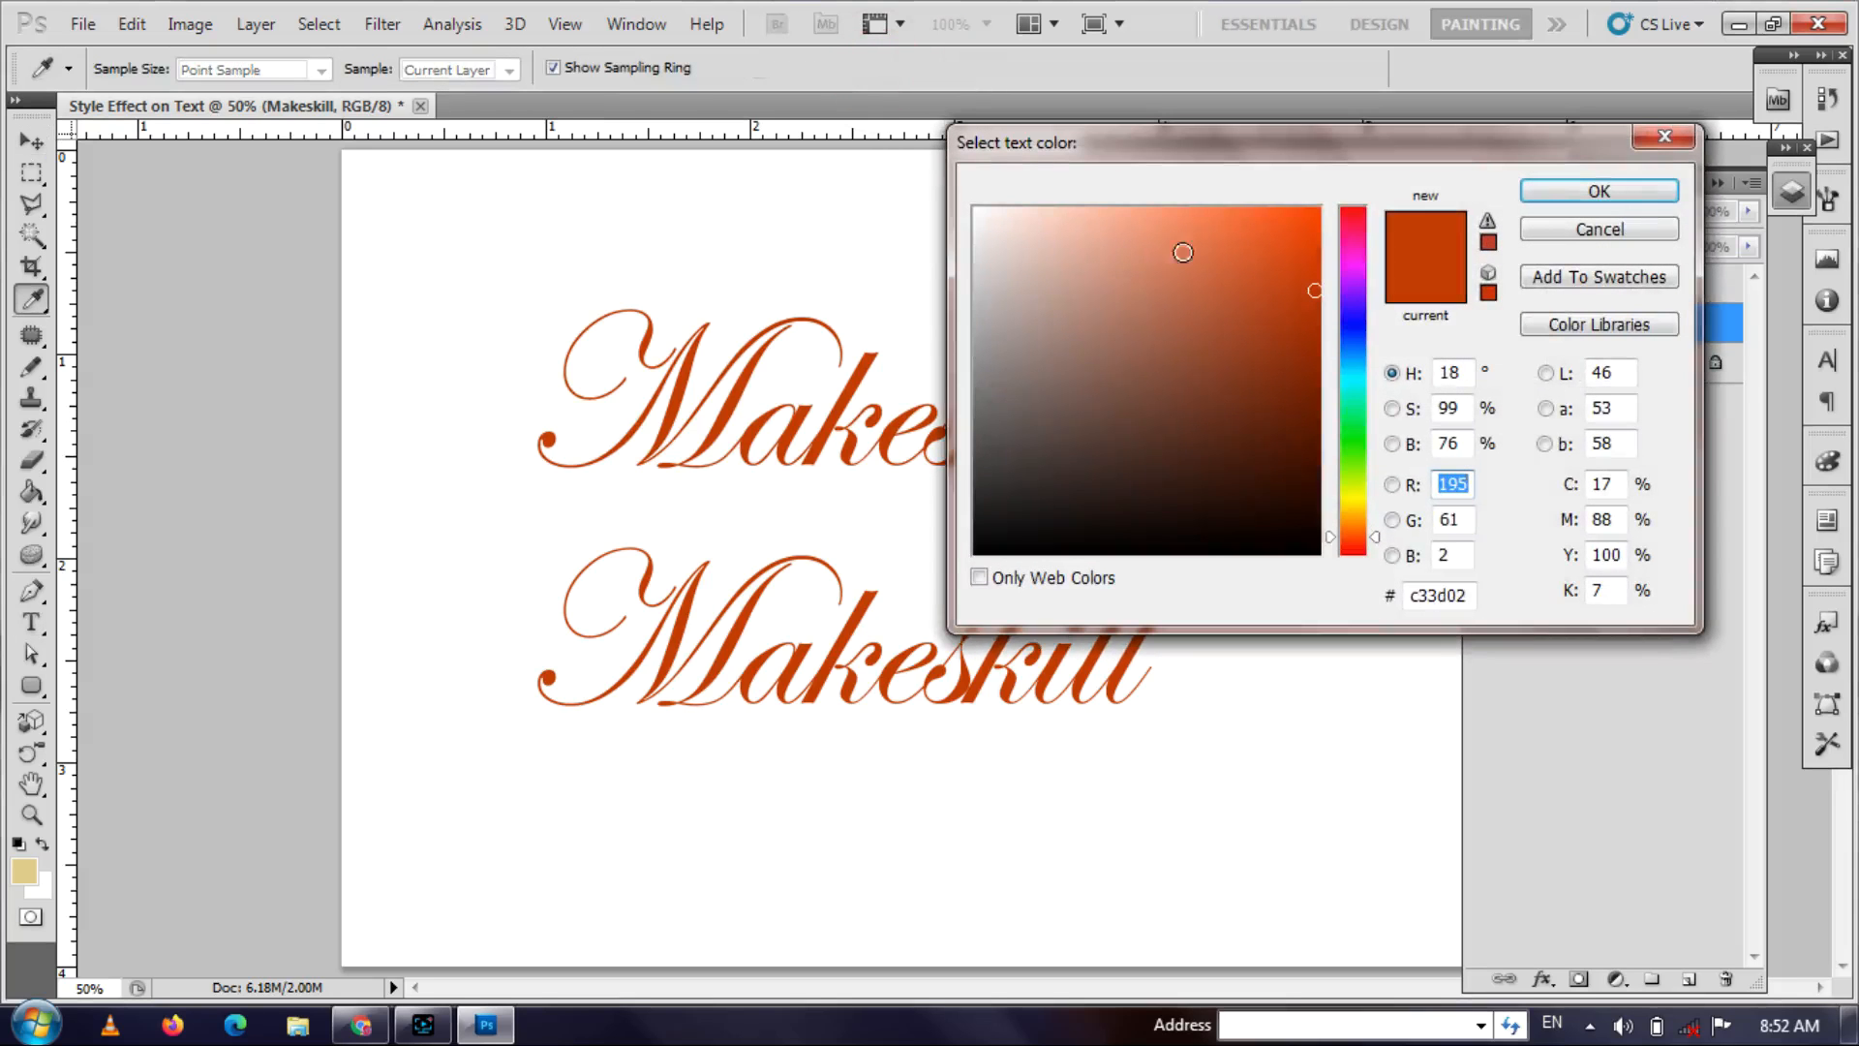
left_click_drag(1302, 300, 1325, 360)
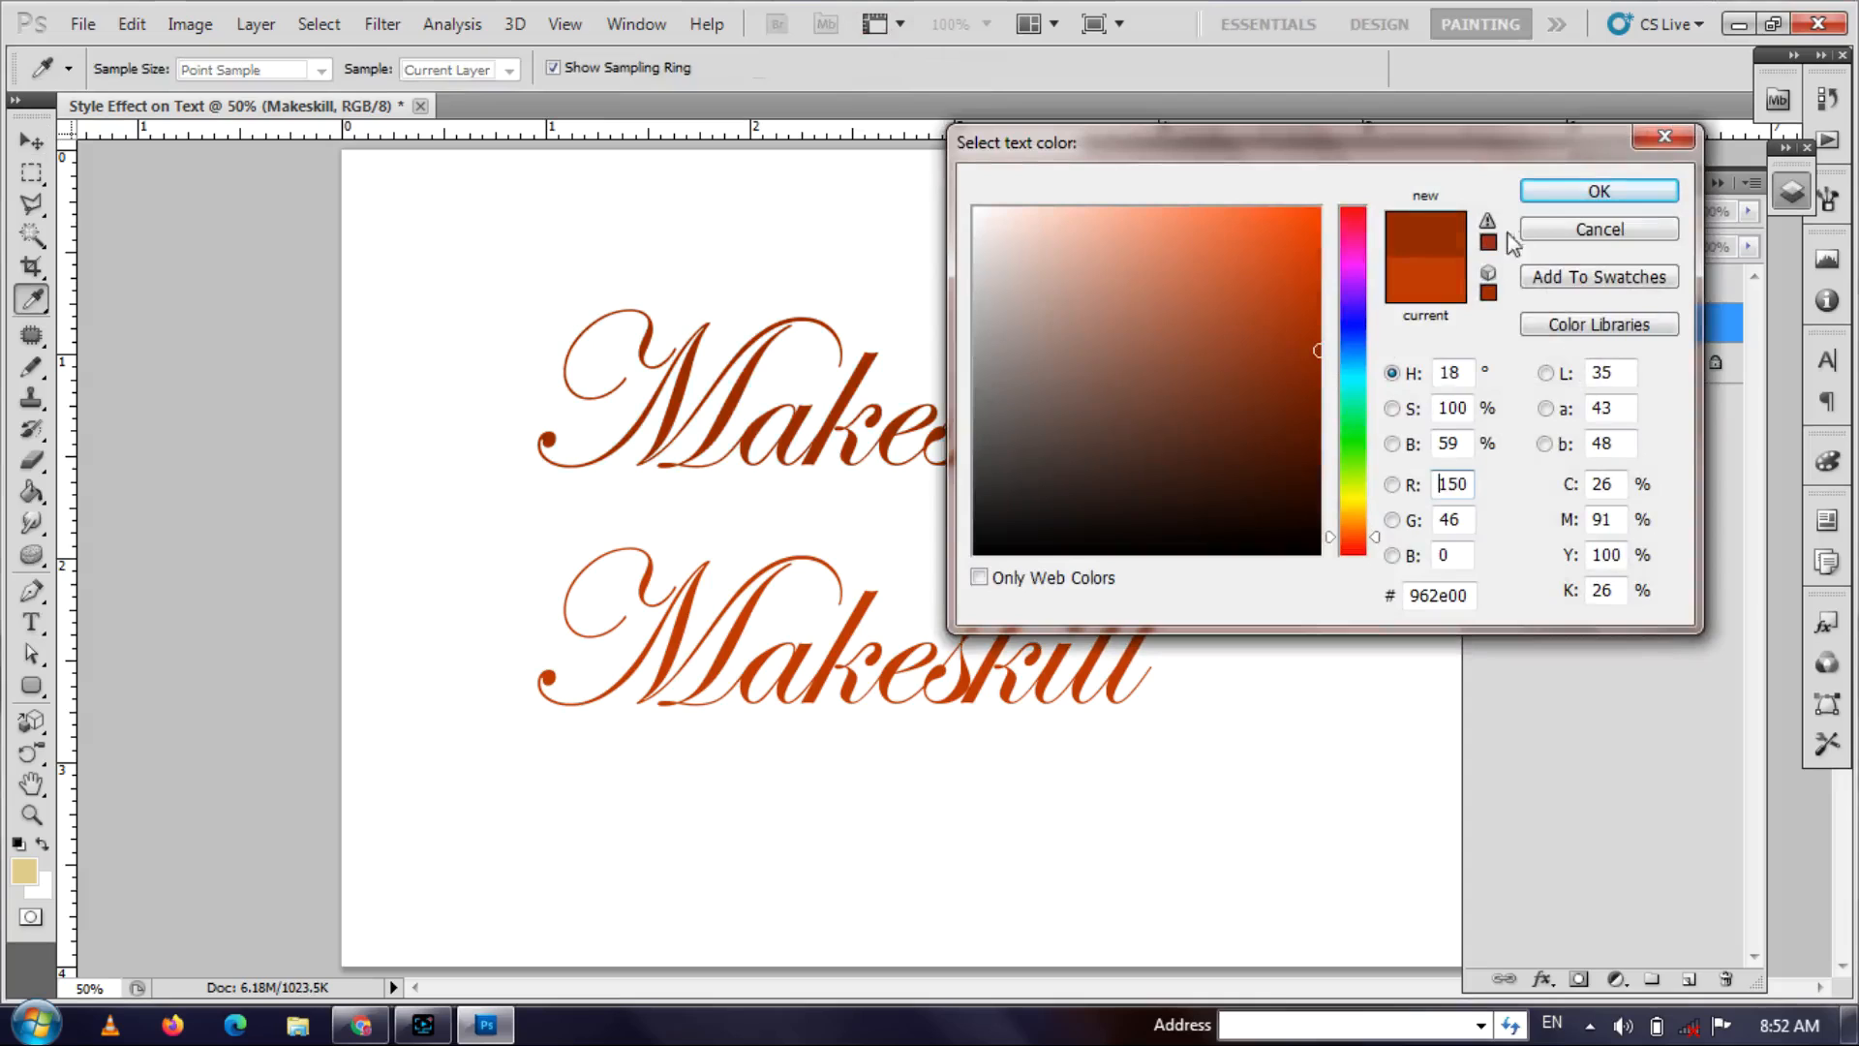
left_click(1566, 186)
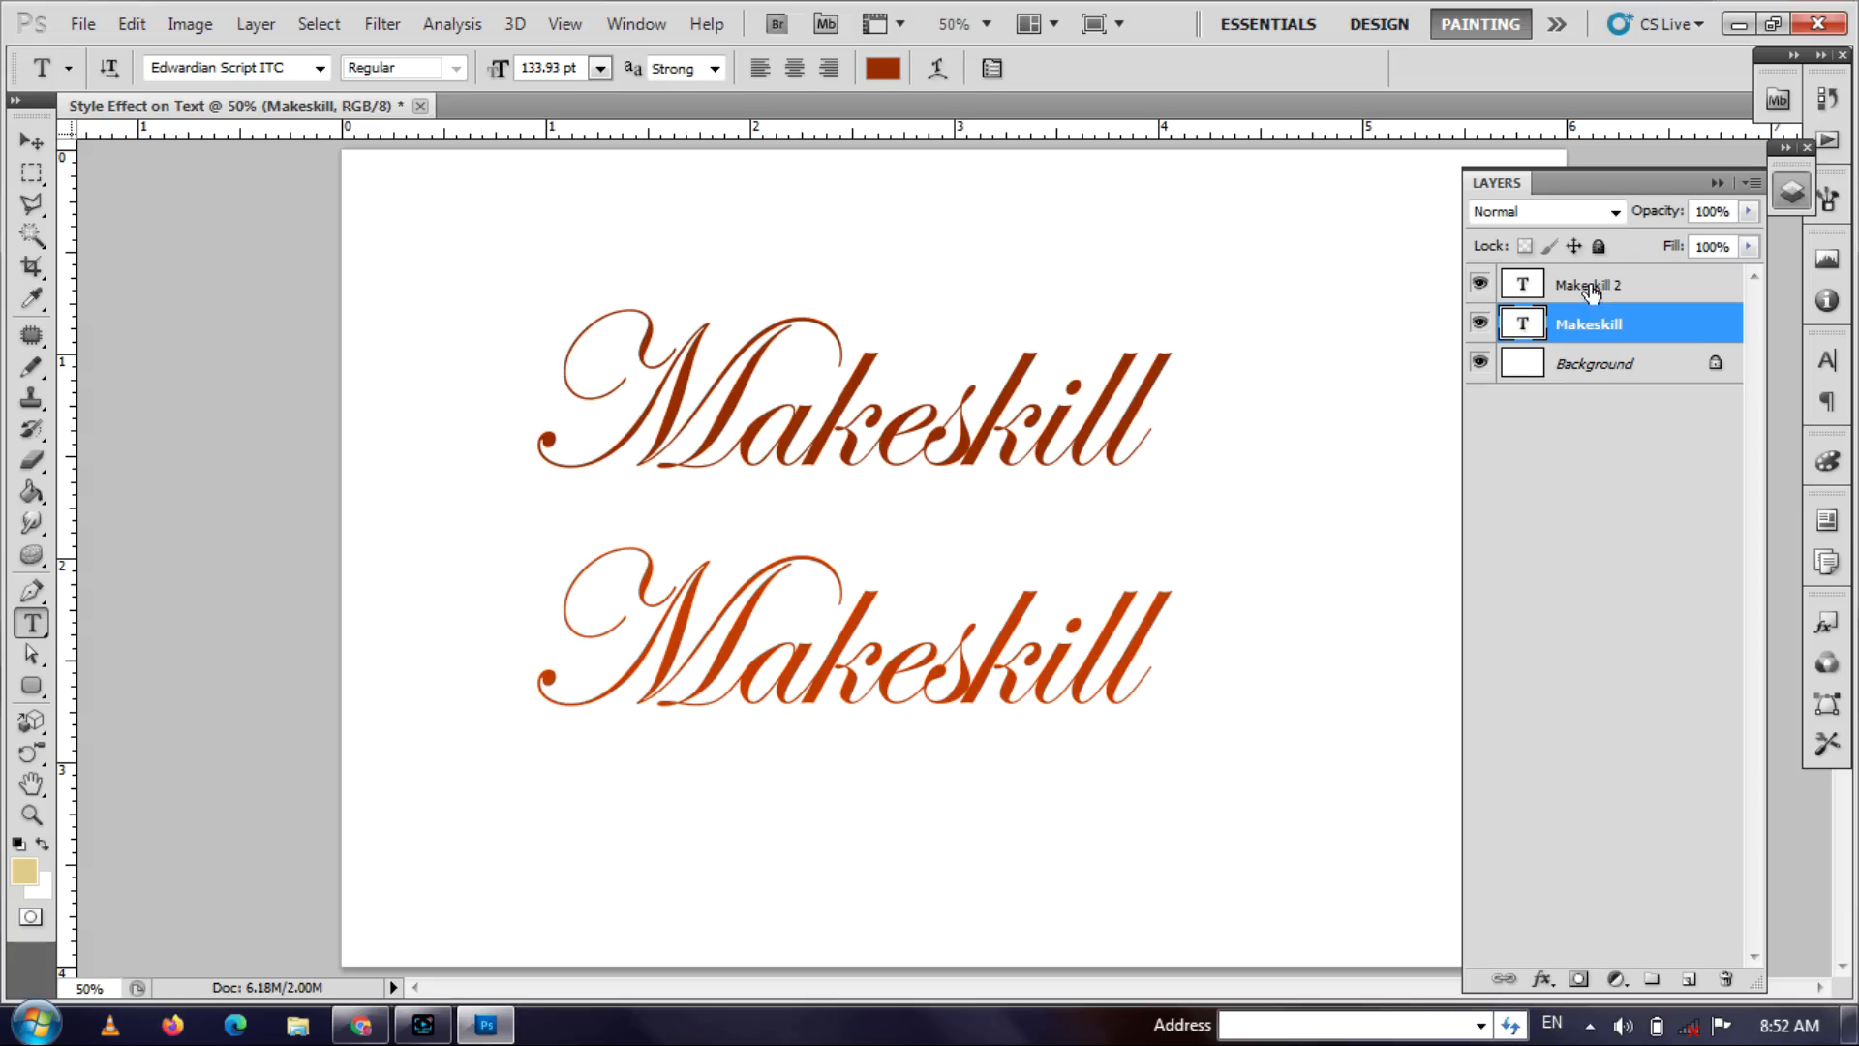
- Display the collection of preset layer styles
left_click(32, 141)
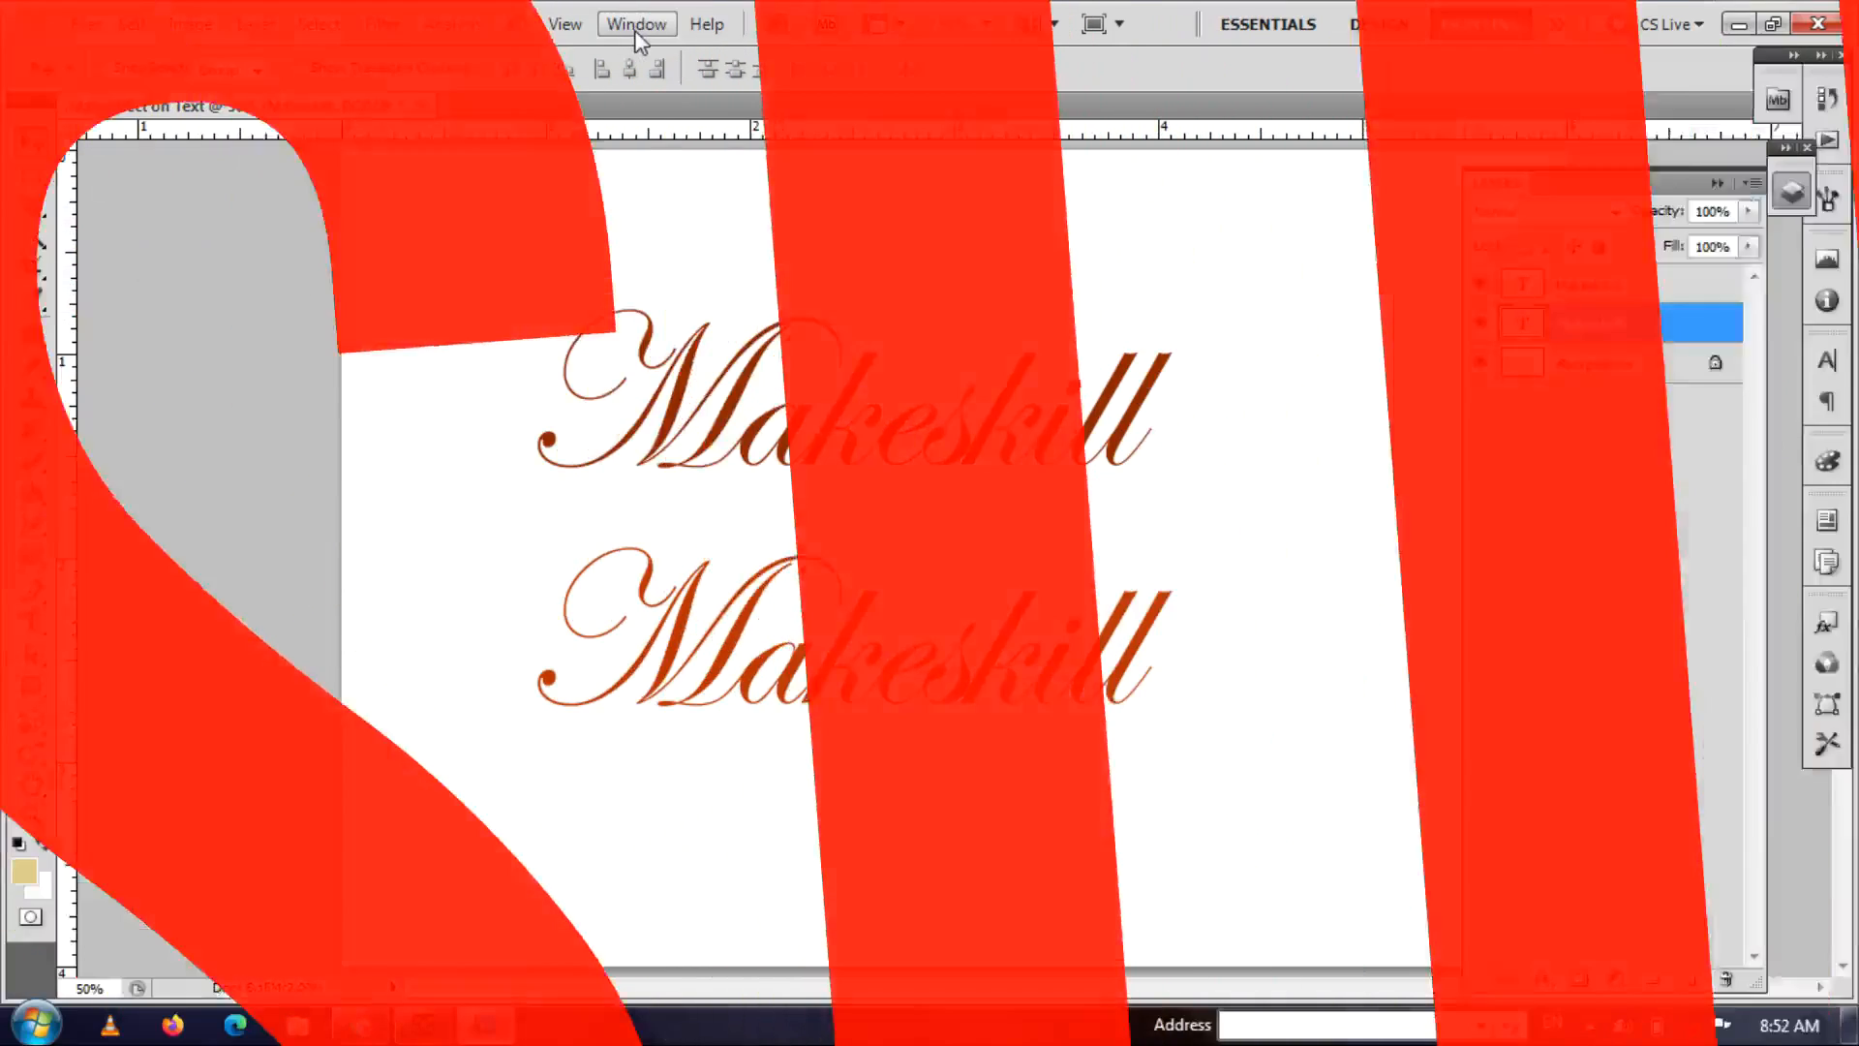
left_click(636, 23)
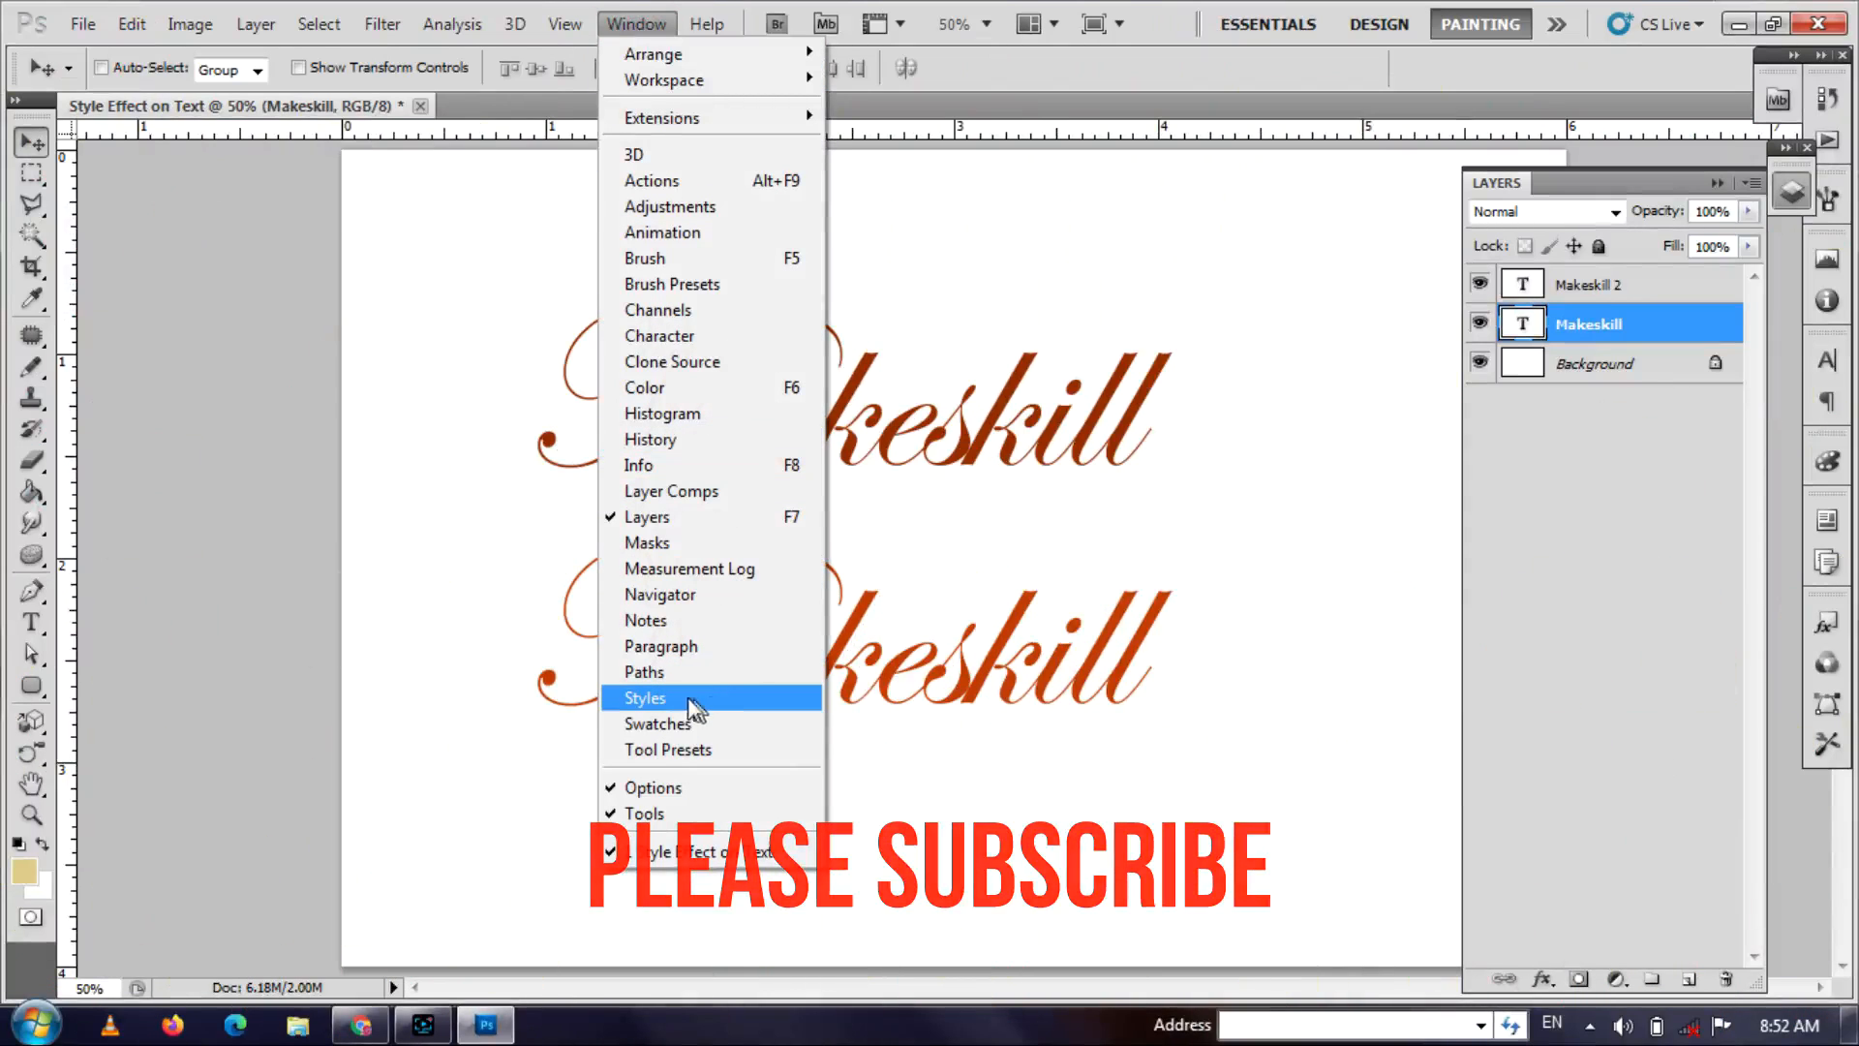
left_click(711, 699)
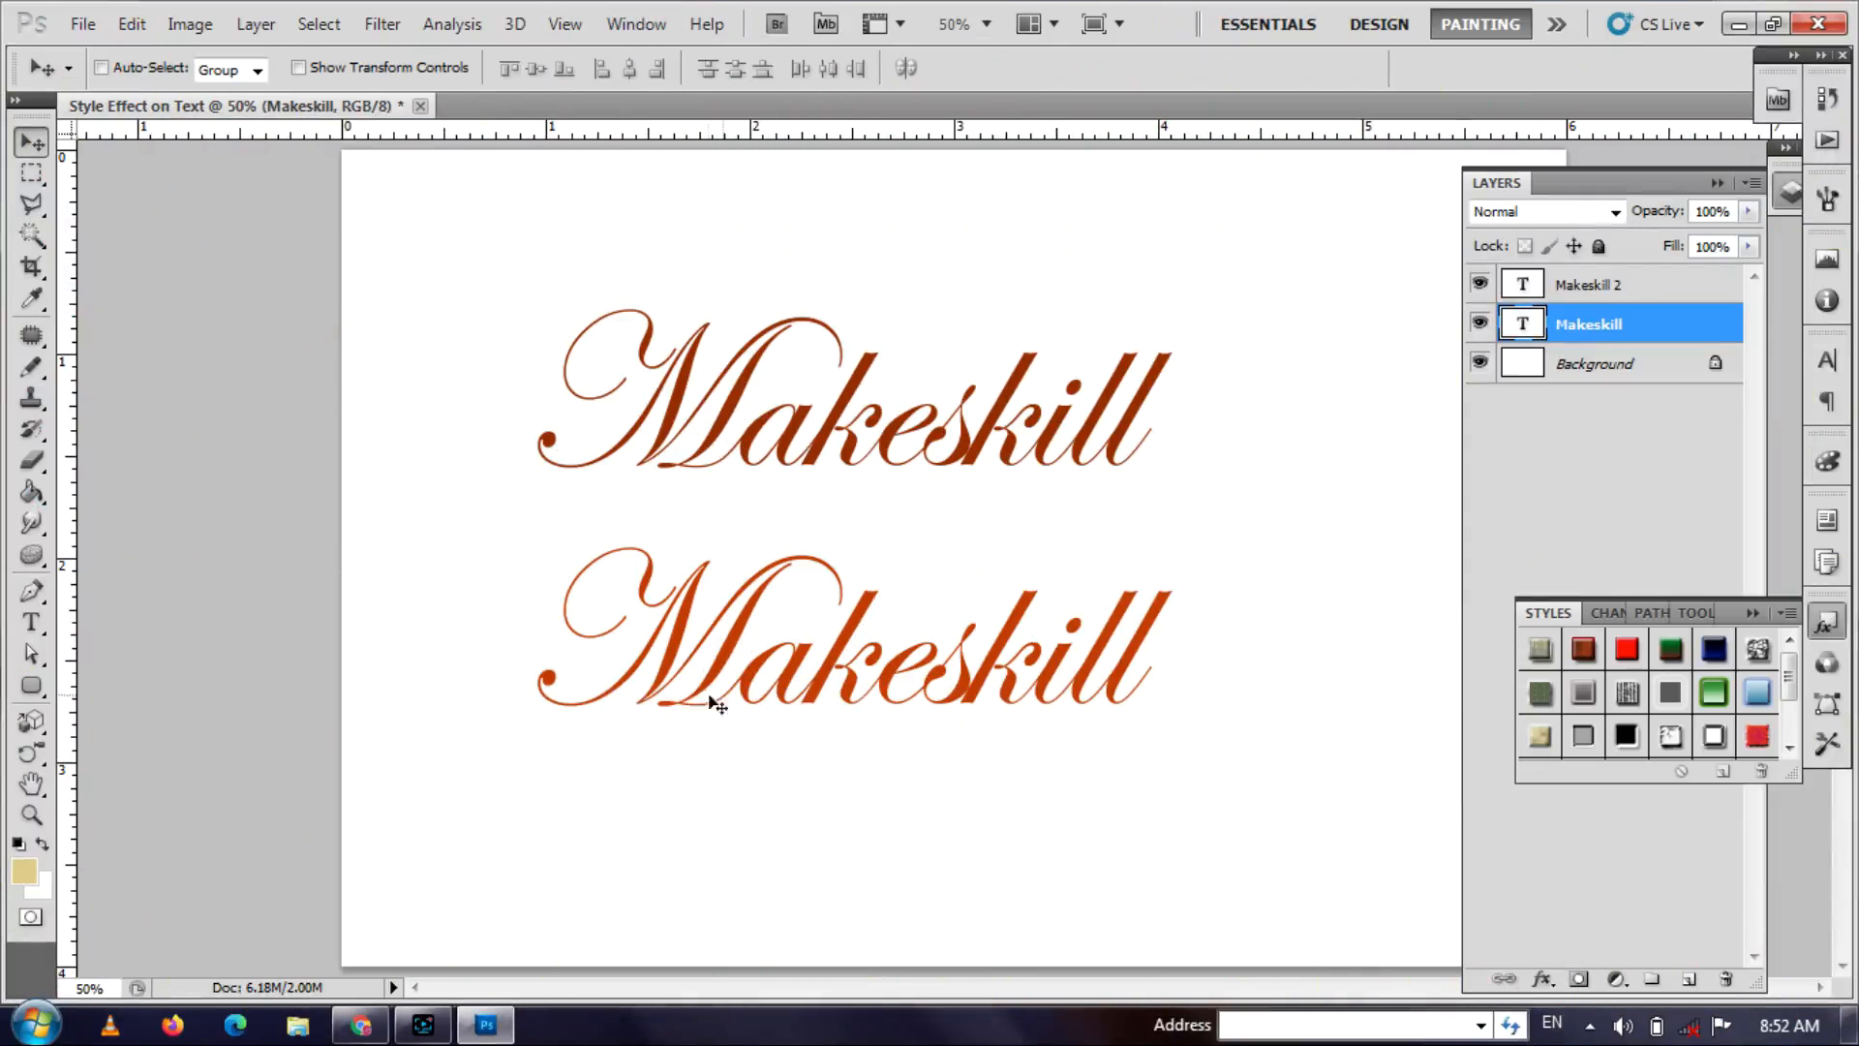
- Try the Dark Red Bevel, pale green and bright red preset styles on the upper Makeskill text
left_click(1584, 655)
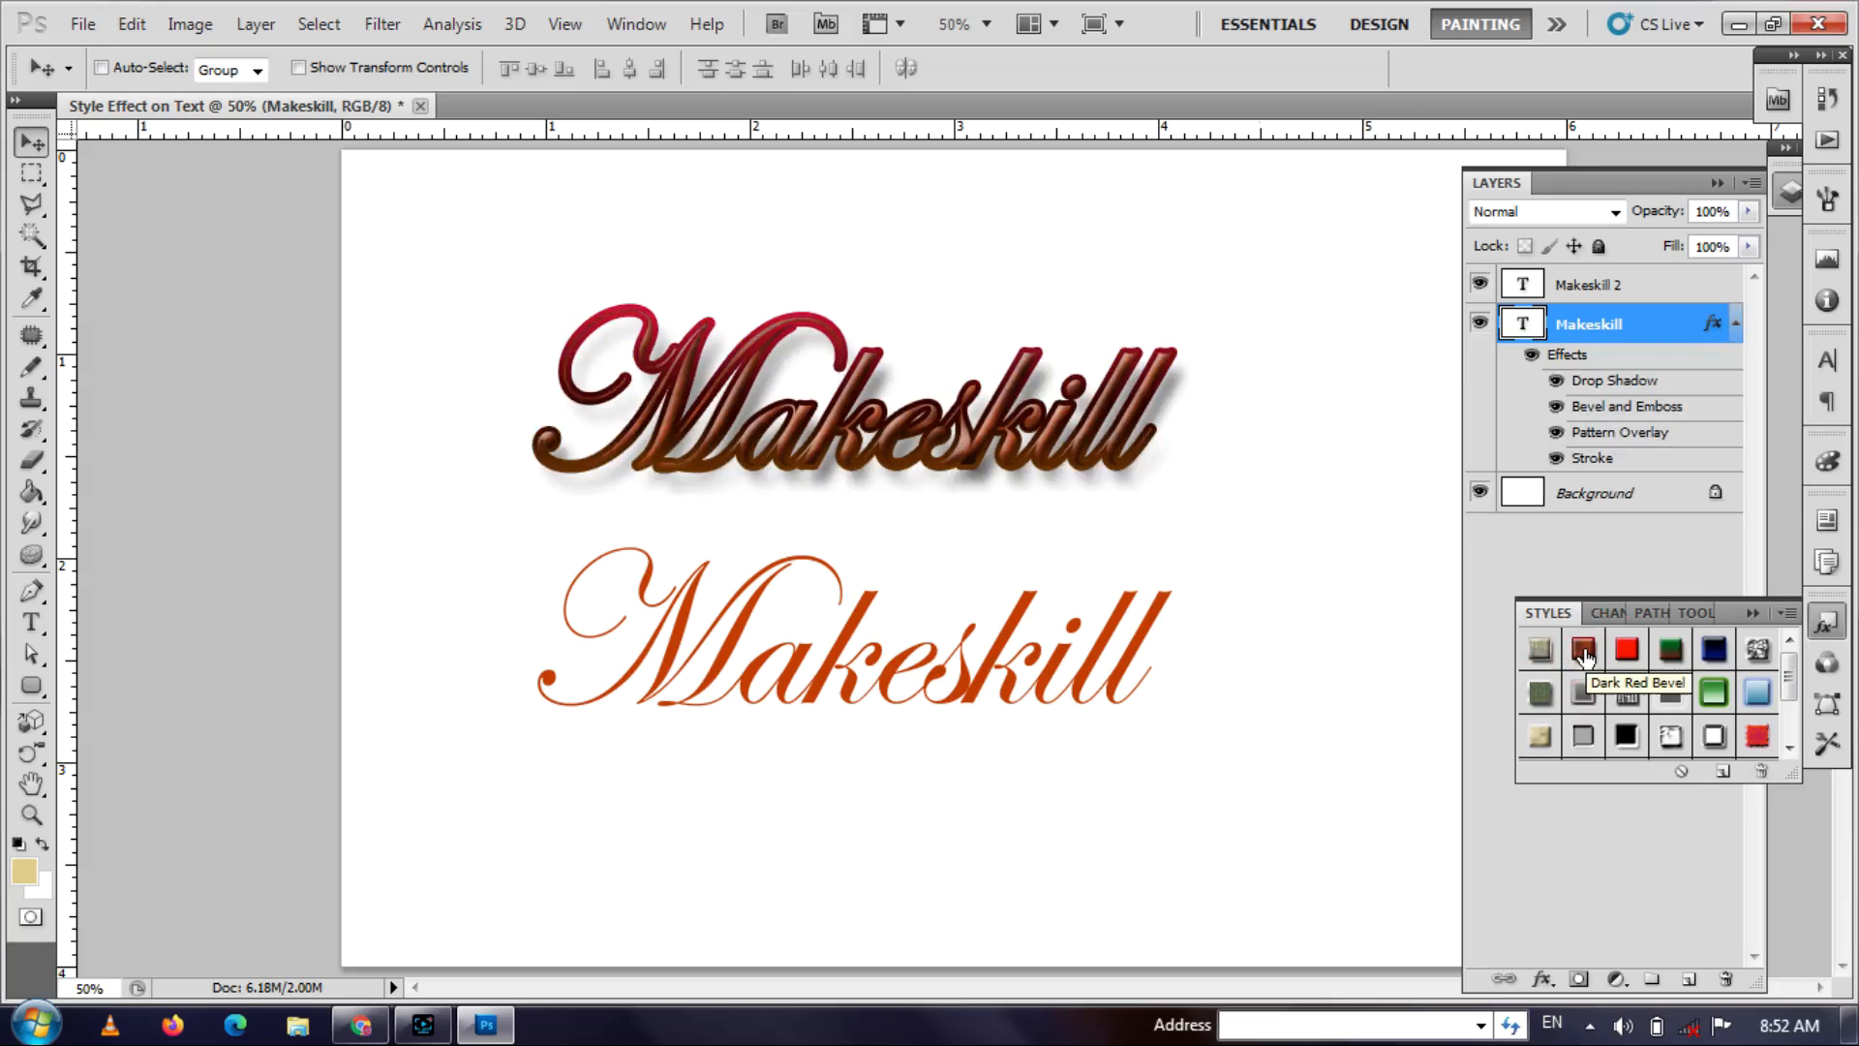
key("ctrl+z")
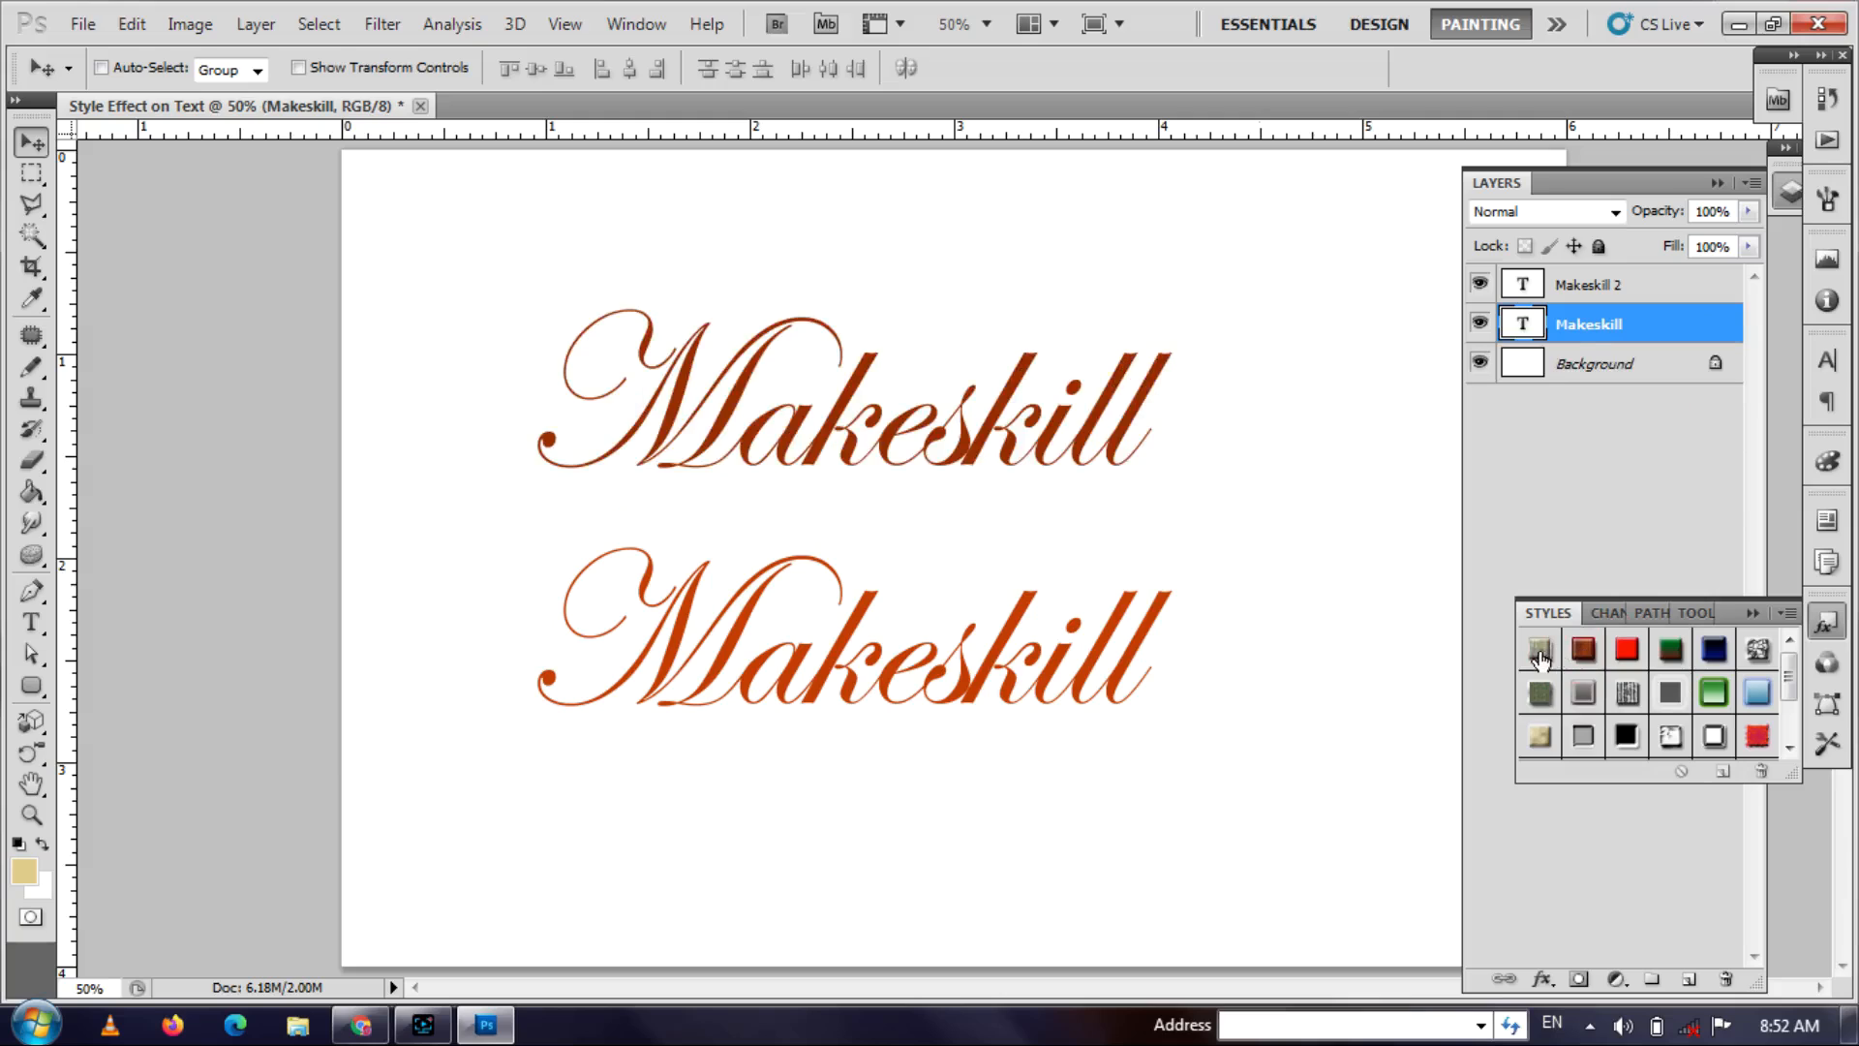
left_click(1540, 650)
key("ctrl+z")
left_click(1630, 655)
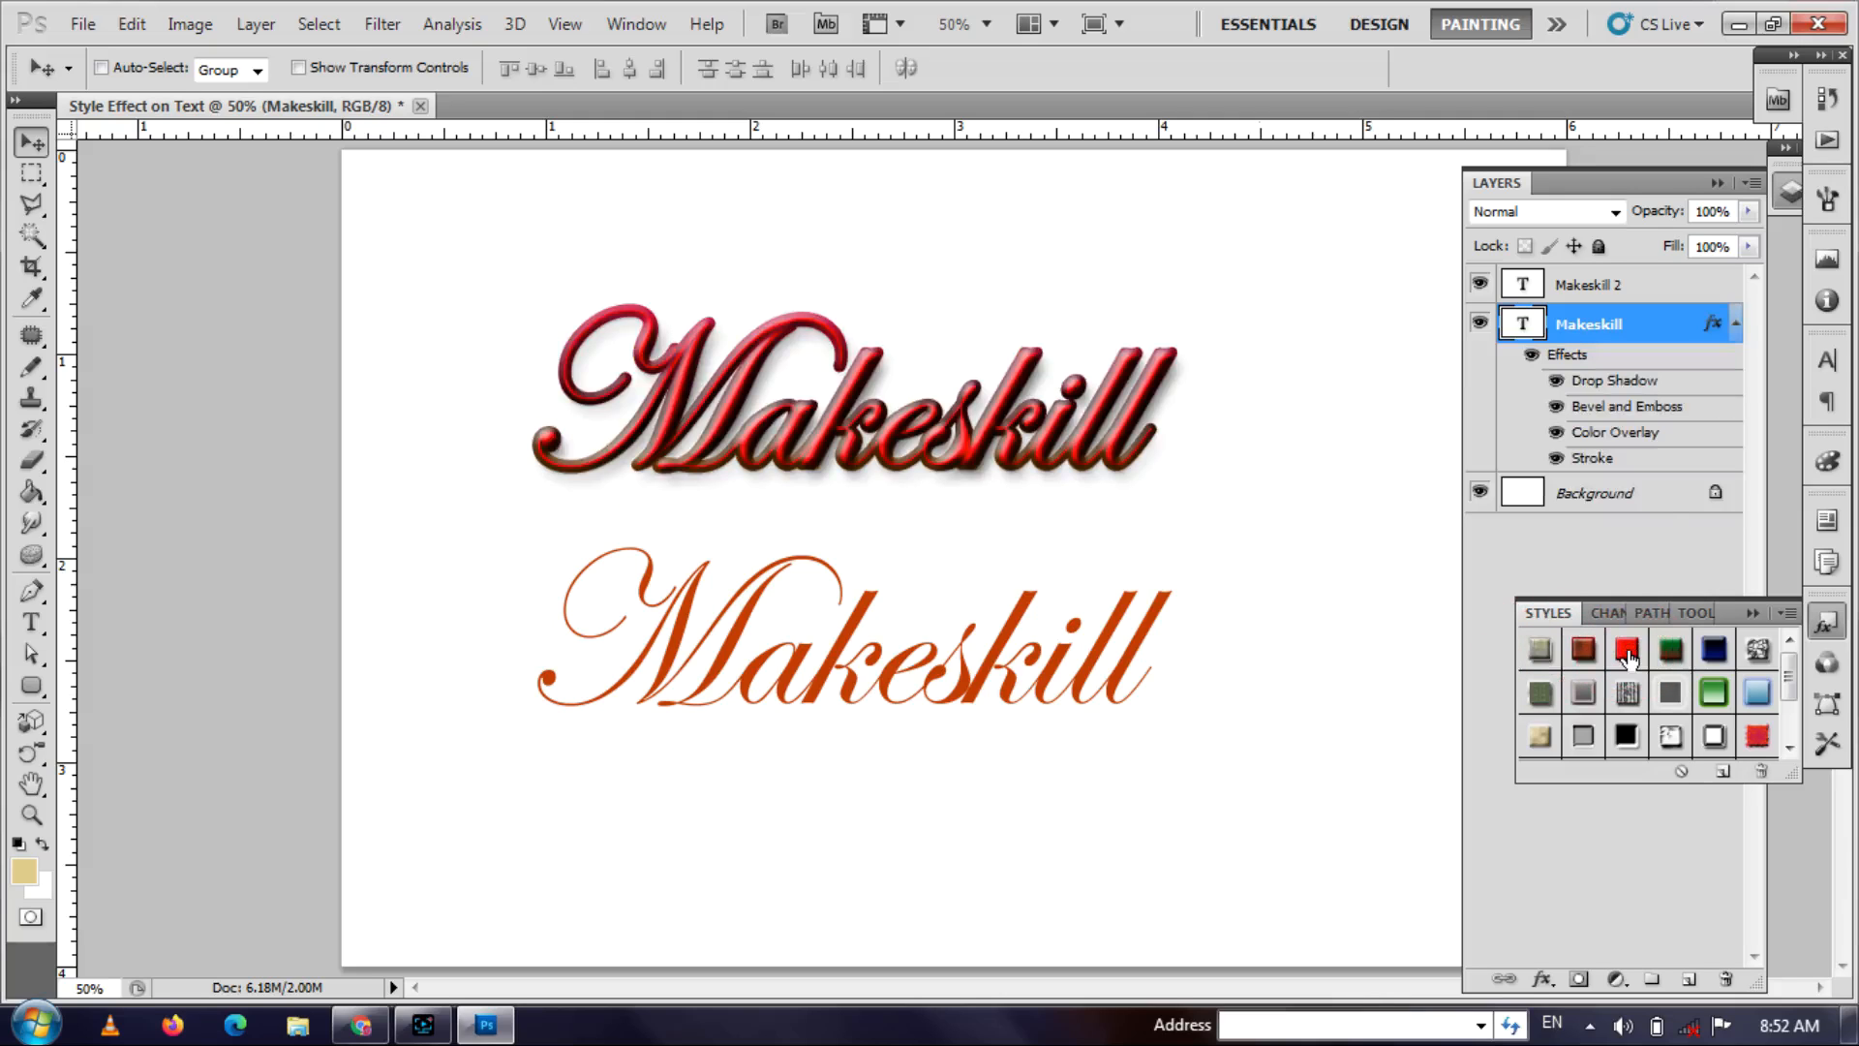
key("z")
left_click_drag(869, 387, 925, 433)
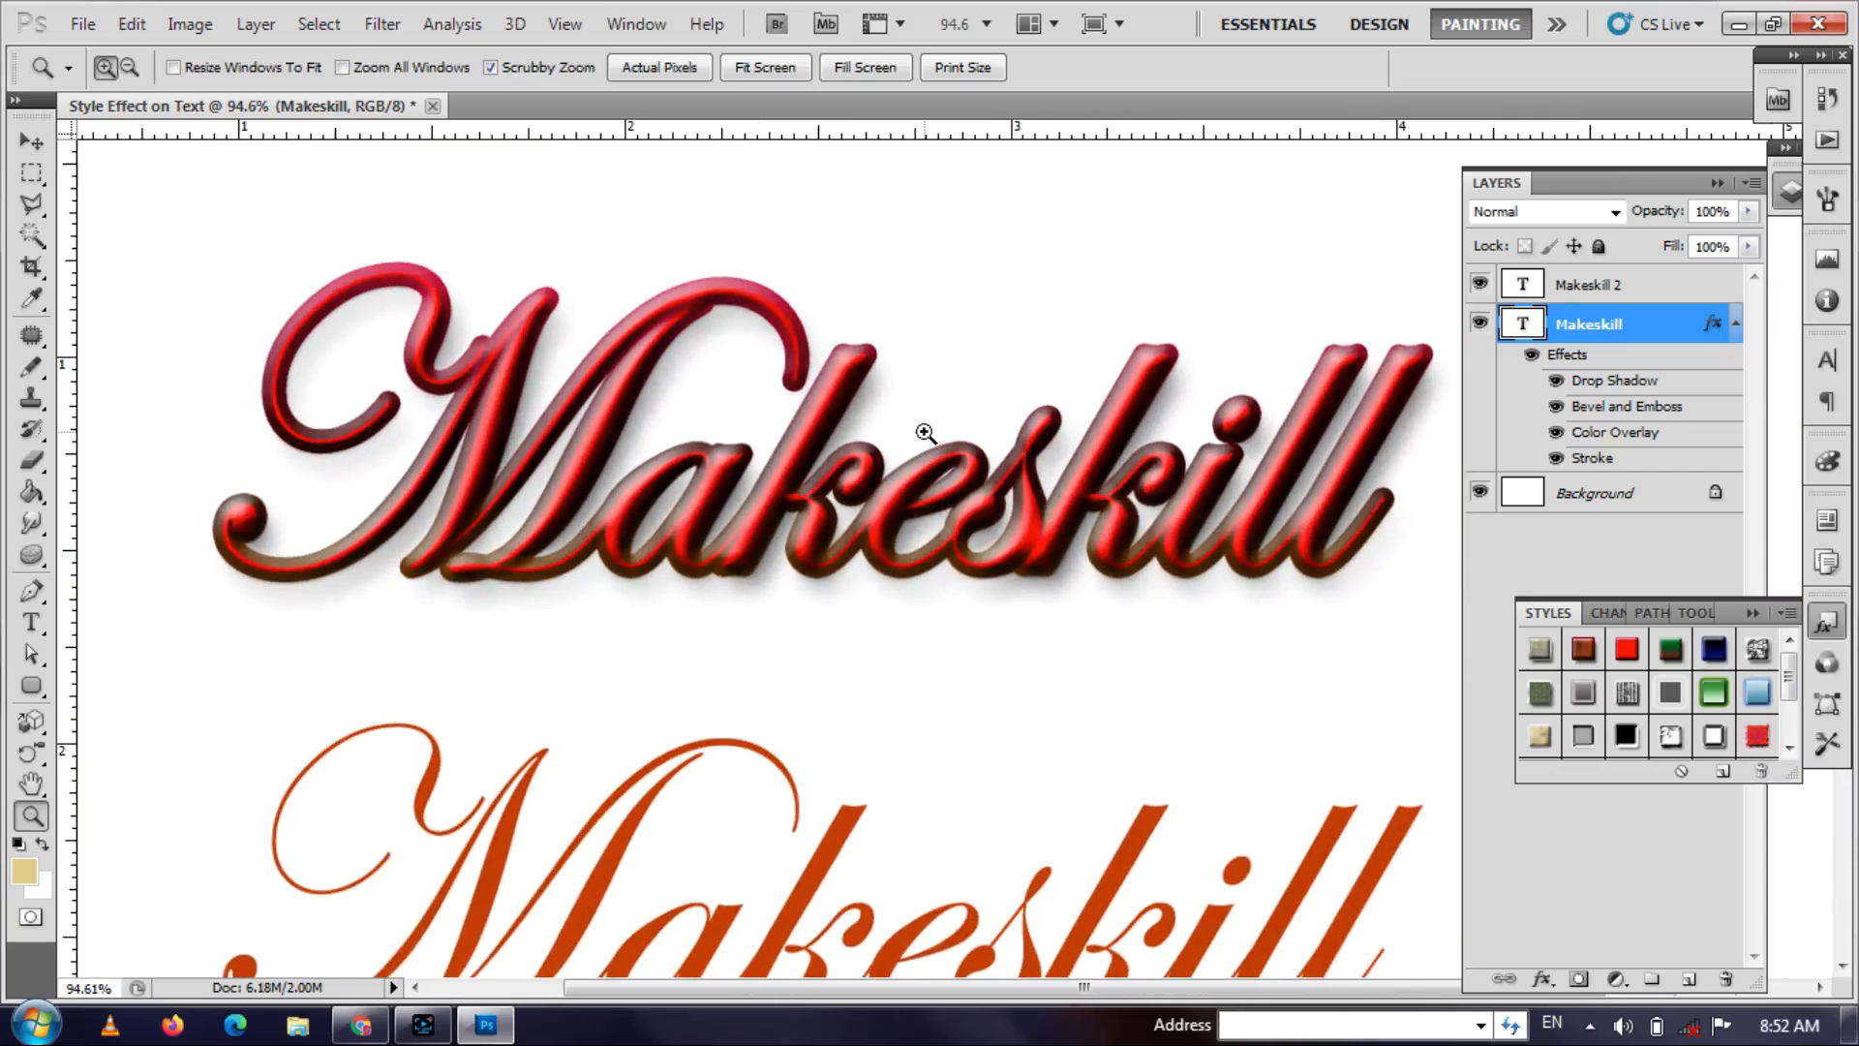
- Apply the glossy green preset style with bevel, gradient overlay and stroke to the upper Makeskill text
left_click(1718, 695)
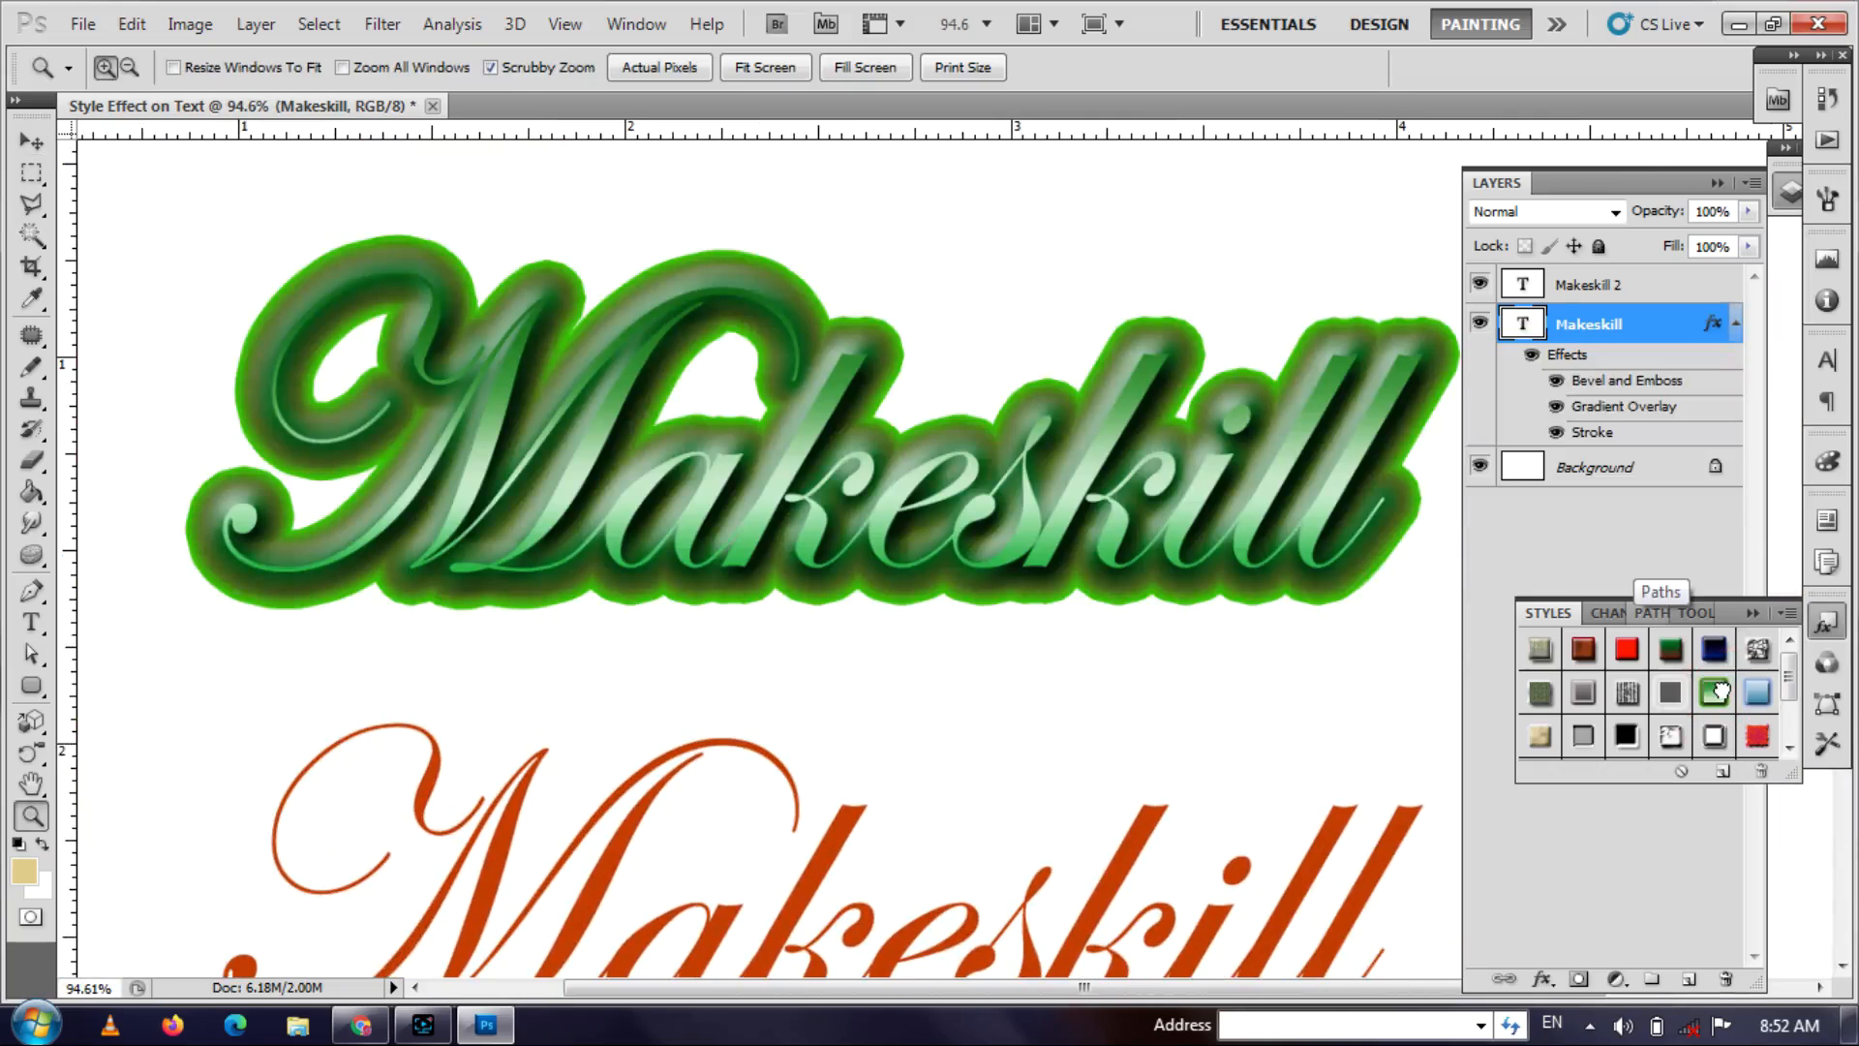
left_click_drag(1120, 581, 1061, 545)
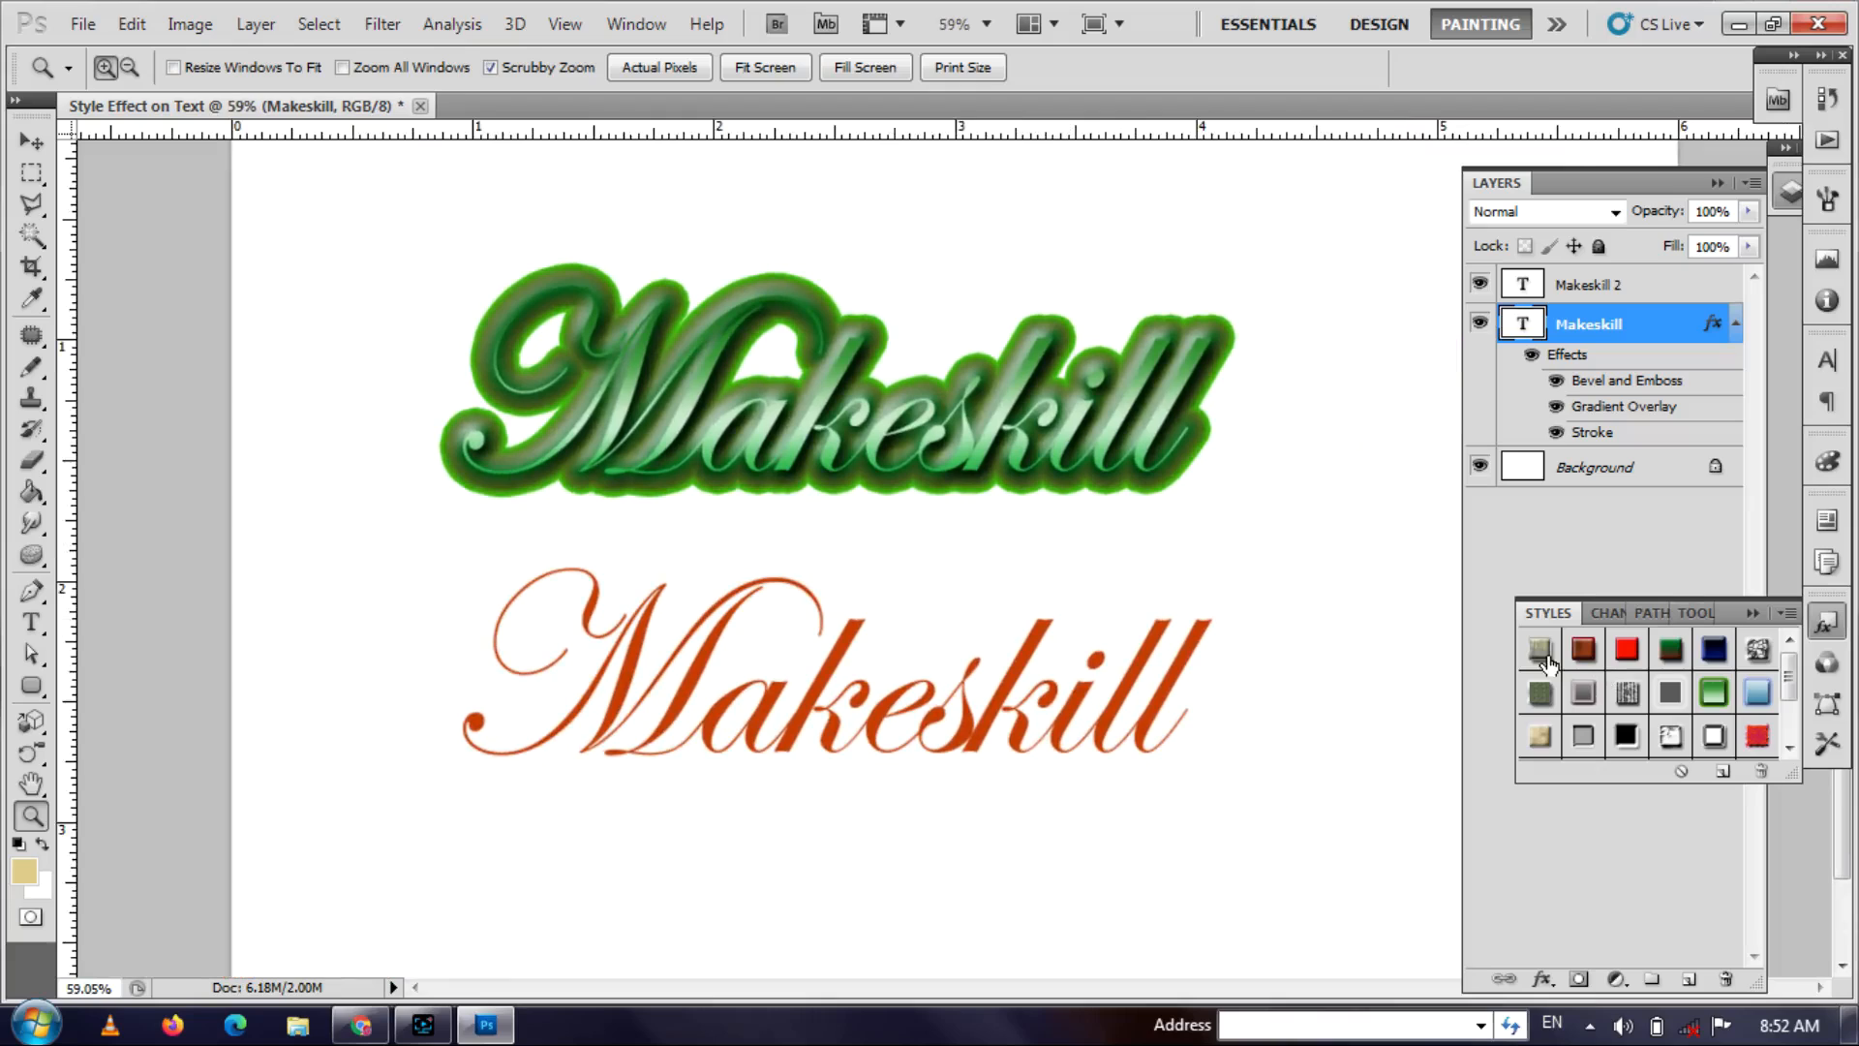
- Replace the wording of the lower text layer, Makeskill 2, with "Youtube"
key("v")
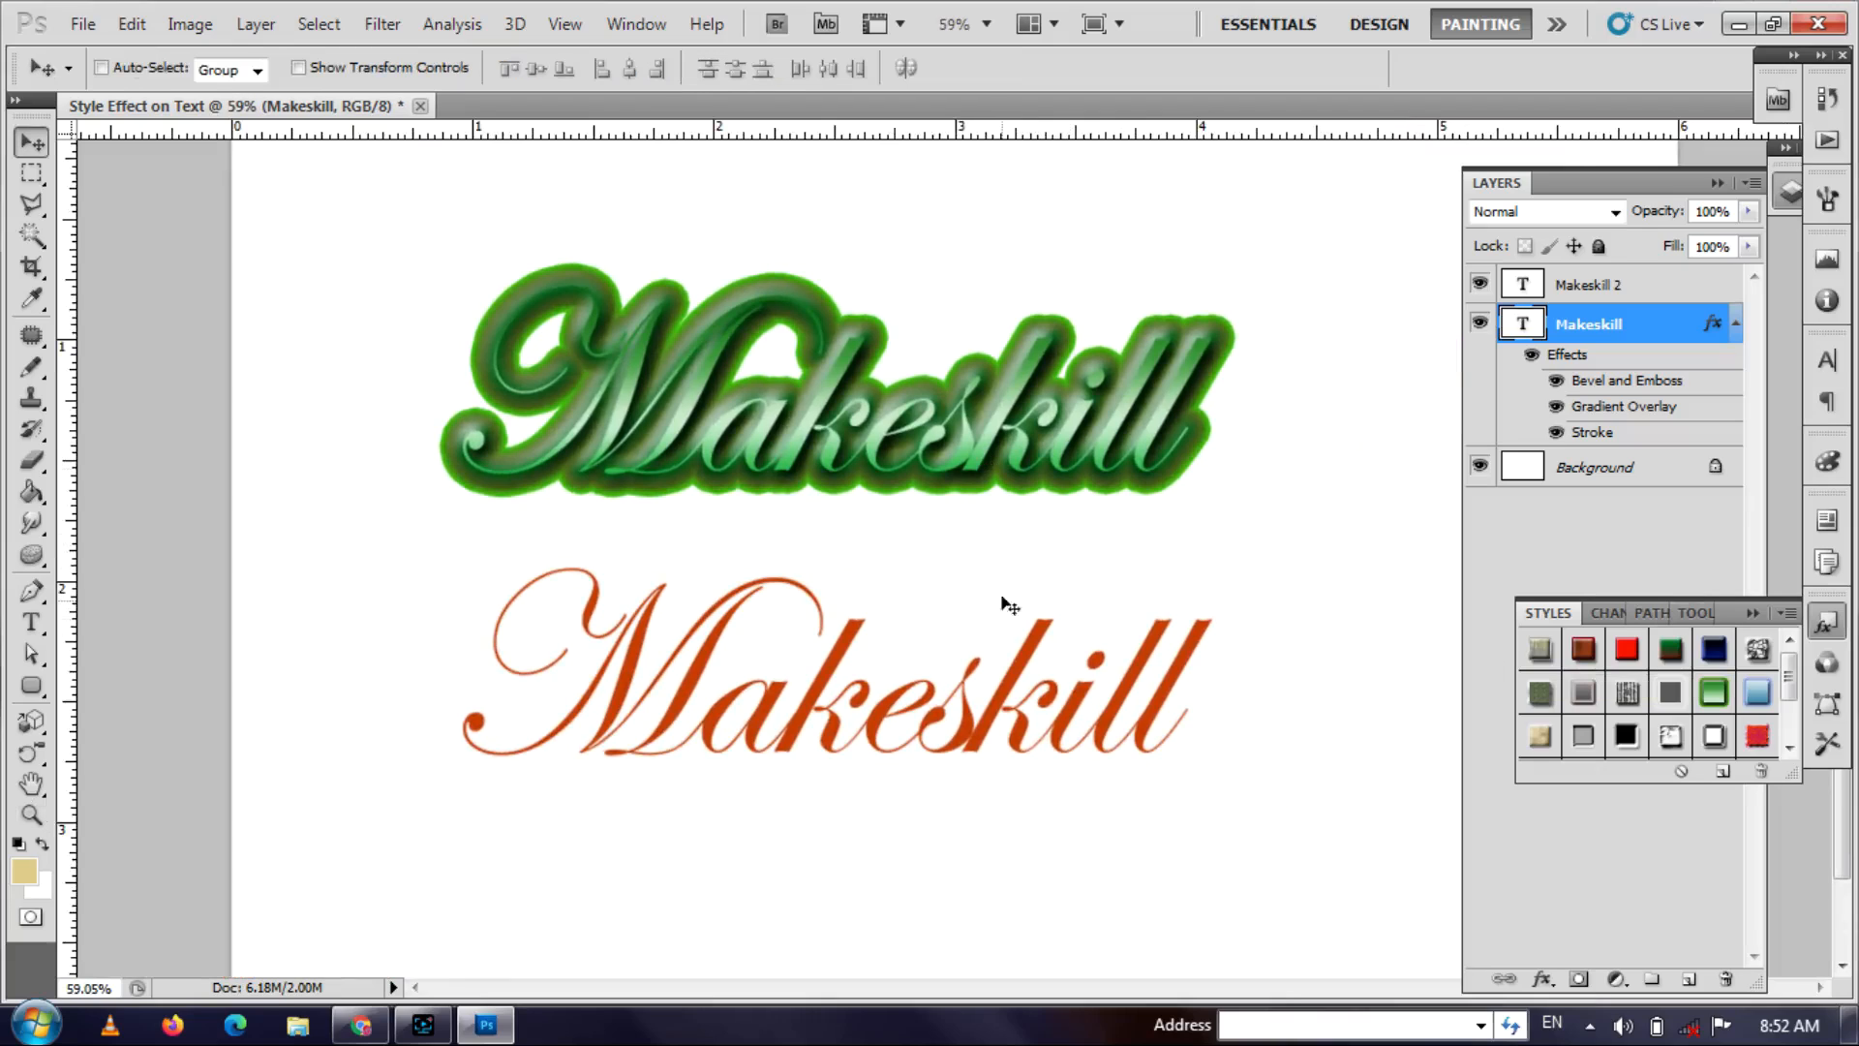
right_click(1021, 667)
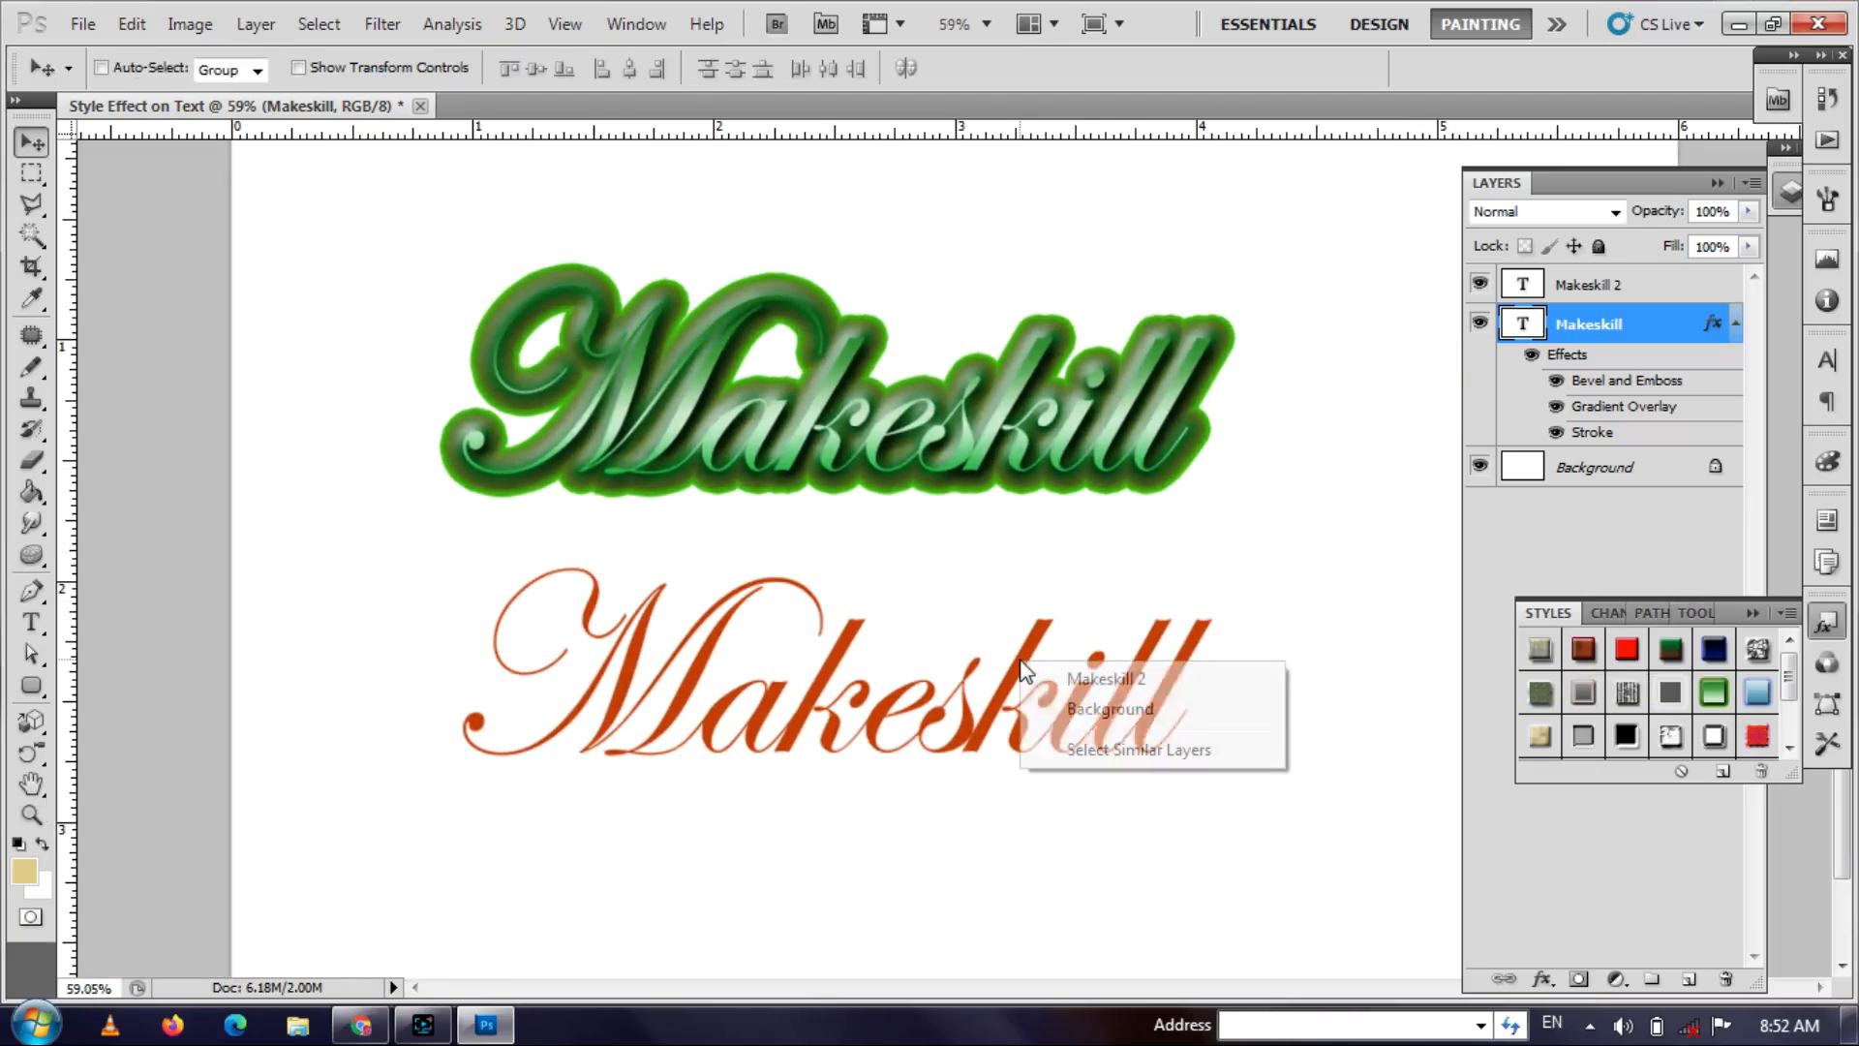
left_click(1106, 679)
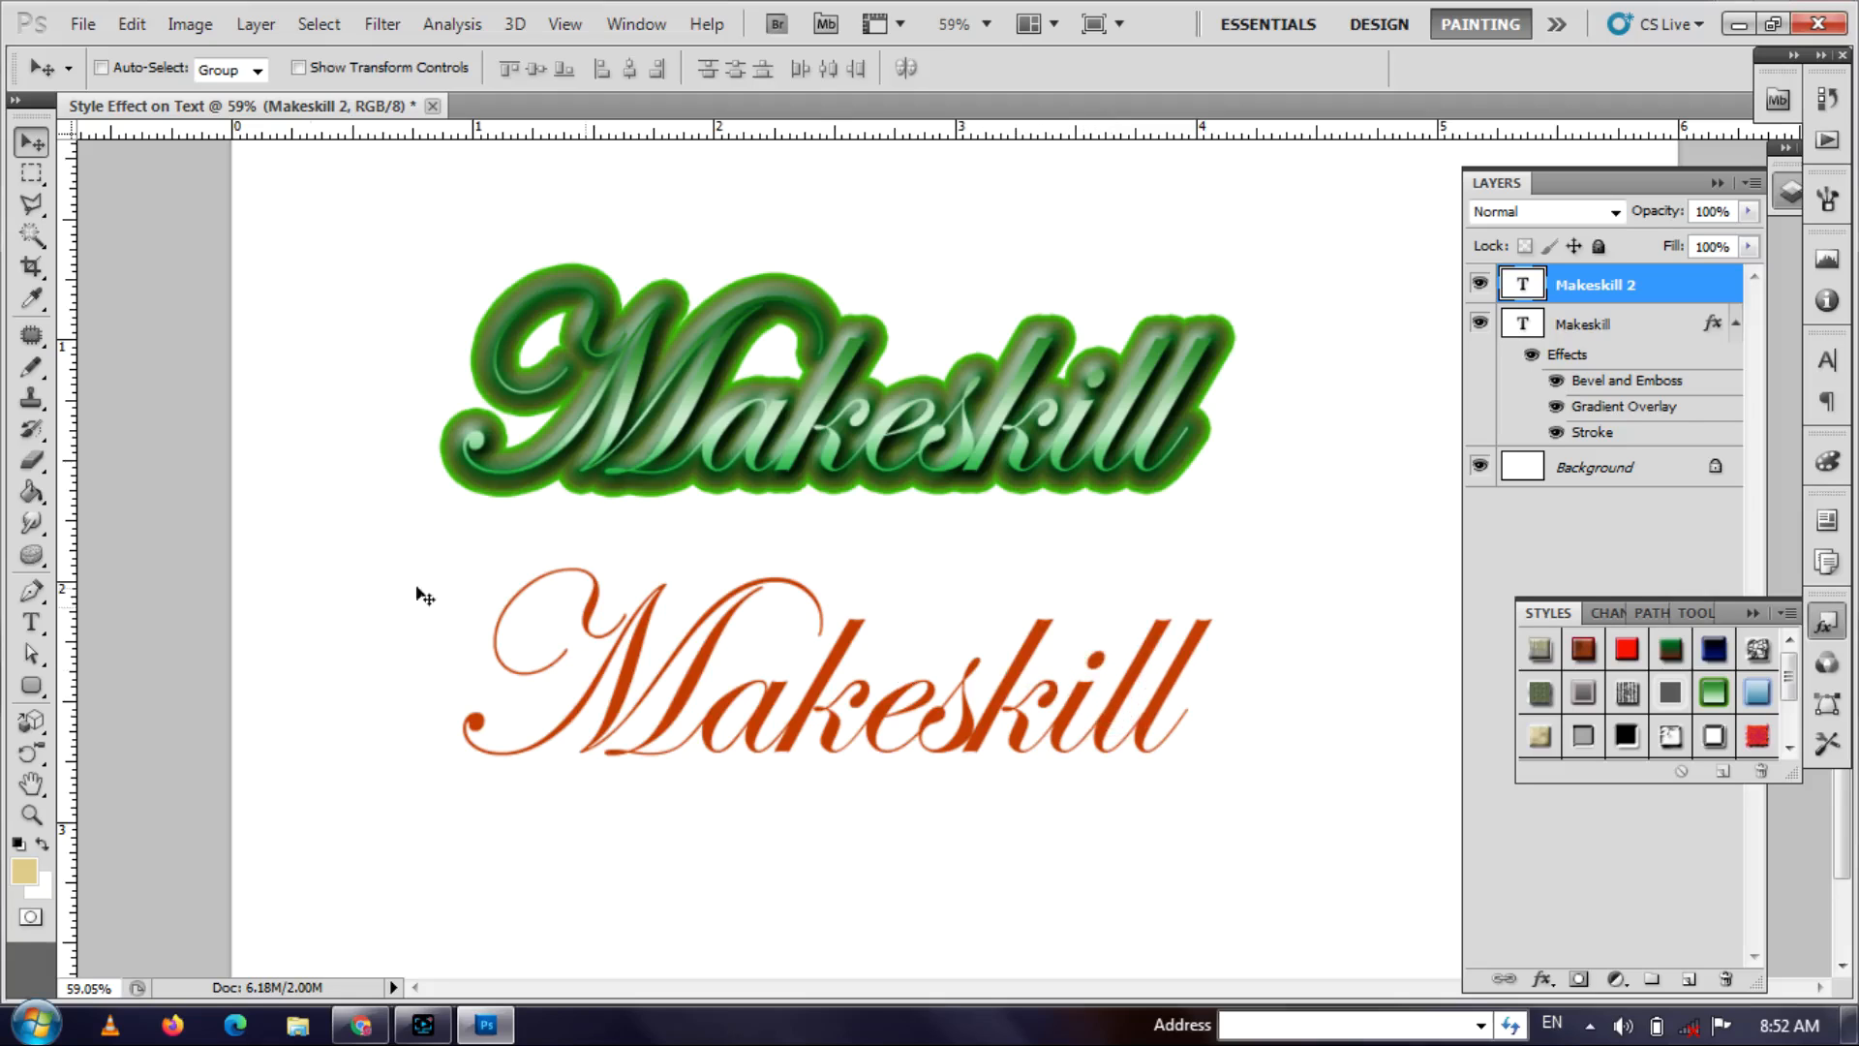
left_click(32, 622)
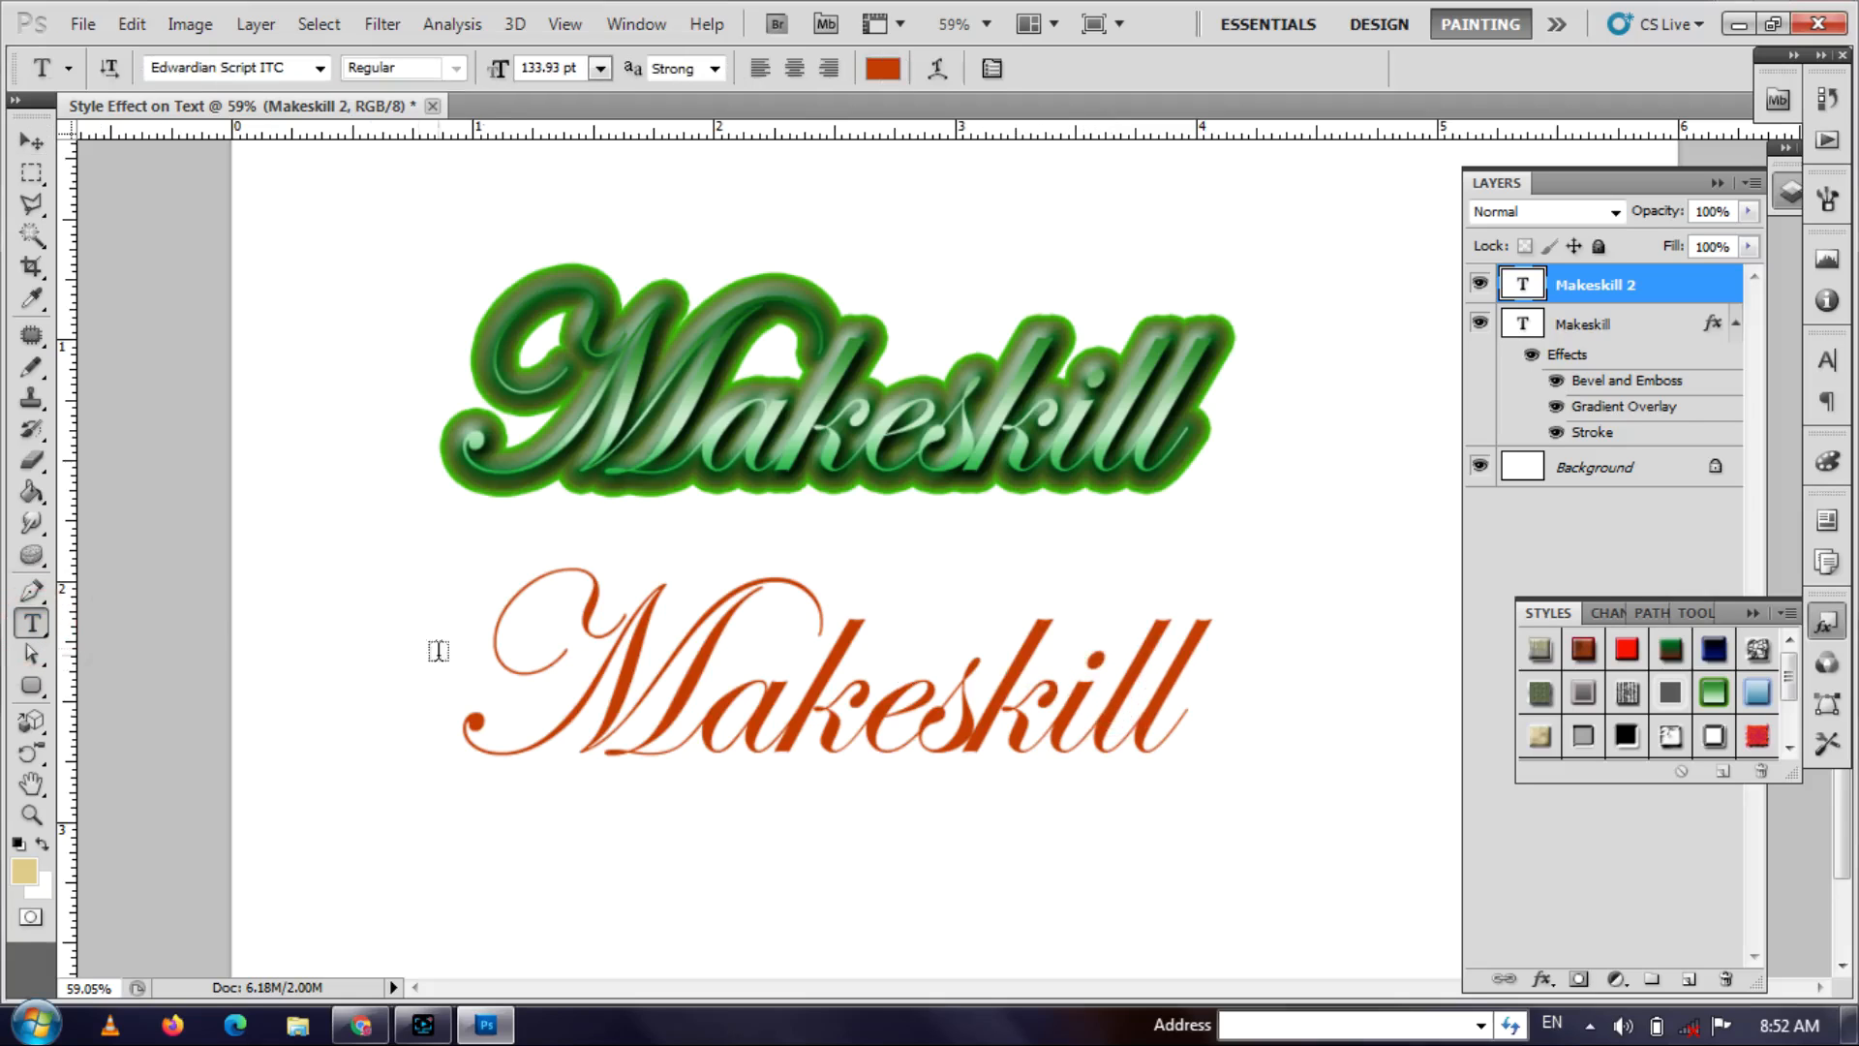
double_click(711, 740)
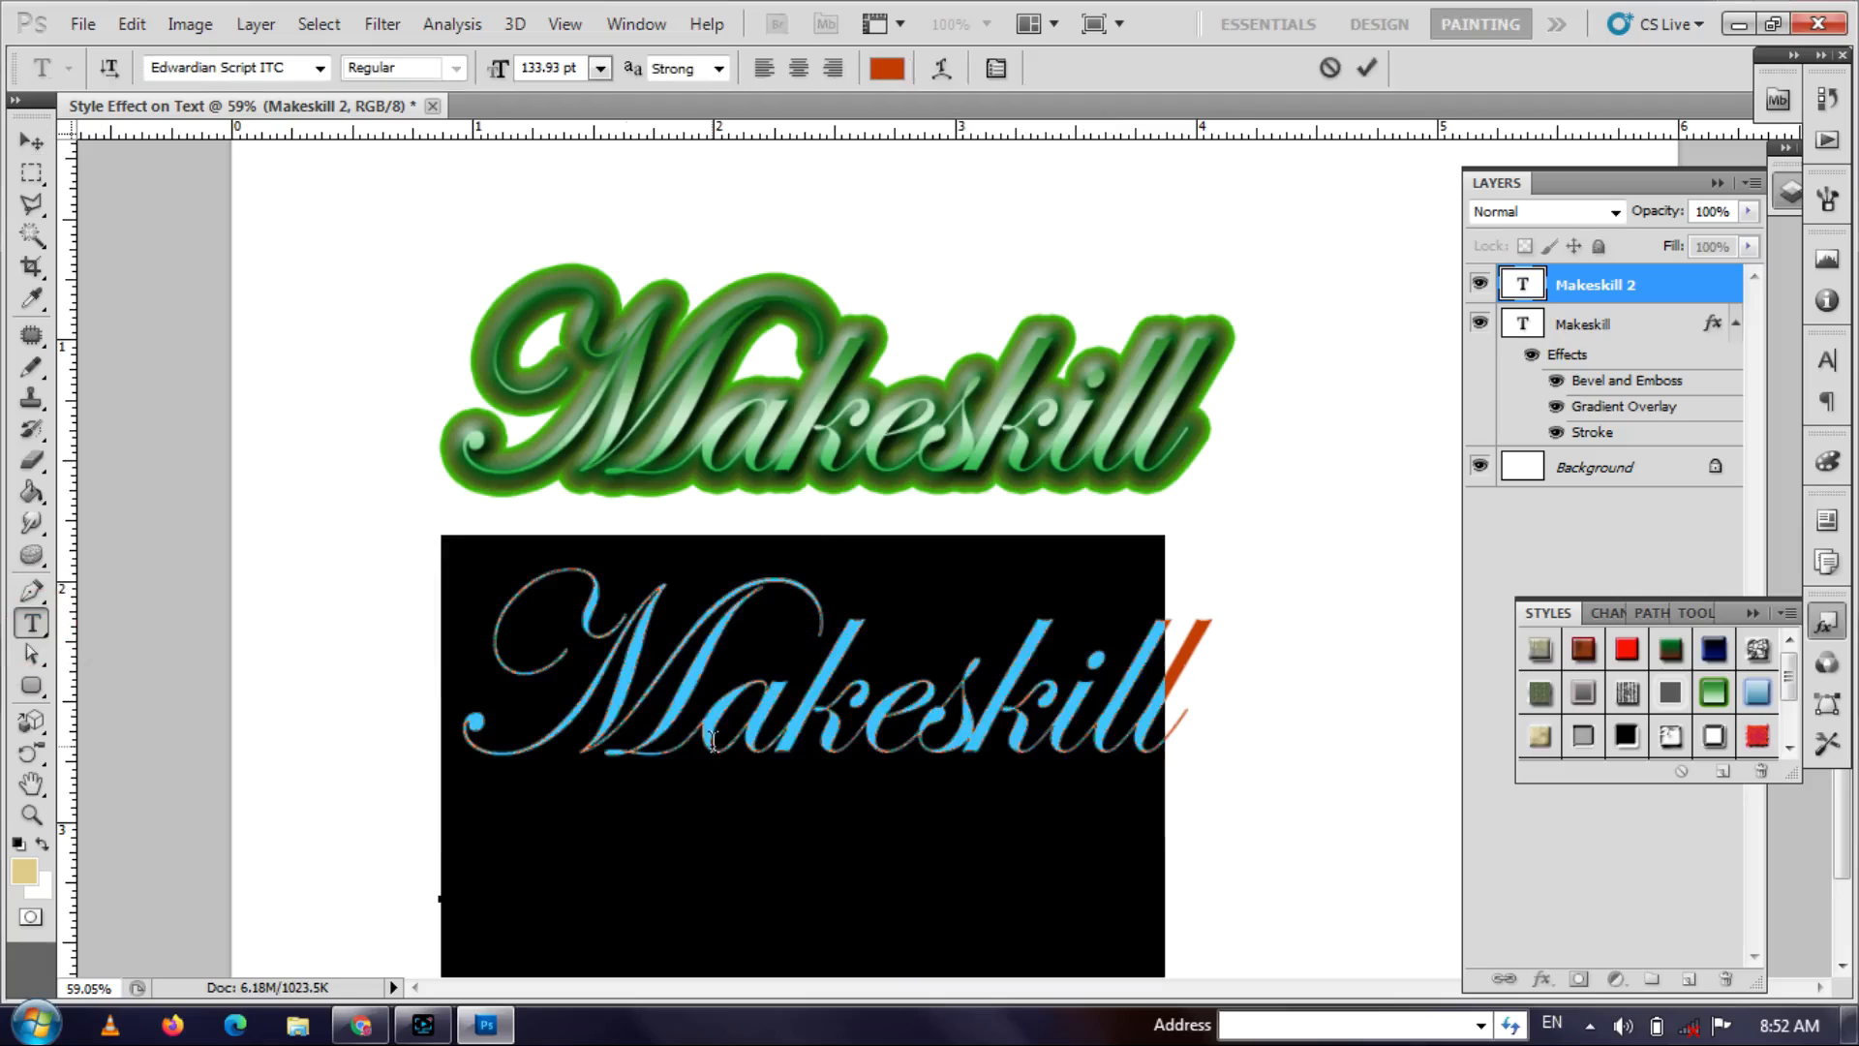
type("You")
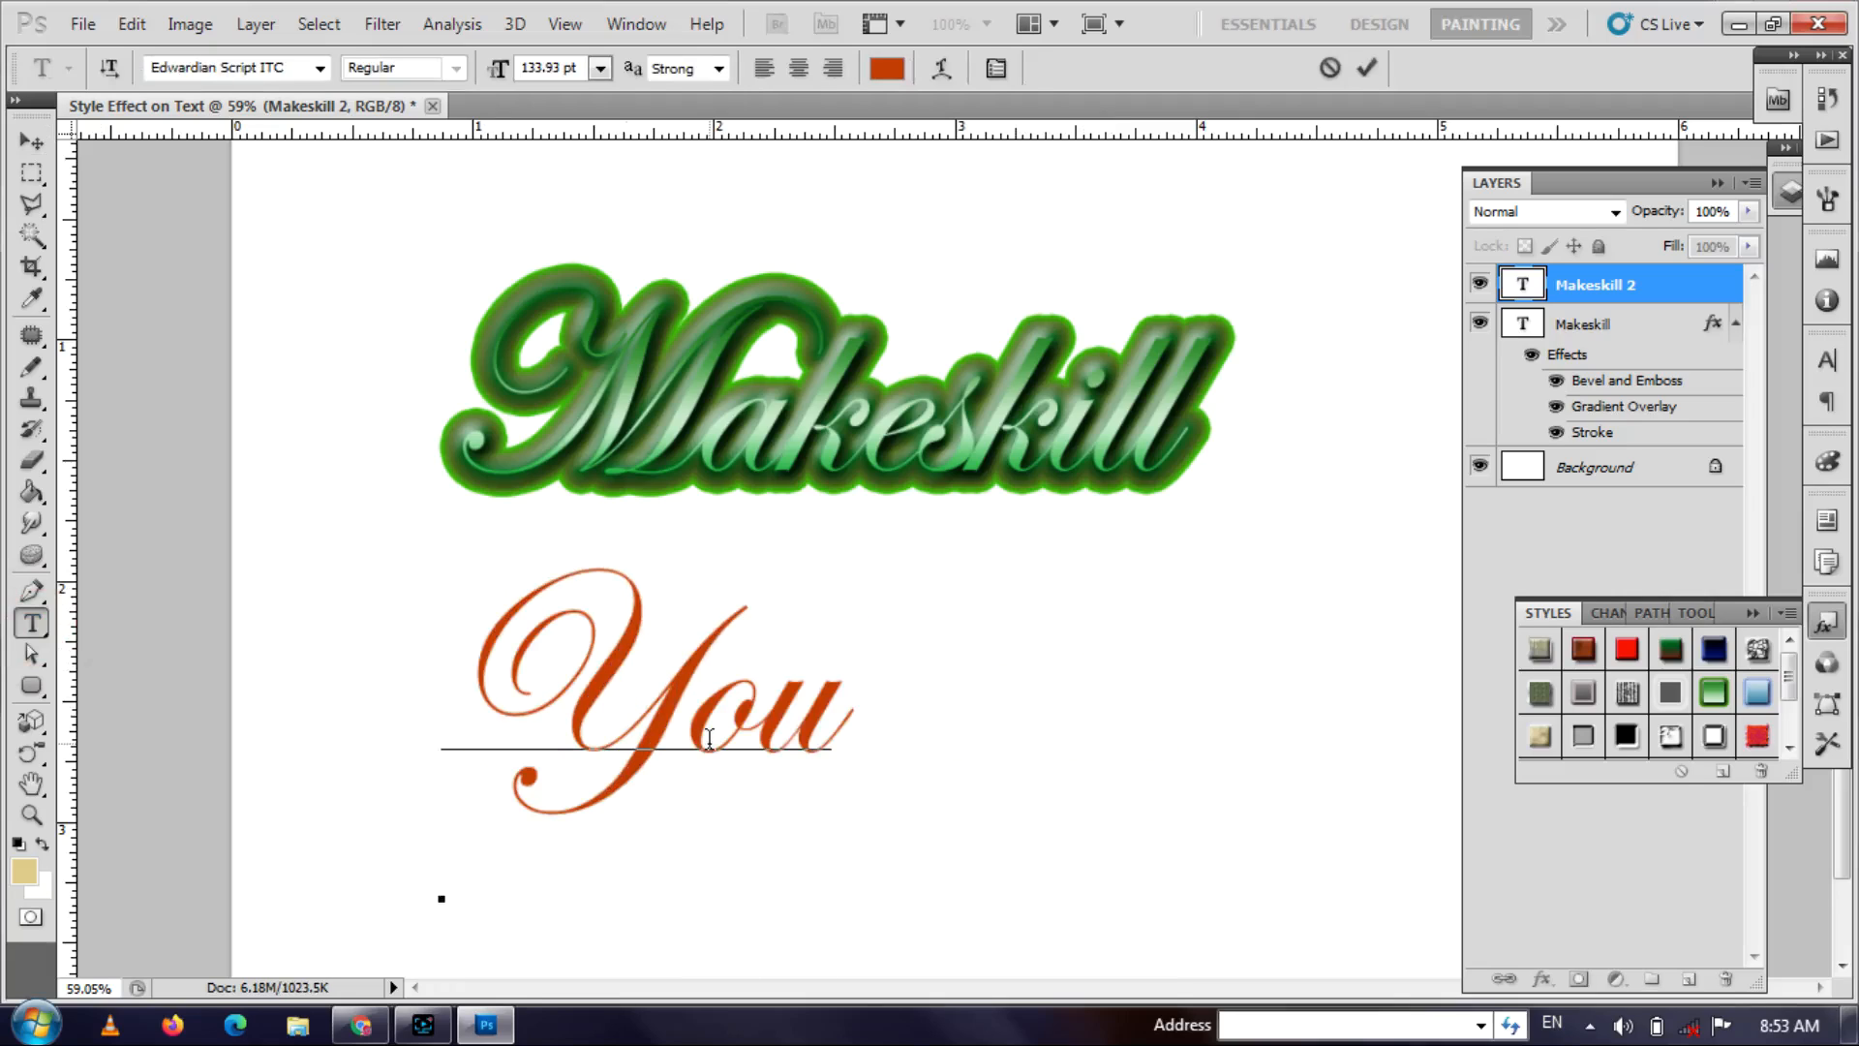
type("tube")
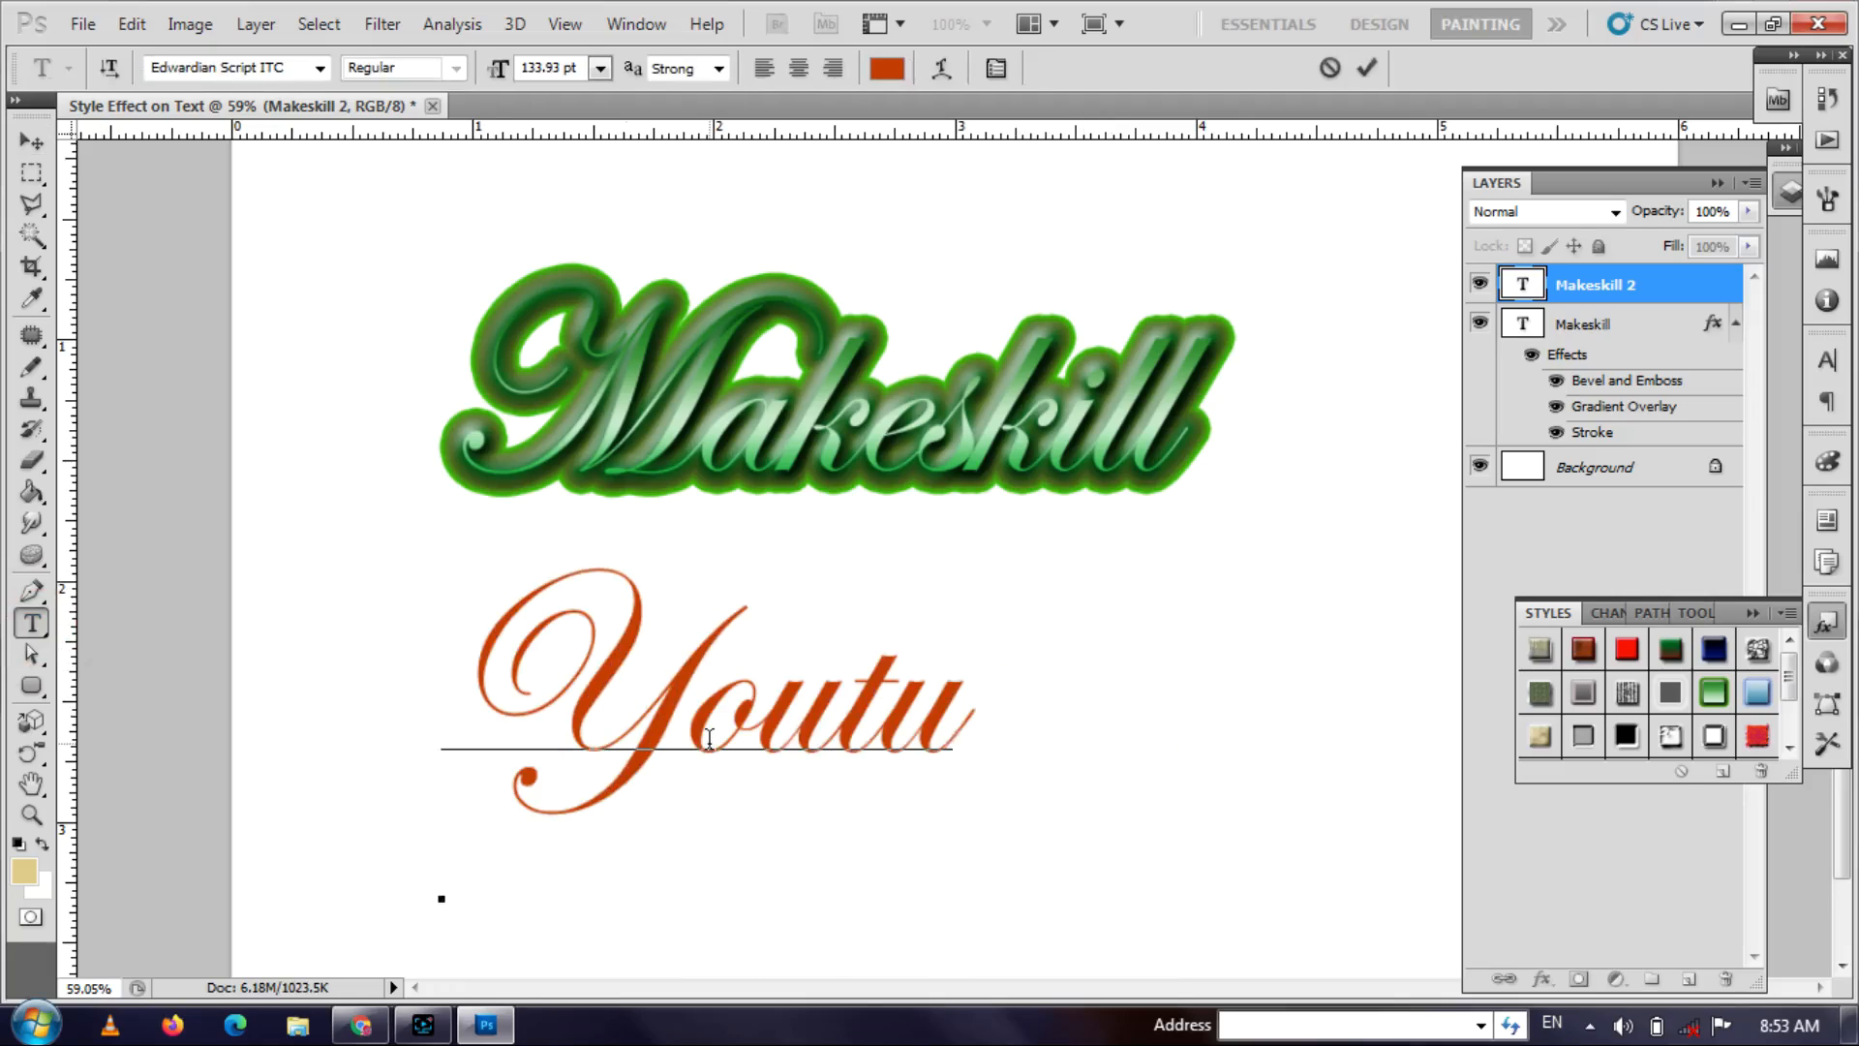
- Capitalise the t so the lower text reads "YouTube", and select the whole word
key("Left")
key("Left")
key("Left")
key("shift+Left")
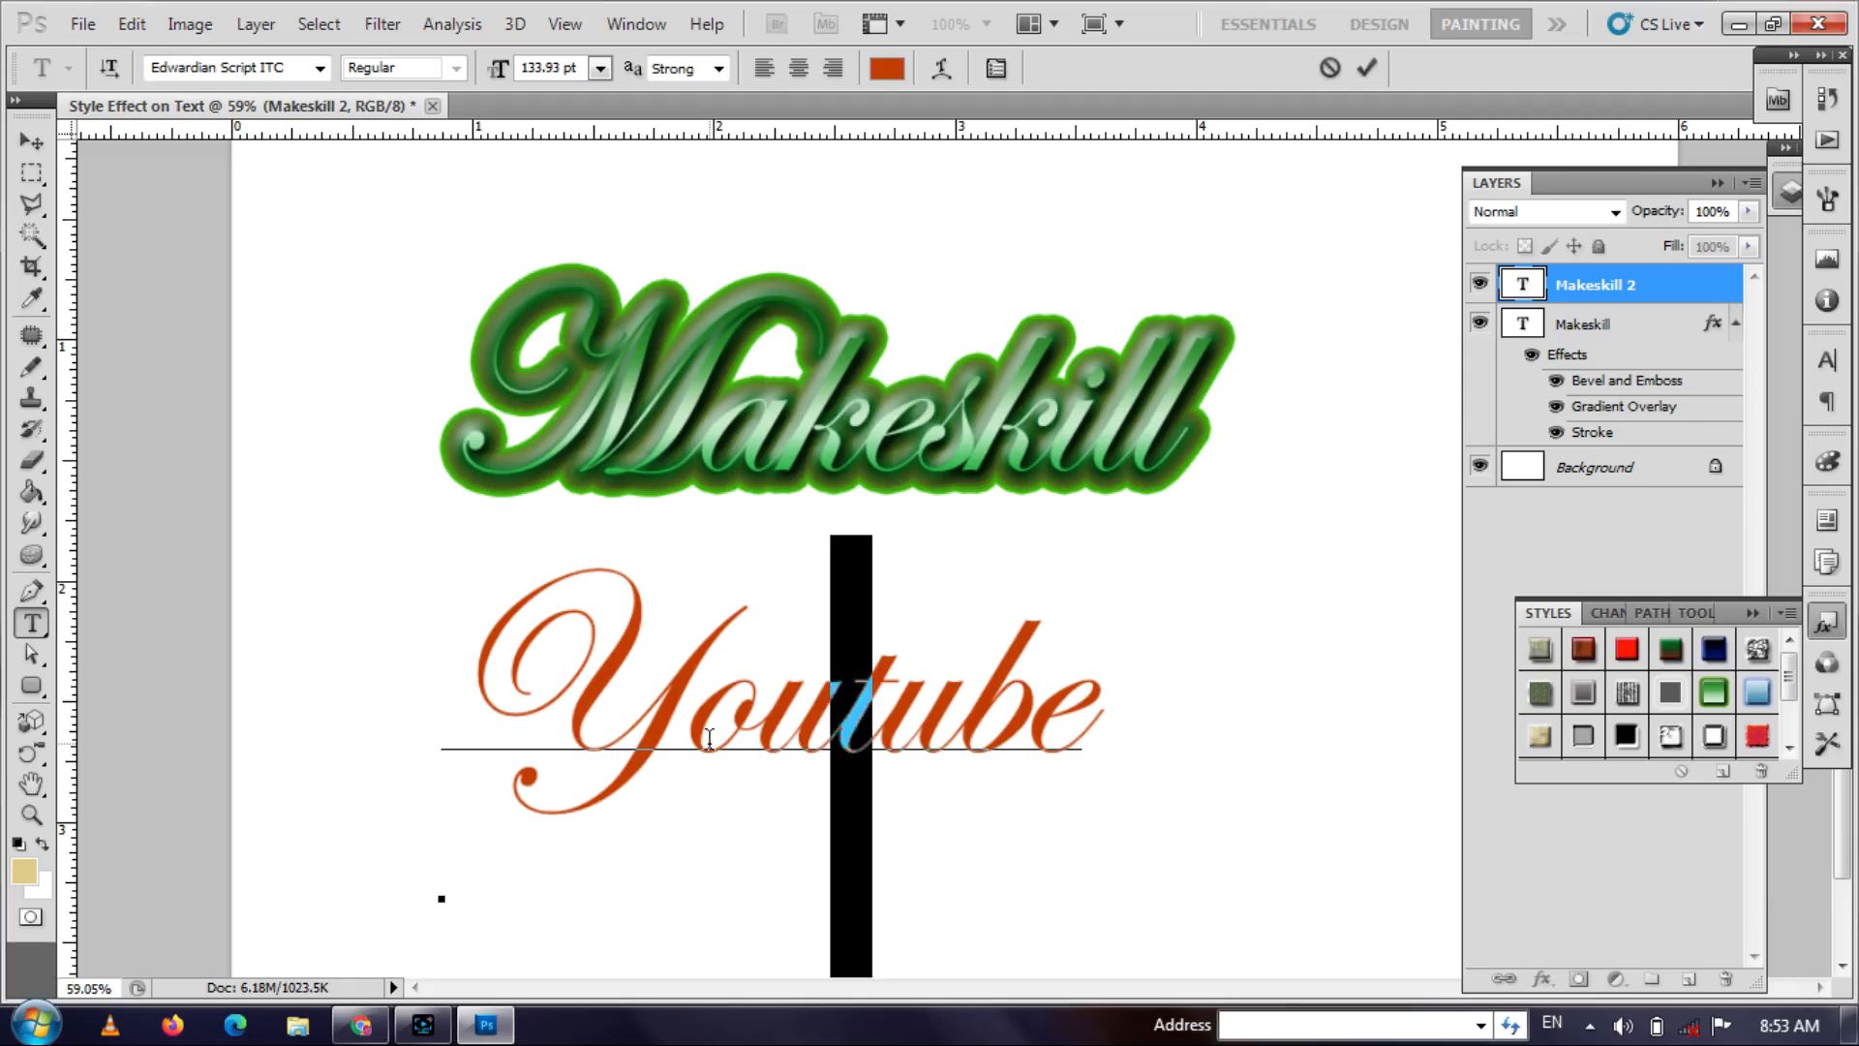
type("T")
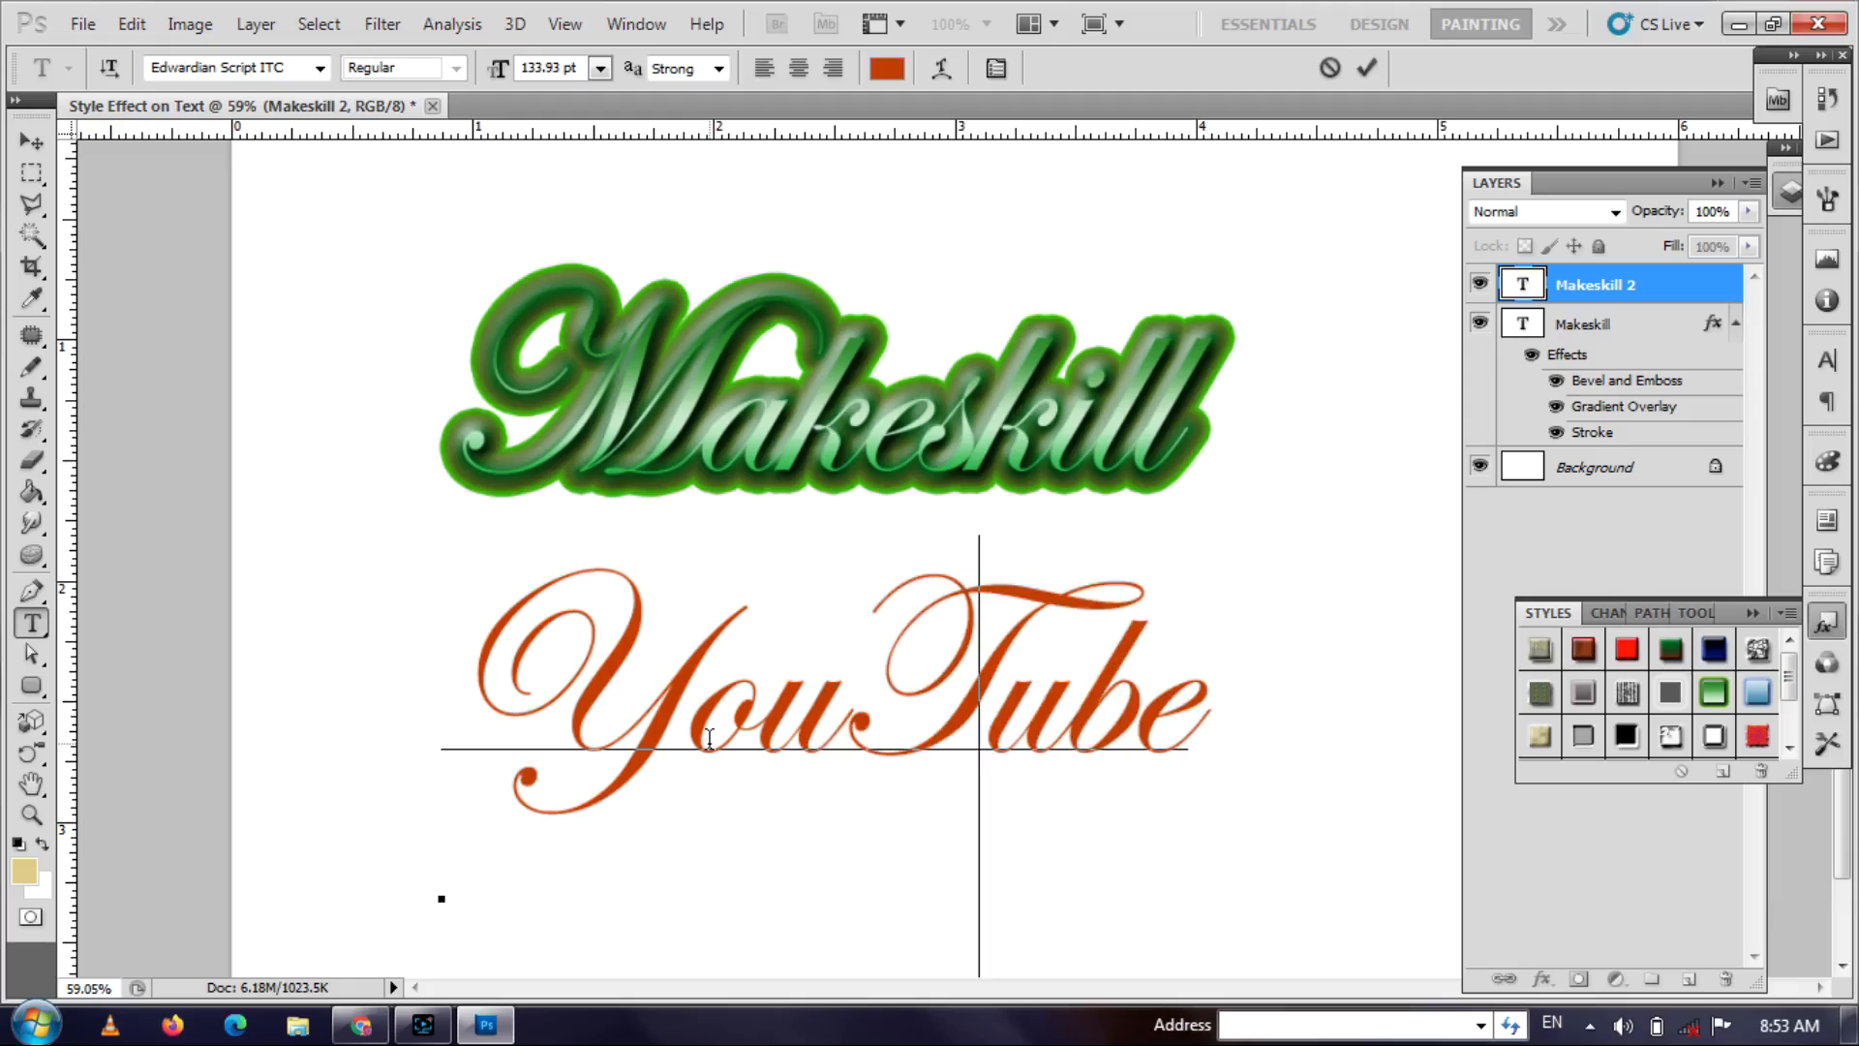
key("shift+Home")
key("ctrl+a")
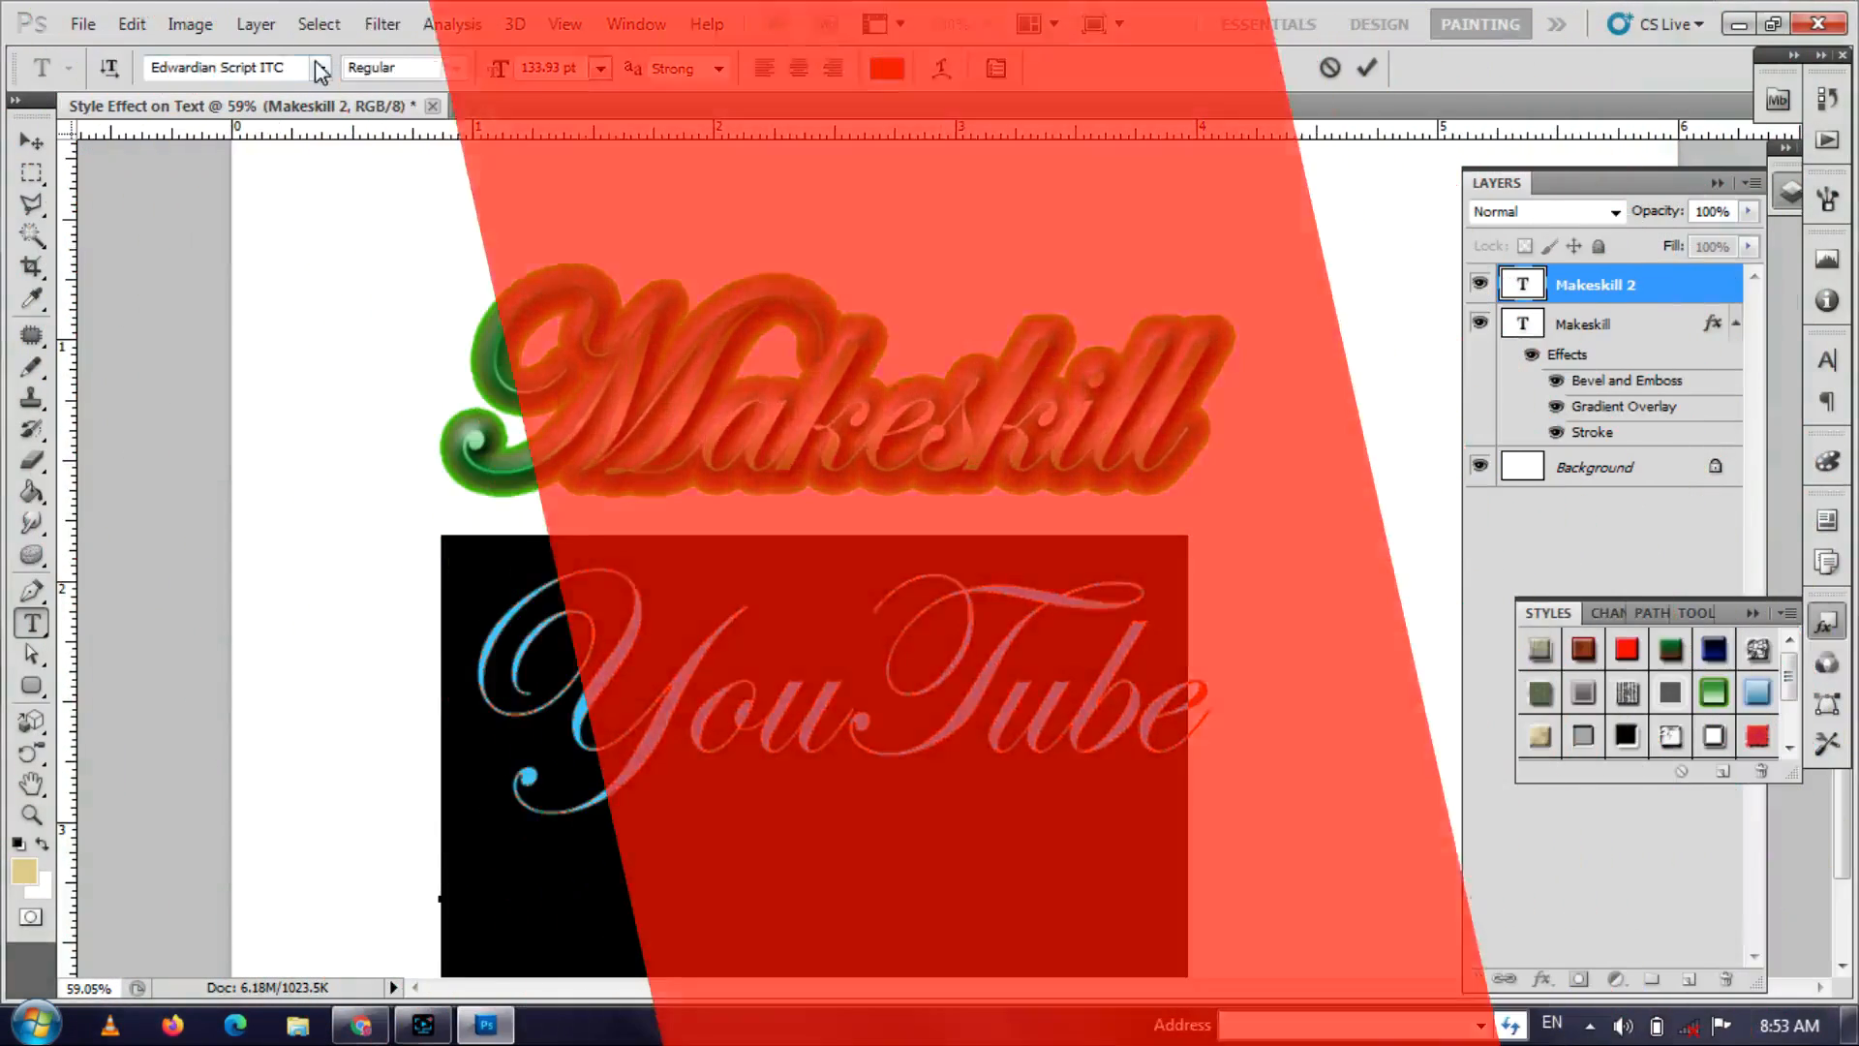
- Try the Empire, ENG020 and Baker fonts on the YouTube text
left_click(320, 68)
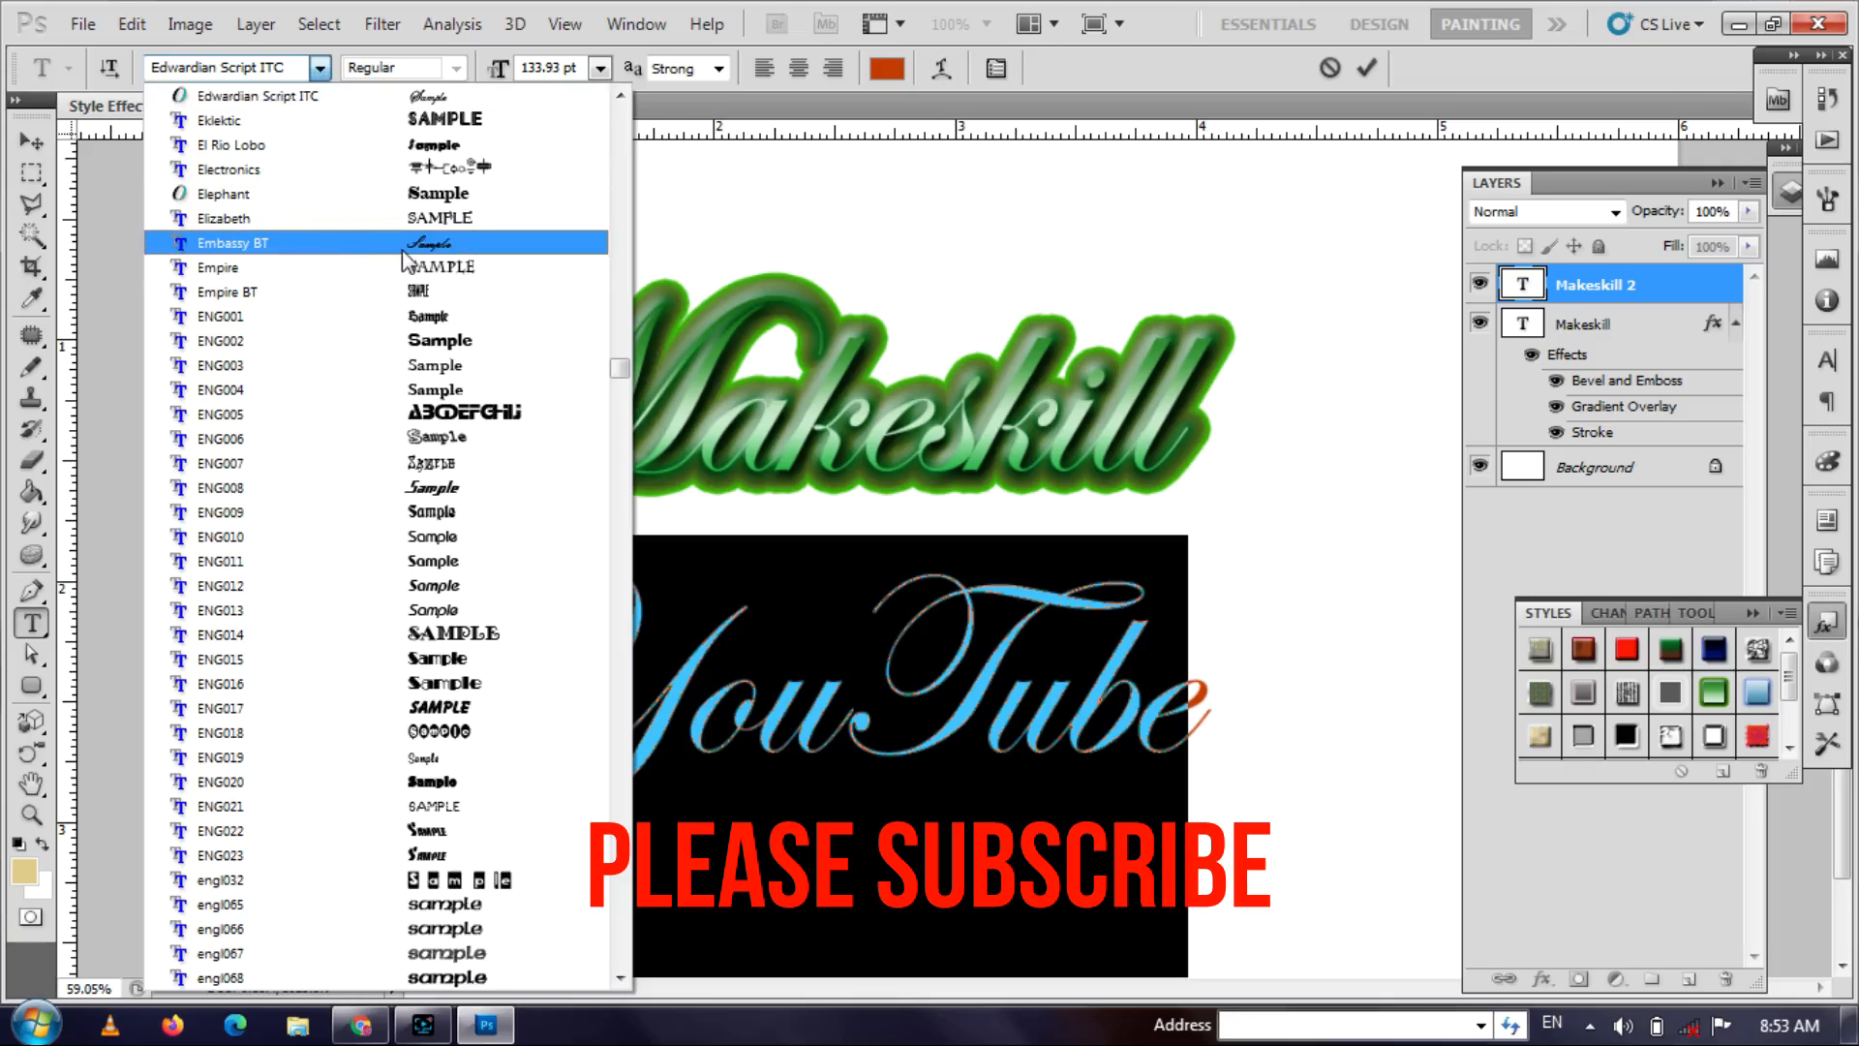
left_click(406, 267)
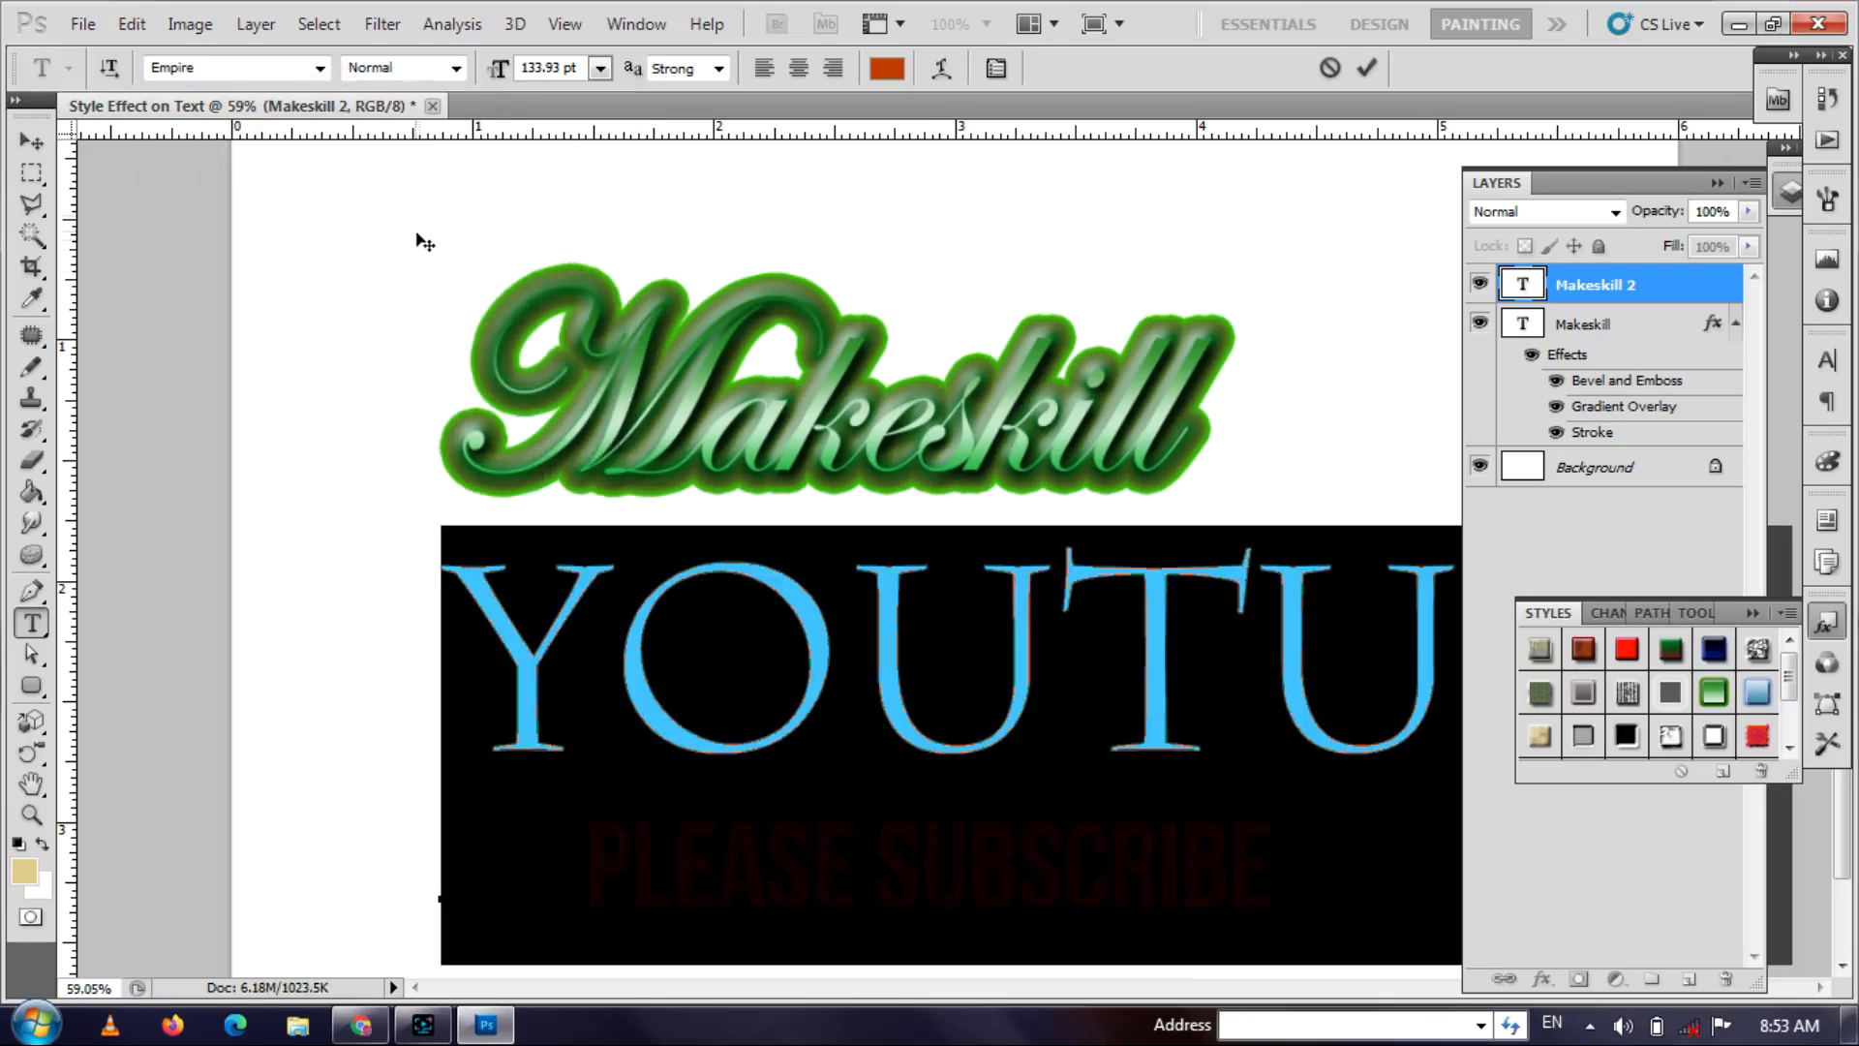
left_click(320, 69)
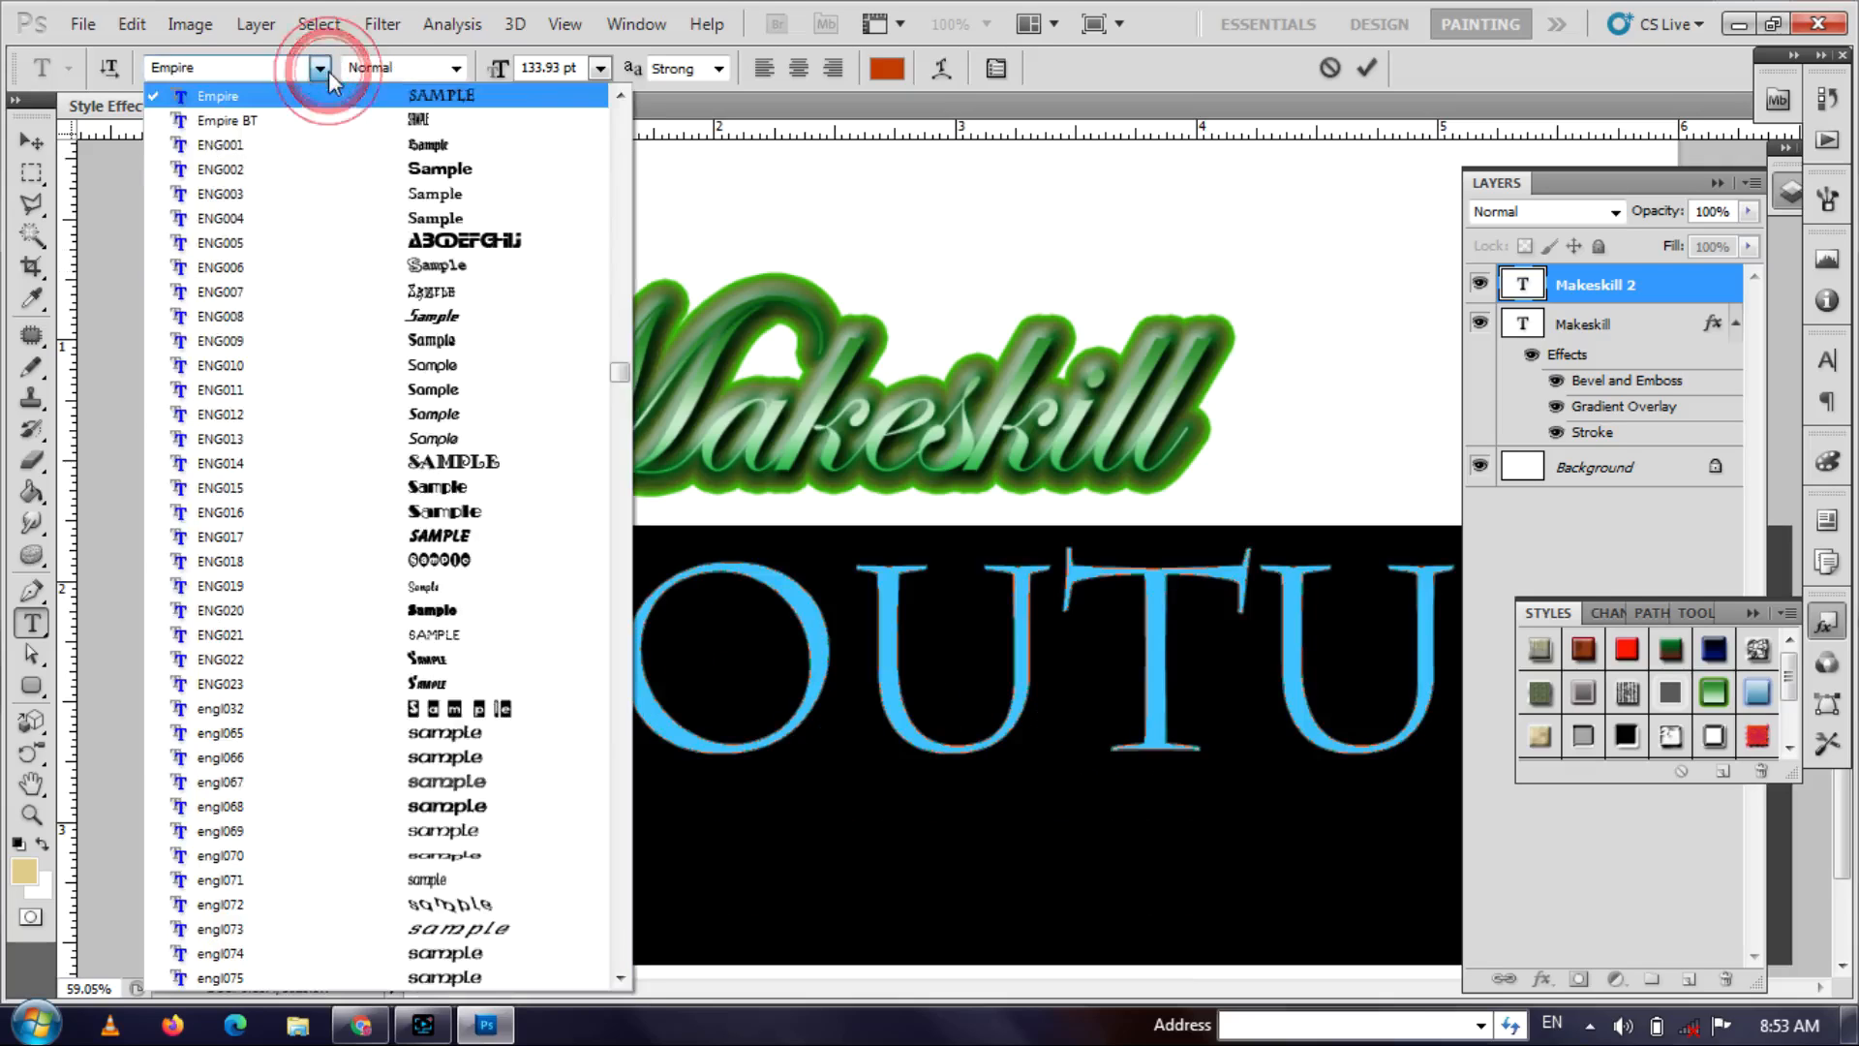
left_click(436, 611)
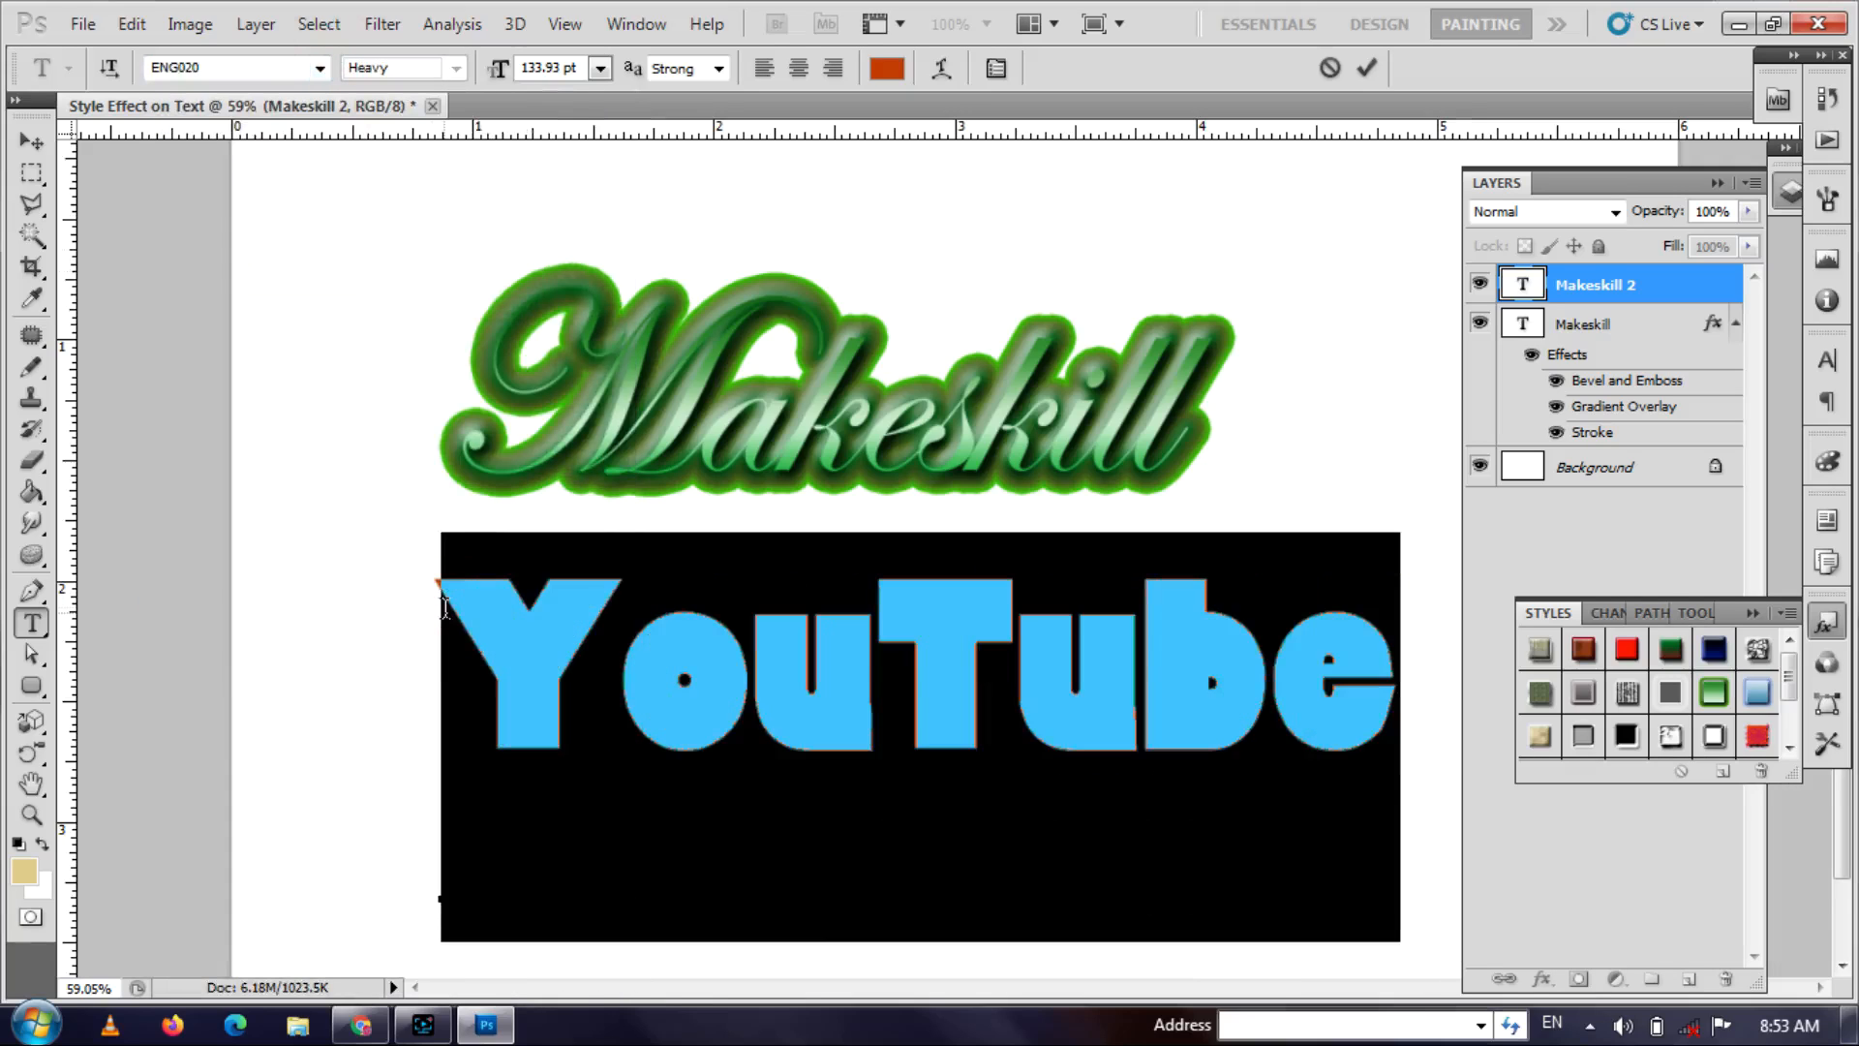
left_click(320, 68)
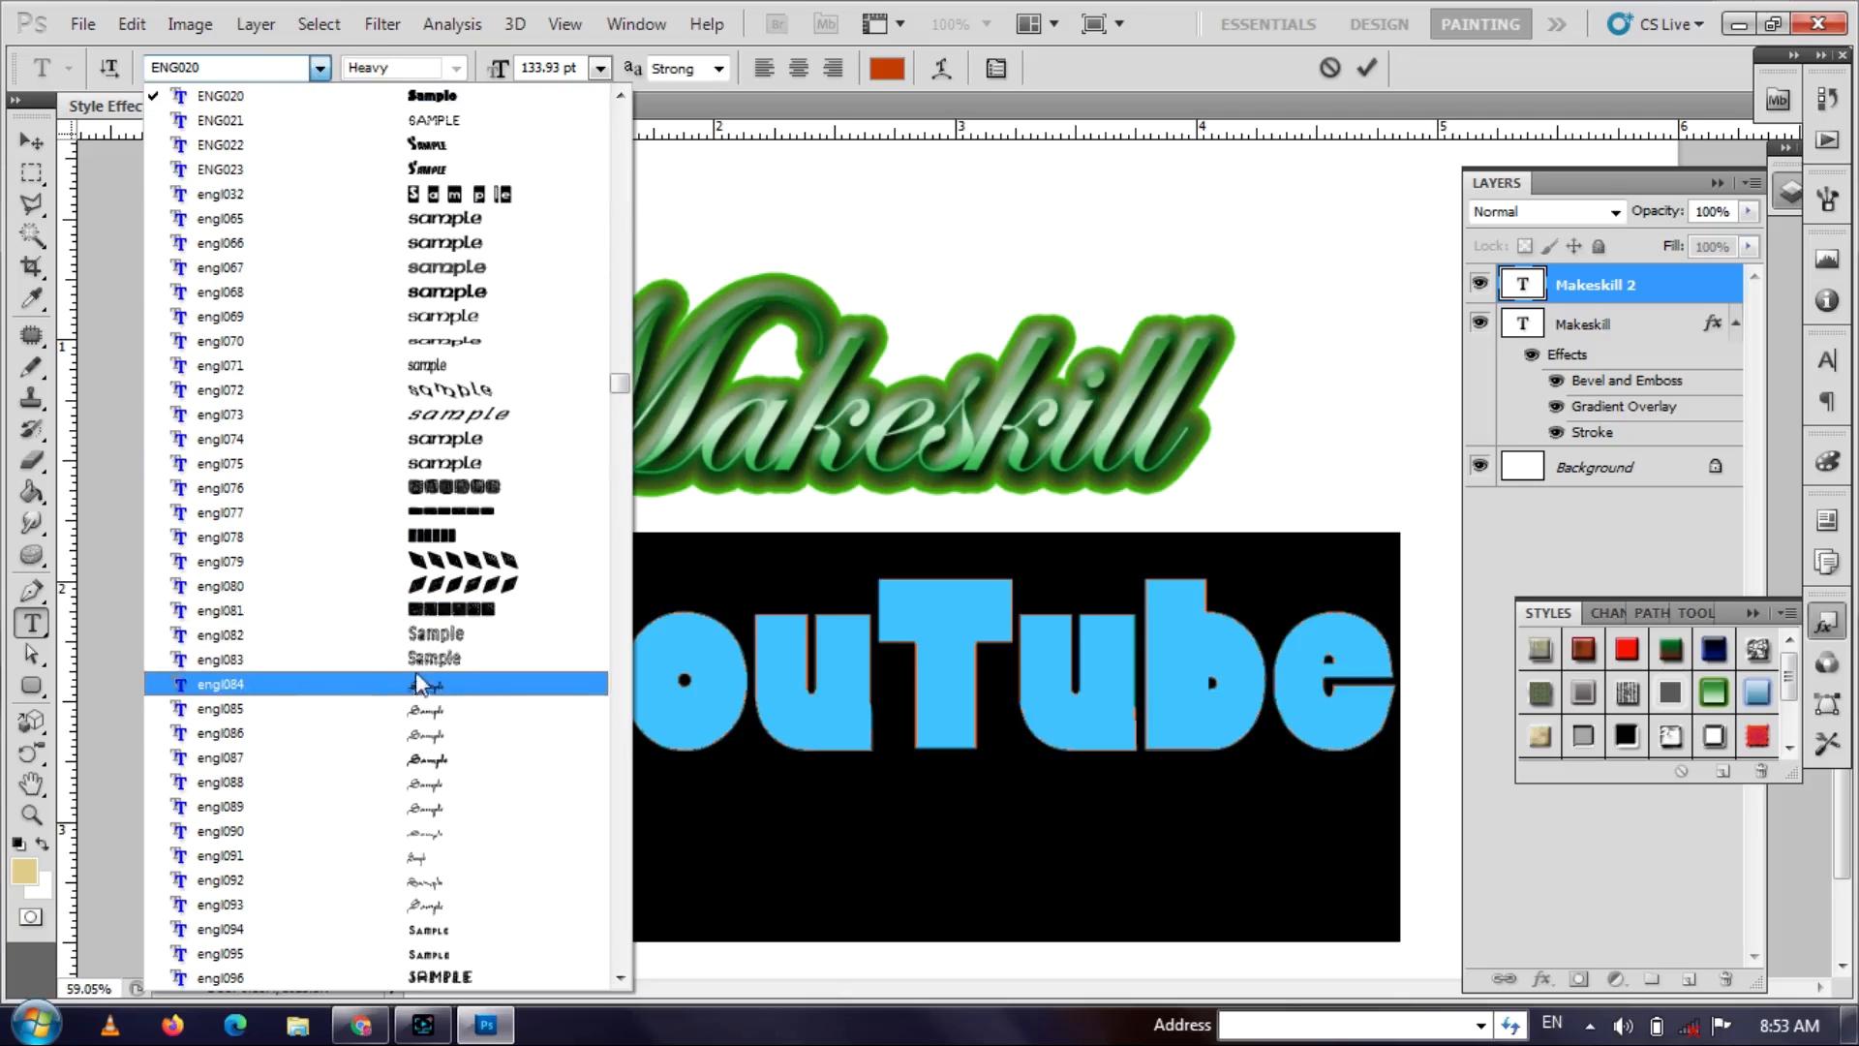
left_click_drag(623, 385, 617, 274)
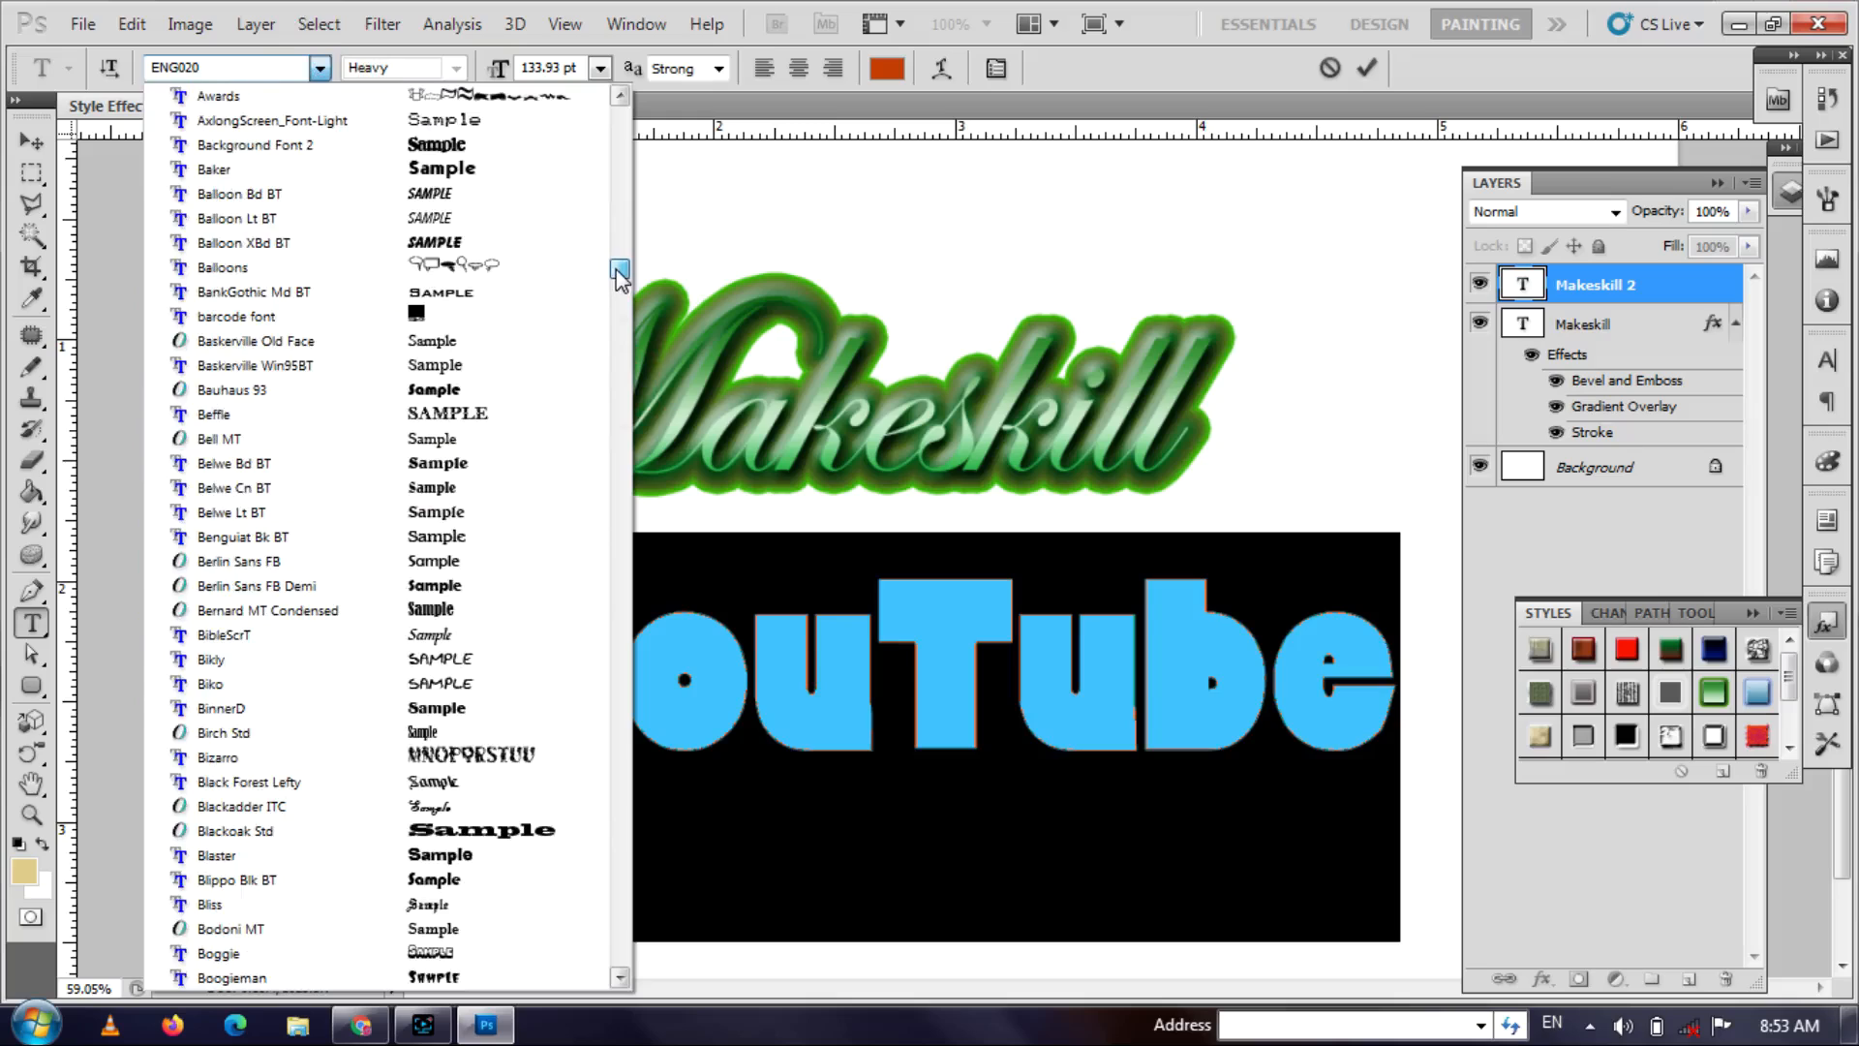
left_click(544, 171)
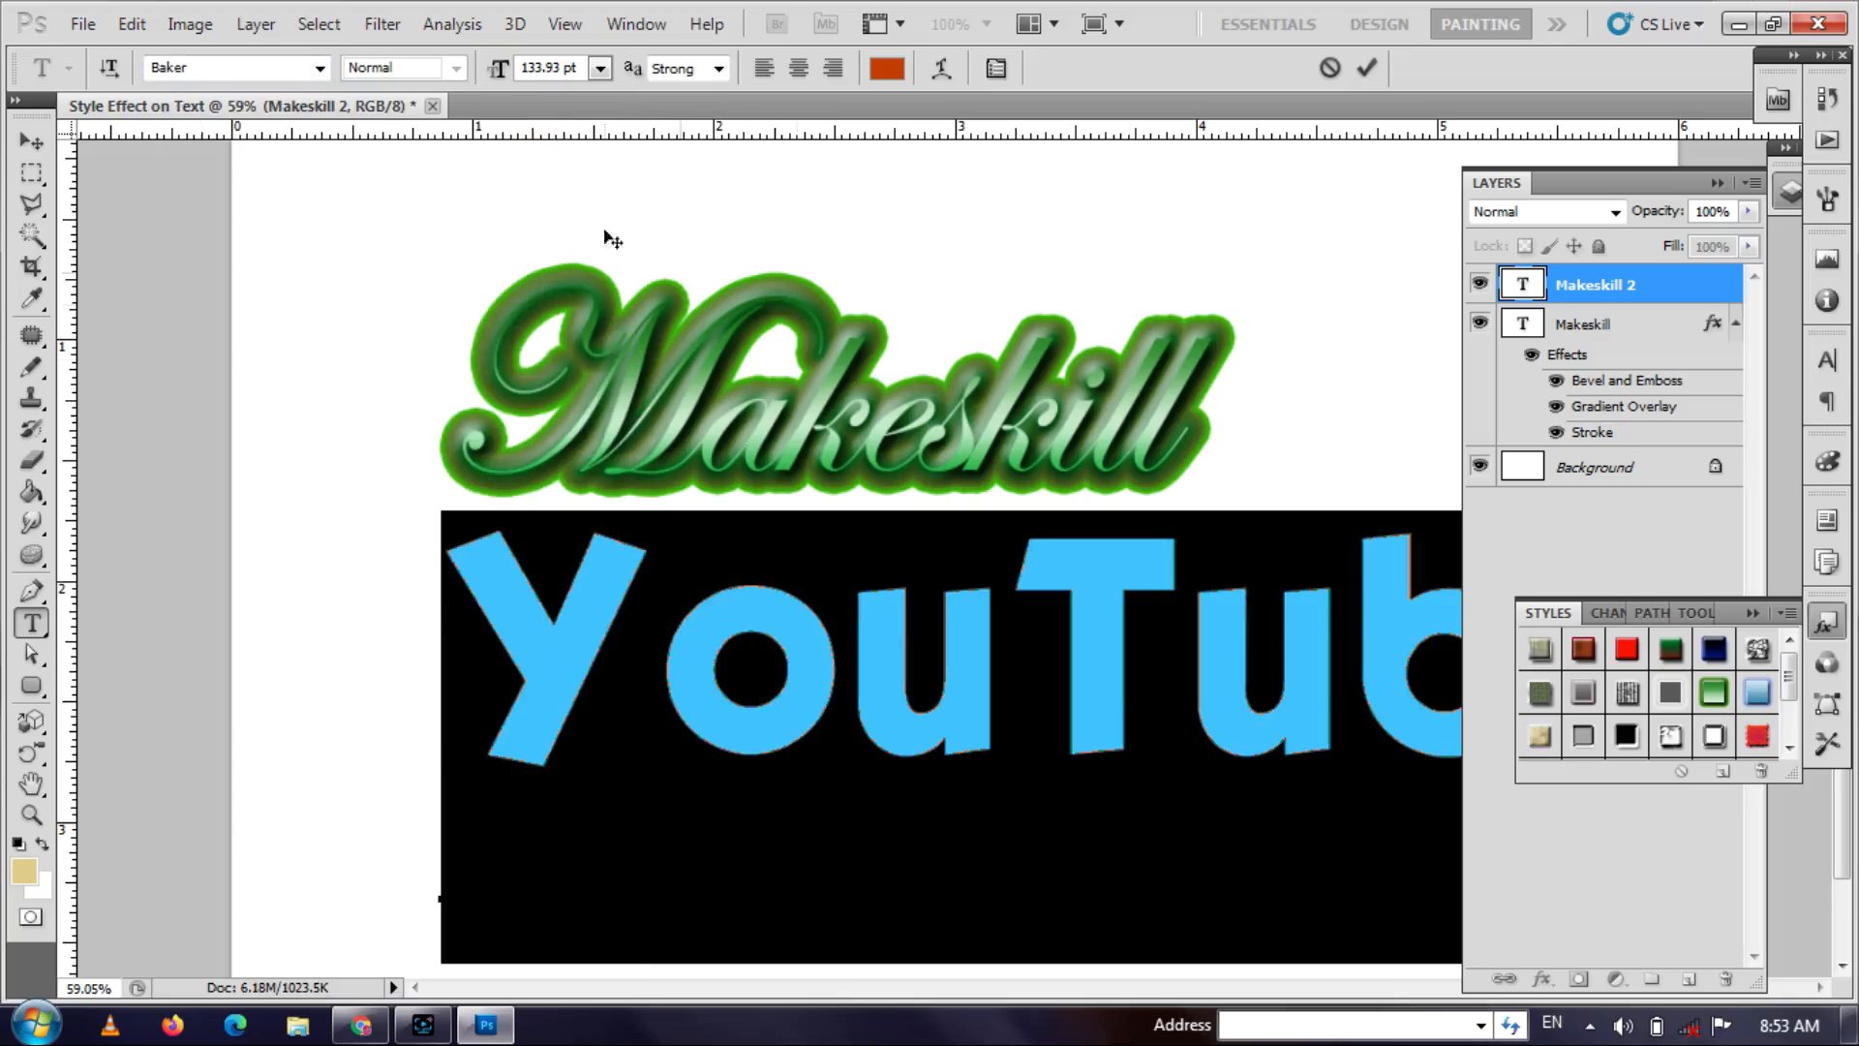
- Set the font of the YouTube text to Arial
left_click(272, 65)
type("Arial")
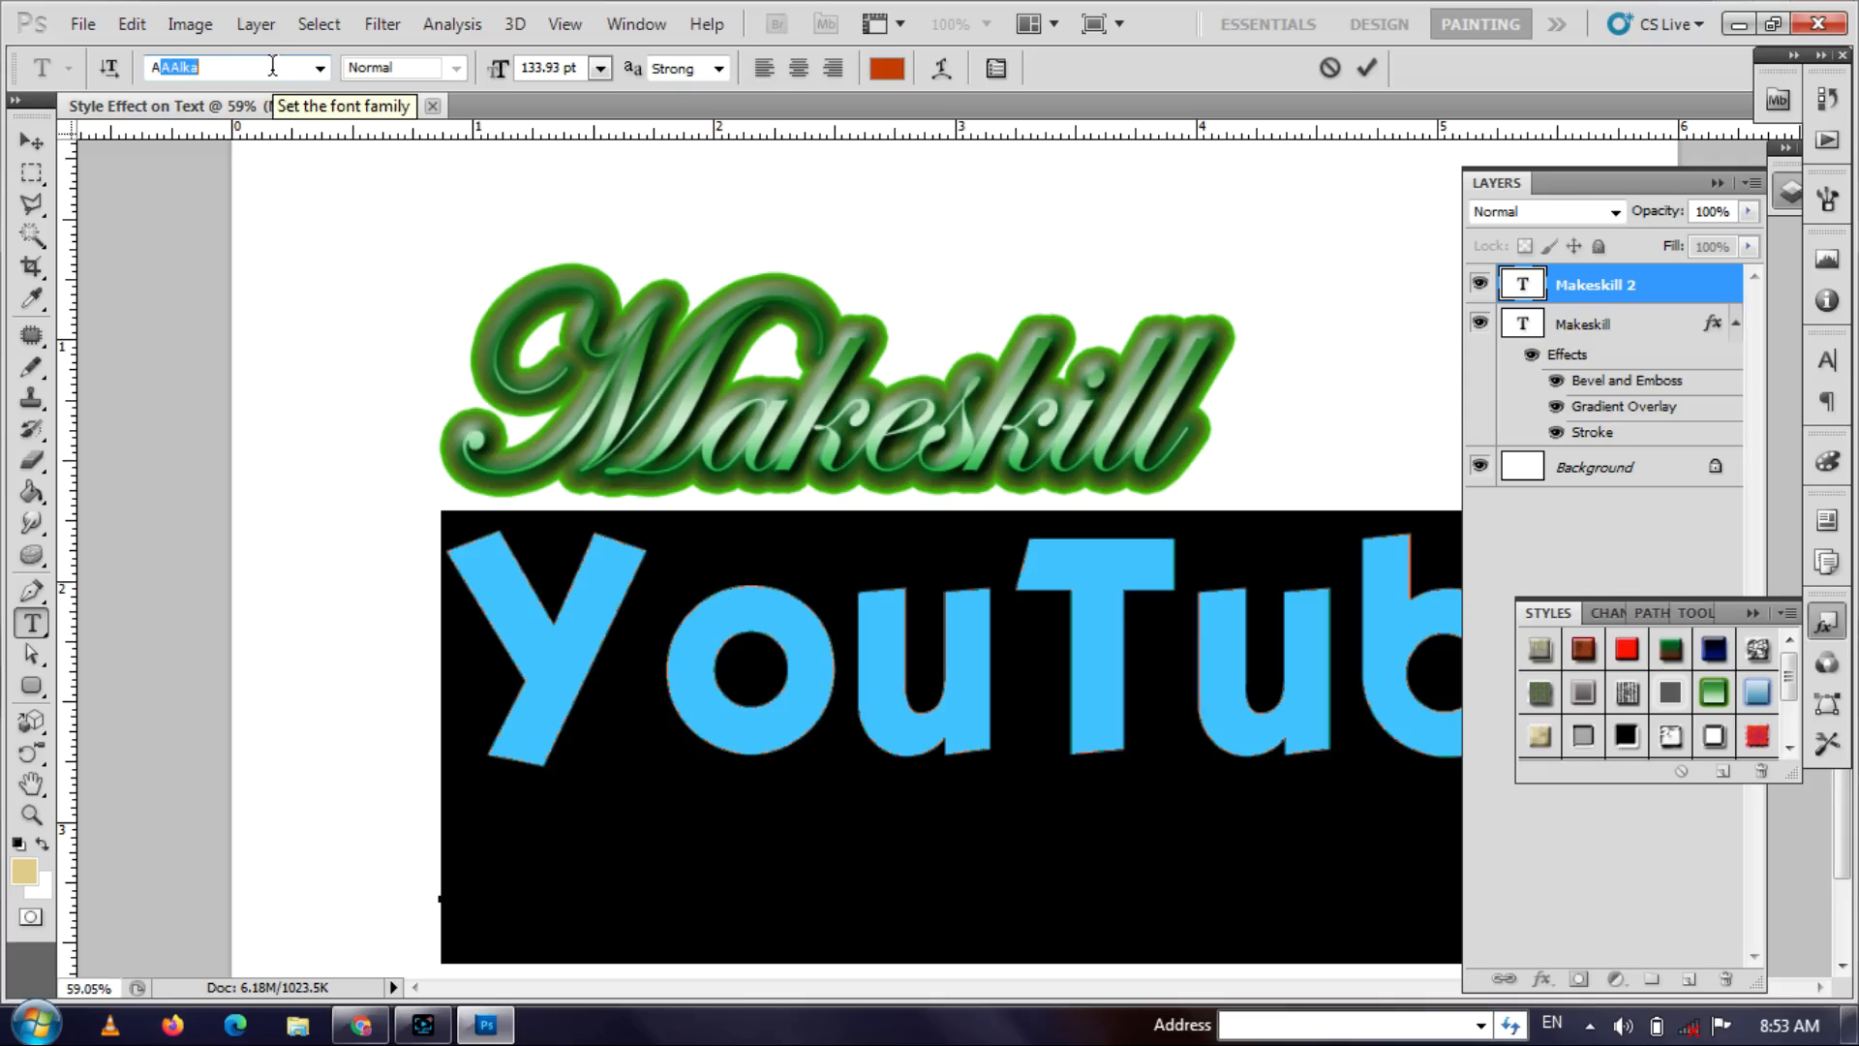